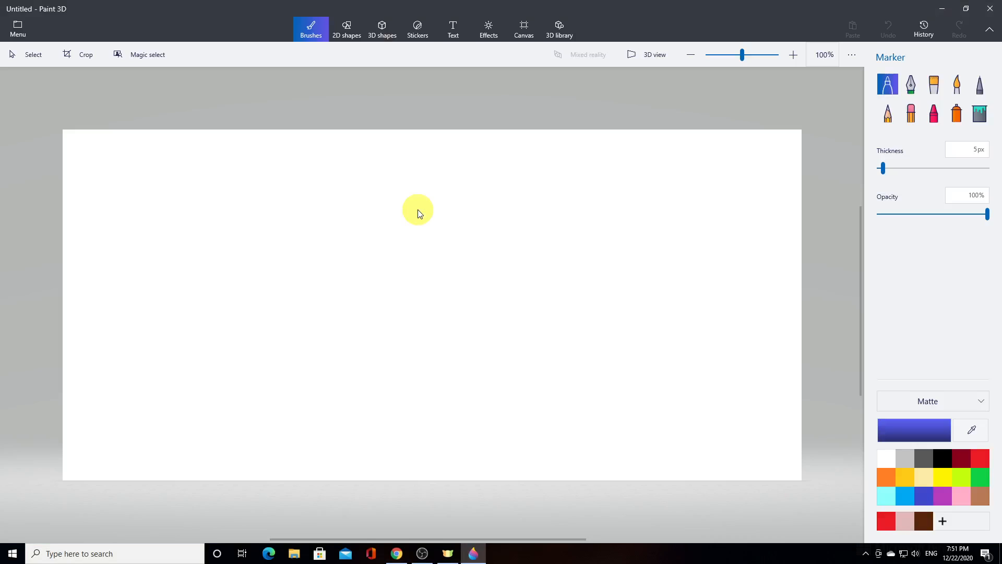
# Hide the white canvas so only the 3D workspace remains
pyautogui.click(524, 30)
pyautogui.click(891, 90)
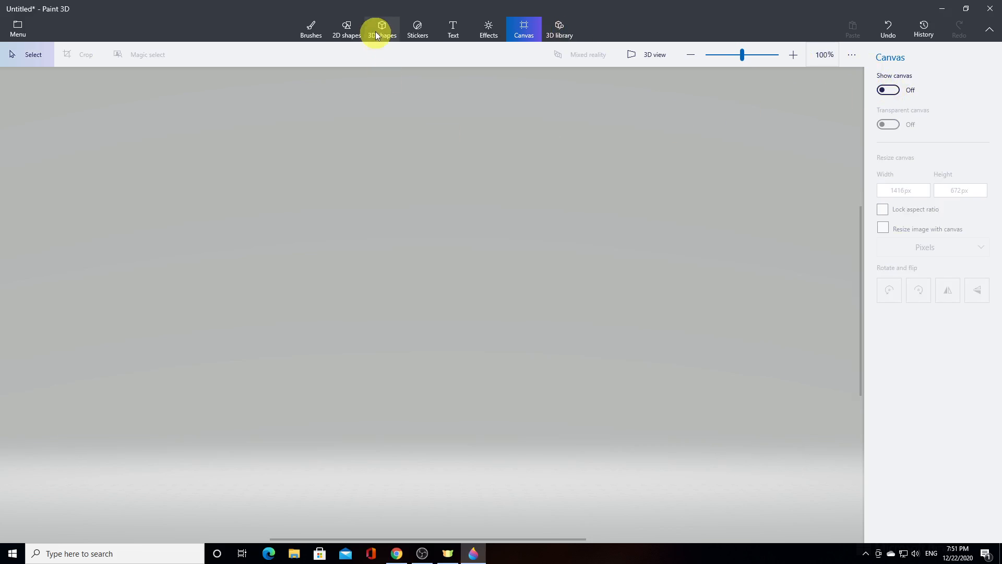
# Draw a large matte white 3D sphere in the lower middle of the workspace as the snowman's base
pyautogui.click(376, 33)
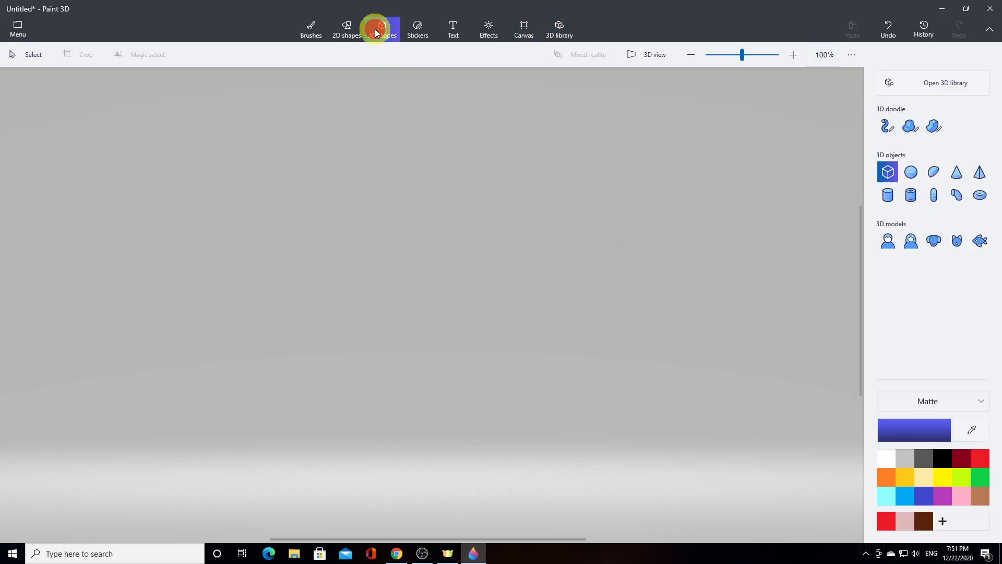
pyautogui.click(948, 399)
pyautogui.click(944, 400)
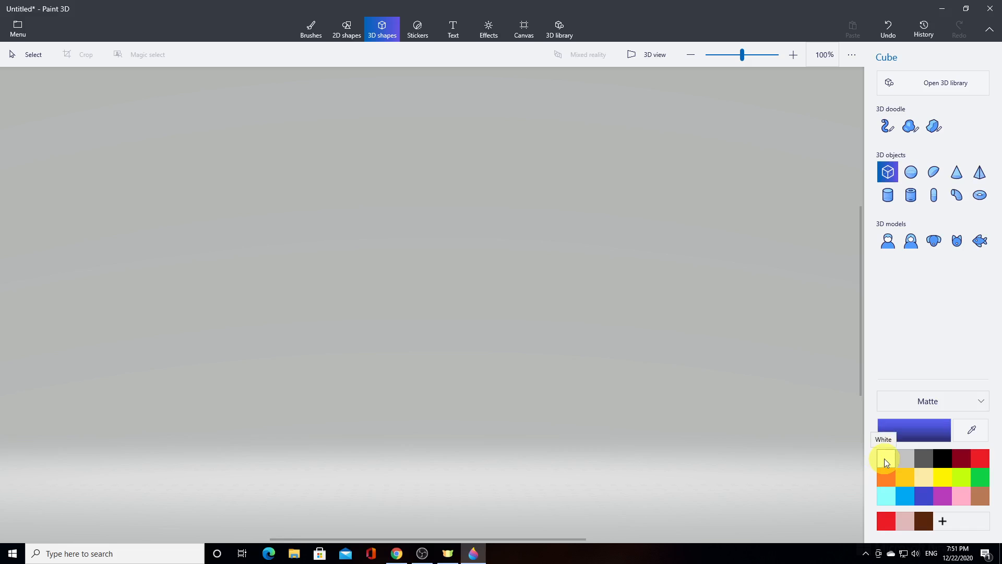
pyautogui.click(885, 460)
pyautogui.click(910, 173)
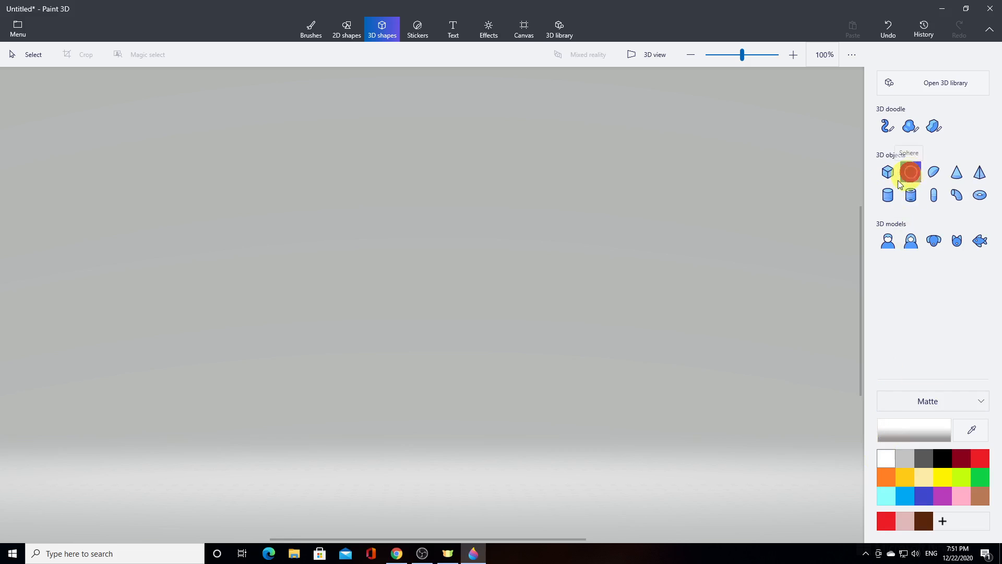
pyautogui.click(379, 330)
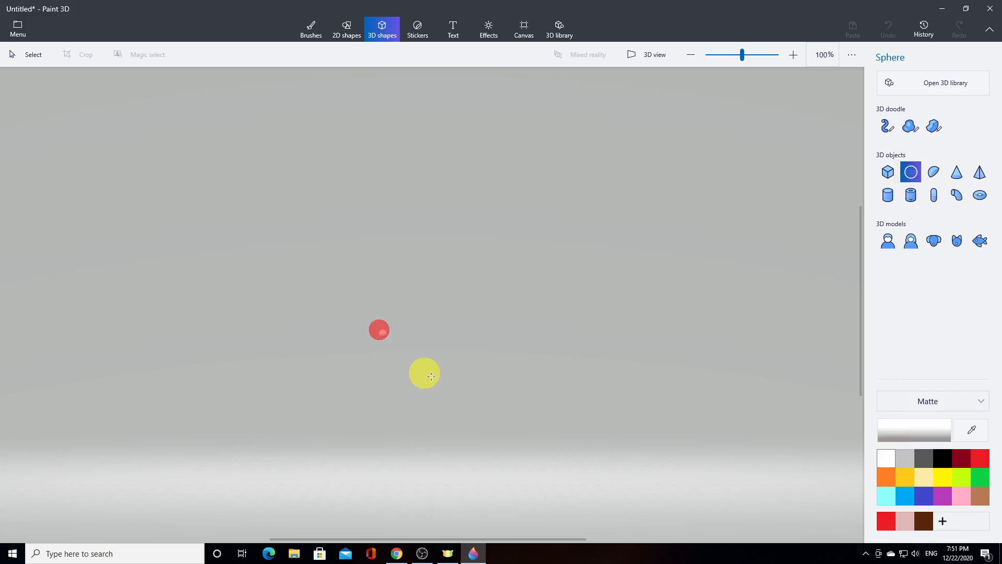
pyautogui.moveTo(431, 376); pyautogui.dragTo(528, 454)
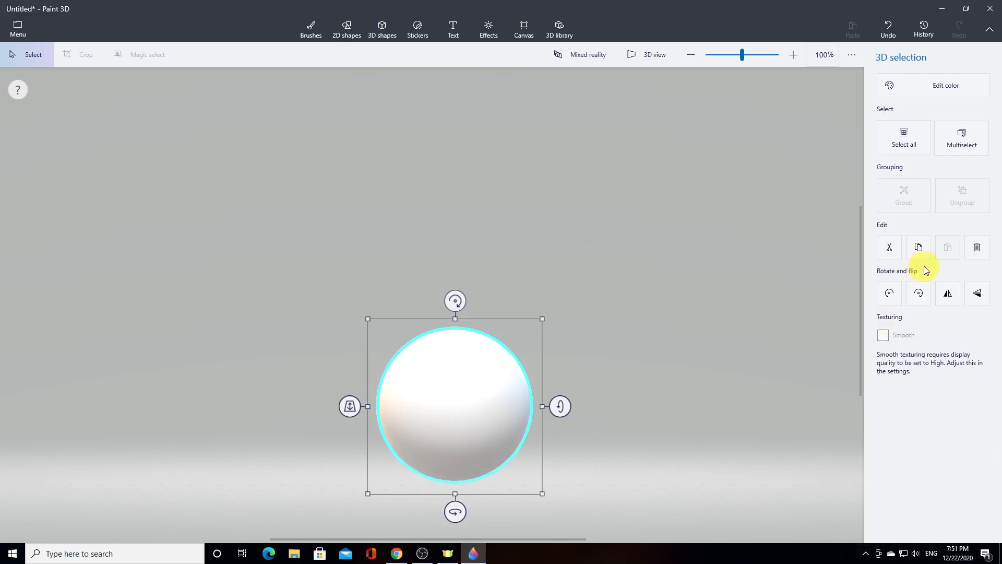
# Duplicate the base sphere, shrink the copy slightly and stack it on the base as the snowman's middle ball
pyautogui.click(919, 250)
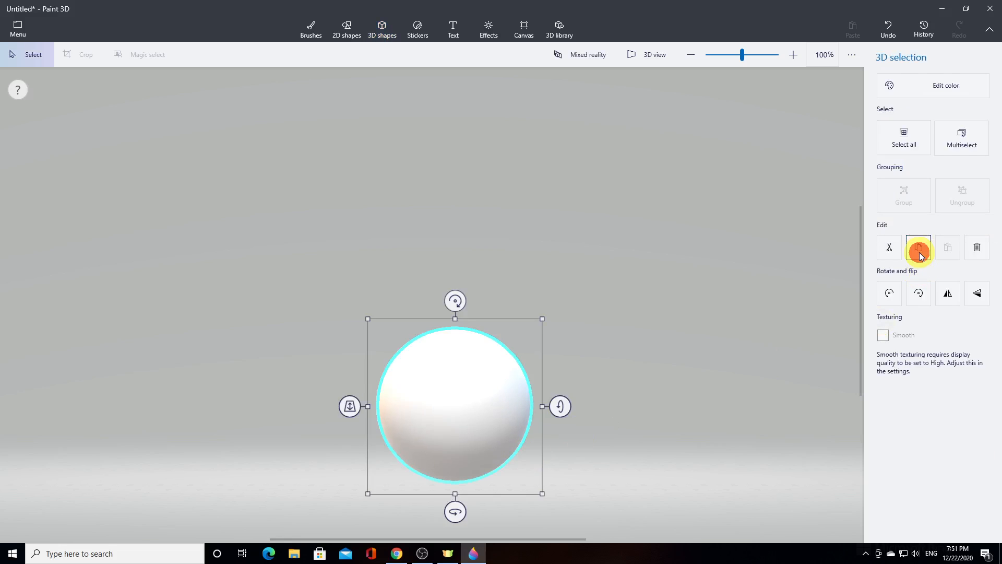
pyautogui.click(946, 246)
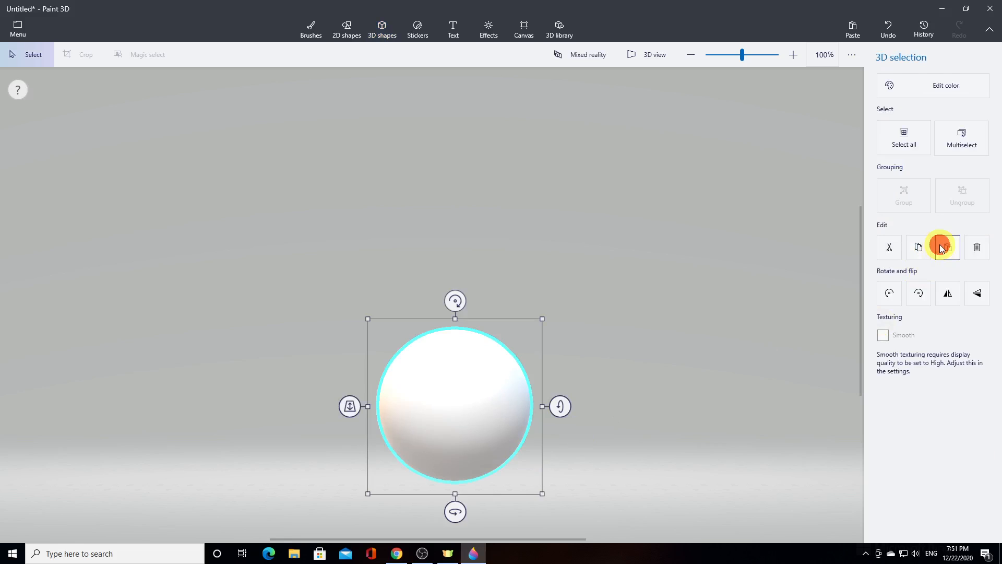
pyautogui.moveTo(443, 421); pyautogui.dragTo(445, 341)
pyautogui.moveTo(540, 240); pyautogui.dragTo(521, 259)
pyautogui.click(436, 316)
pyautogui.moveTo(436, 316); pyautogui.dragTo(445, 304)
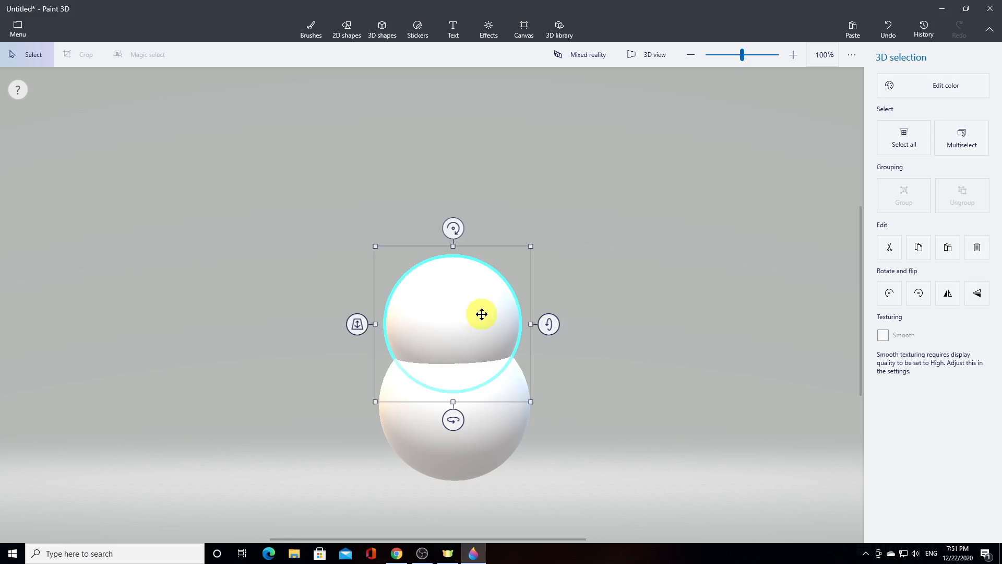
# Duplicate the middle sphere, shrink the copy slightly and stack it on the middle ball as the snowman's head
pyautogui.click(919, 251)
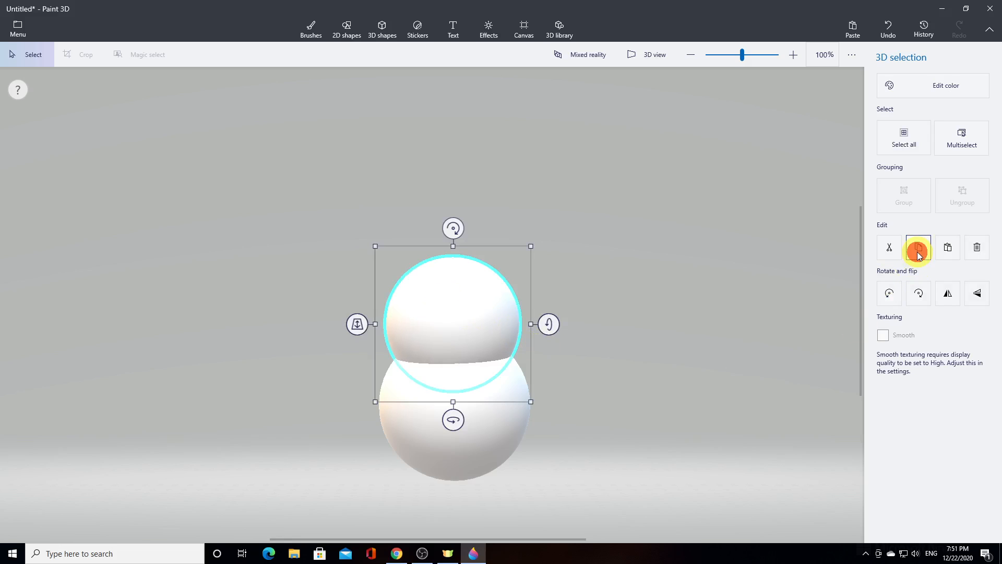
pyautogui.click(955, 253)
pyautogui.moveTo(444, 334)
pyautogui.mouseDown()
pyautogui.moveTo(445, 273)
pyautogui.moveTo(444, 328)
pyautogui.mouseUp()
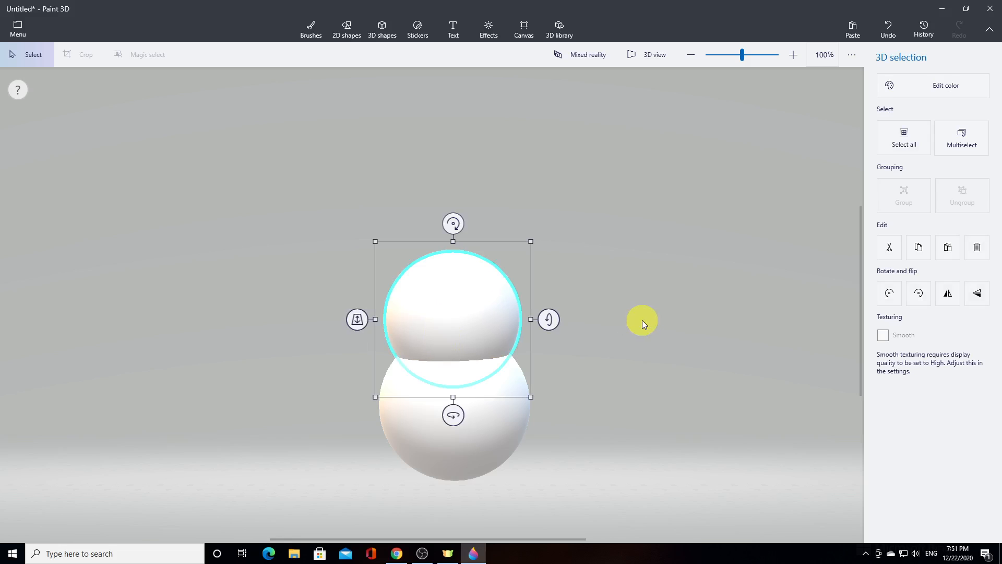
pyautogui.click(645, 321)
pyautogui.click(478, 322)
pyautogui.click(920, 246)
pyautogui.click(949, 251)
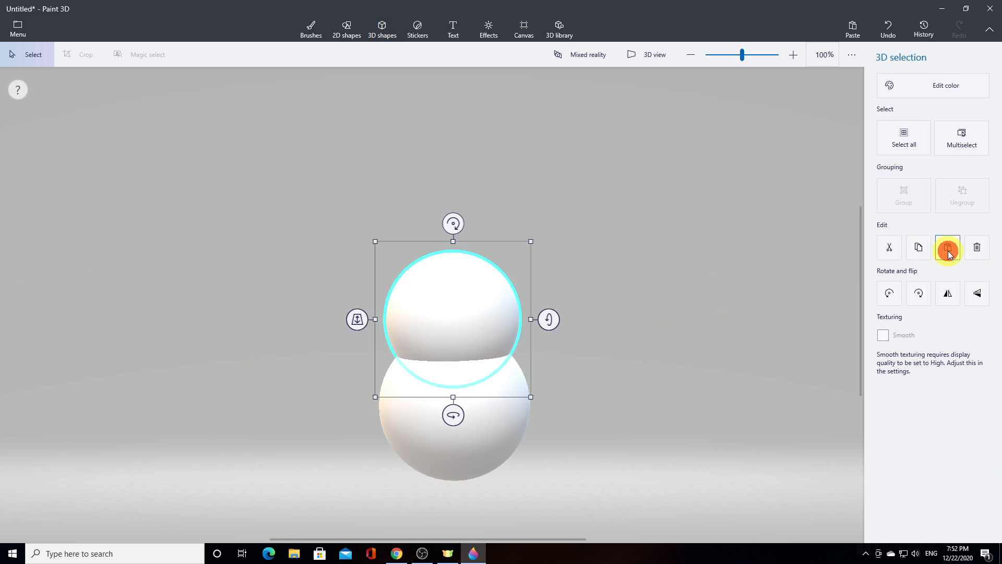
pyautogui.moveTo(452, 322); pyautogui.dragTo(466, 247)
pyautogui.moveTo(530, 170); pyautogui.dragTo(515, 200)
pyautogui.moveTo(449, 237); pyautogui.dragTo(462, 212)
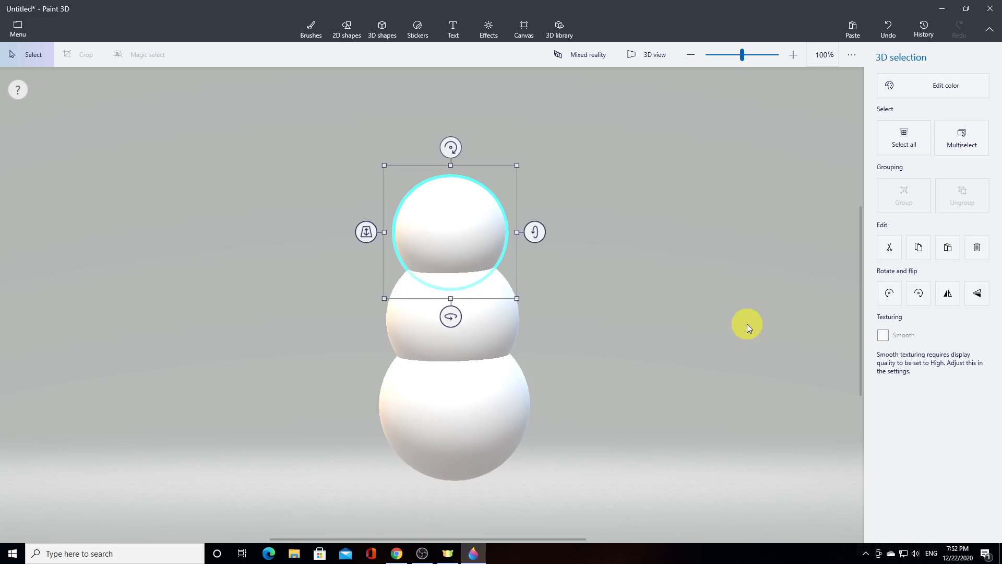
pyautogui.click(713, 333)
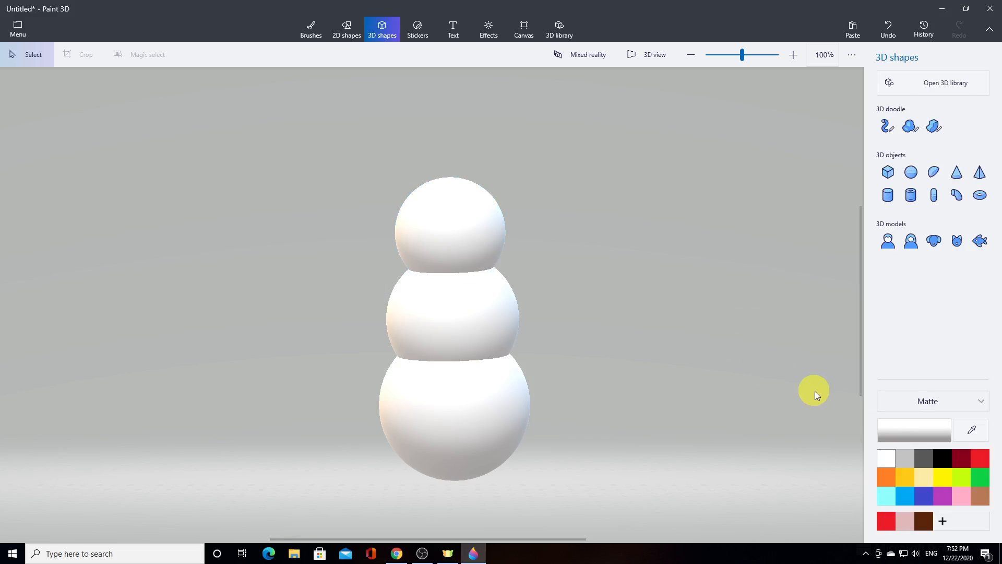
# Draw a small matte black sphere, adjust its depth and place it on the upper front of the middle ball as a button
pyautogui.click(942, 459)
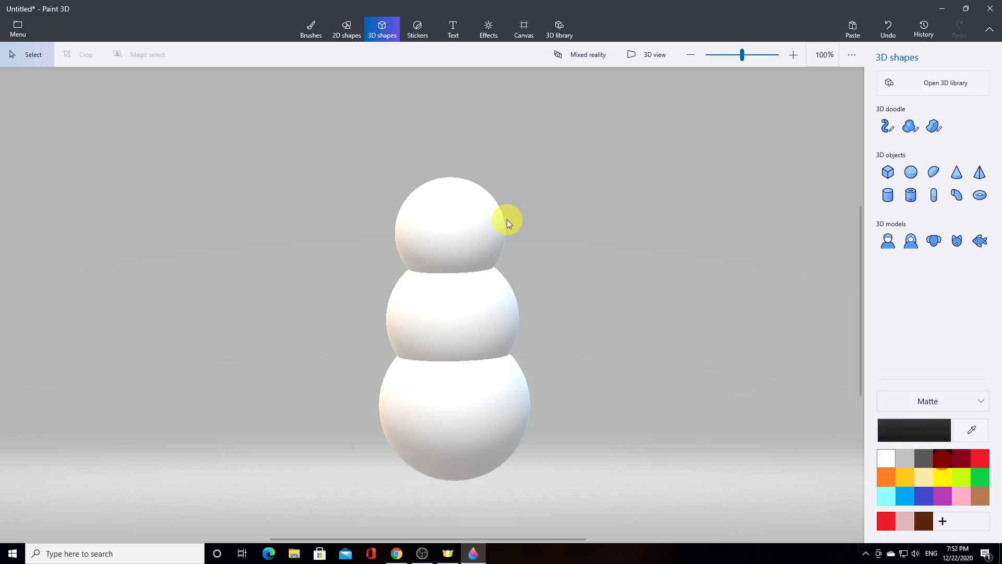
pyautogui.click(920, 174)
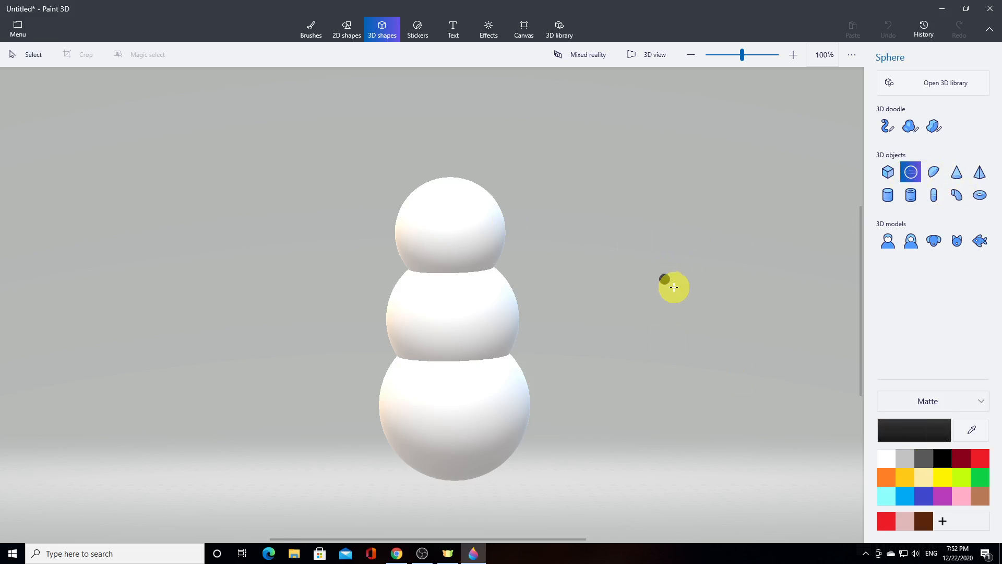
pyautogui.moveTo(676, 290); pyautogui.dragTo(675, 287)
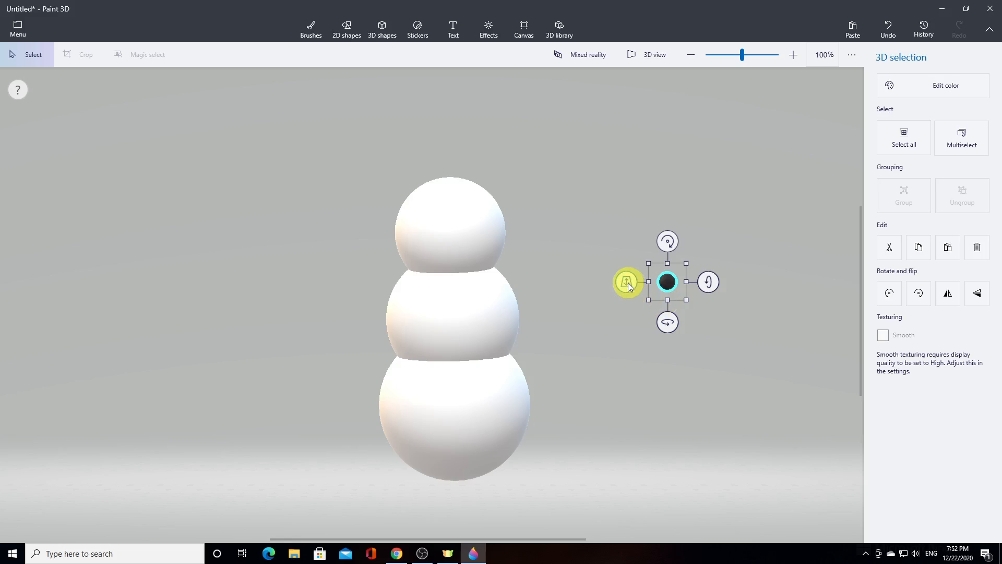
pyautogui.moveTo(628, 283); pyautogui.dragTo(628, 296)
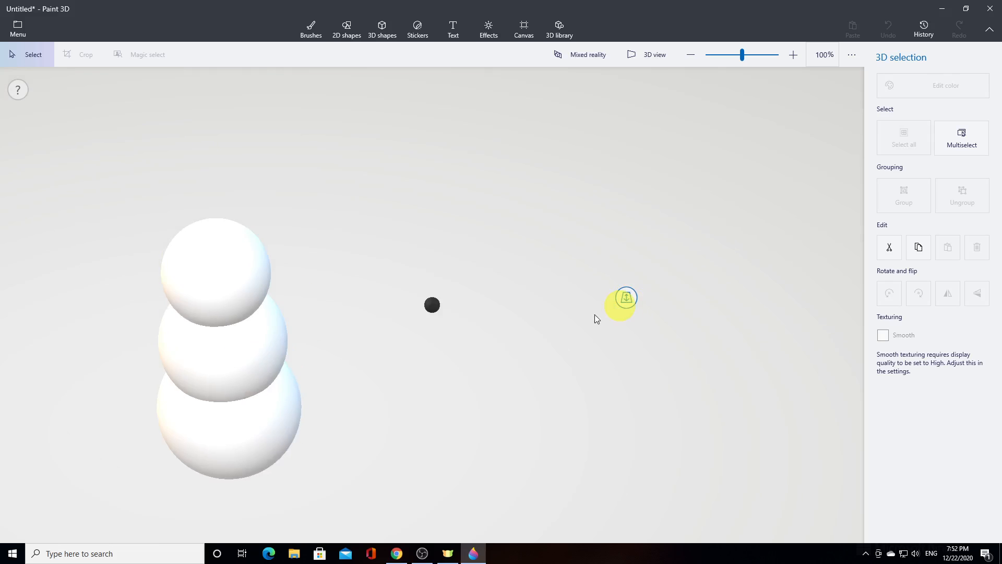
pyautogui.moveTo(433, 305); pyautogui.dragTo(440, 339)
pyautogui.moveTo(671, 281); pyautogui.dragTo(637, 315)
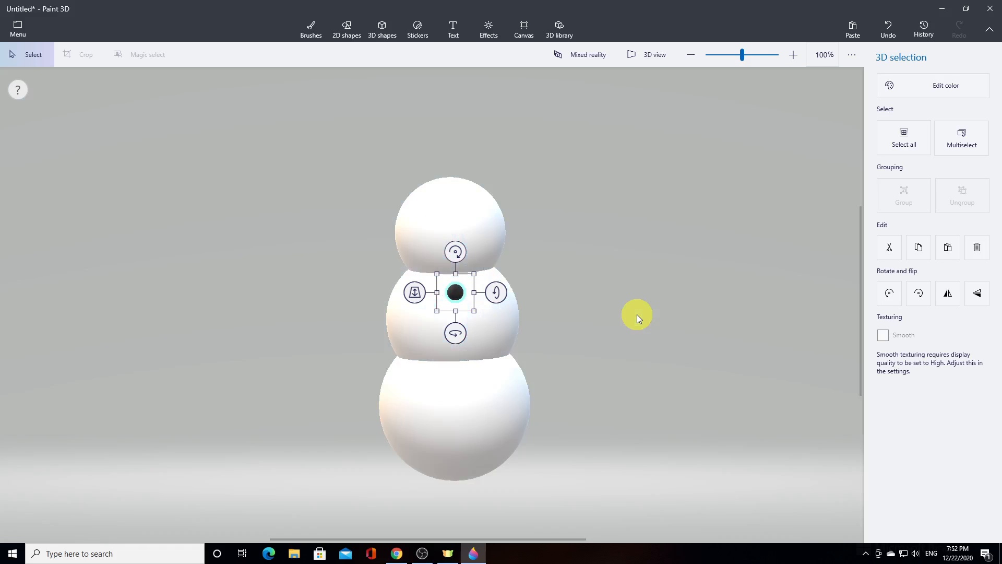
pyautogui.moveTo(455, 292); pyautogui.dragTo(458, 296)
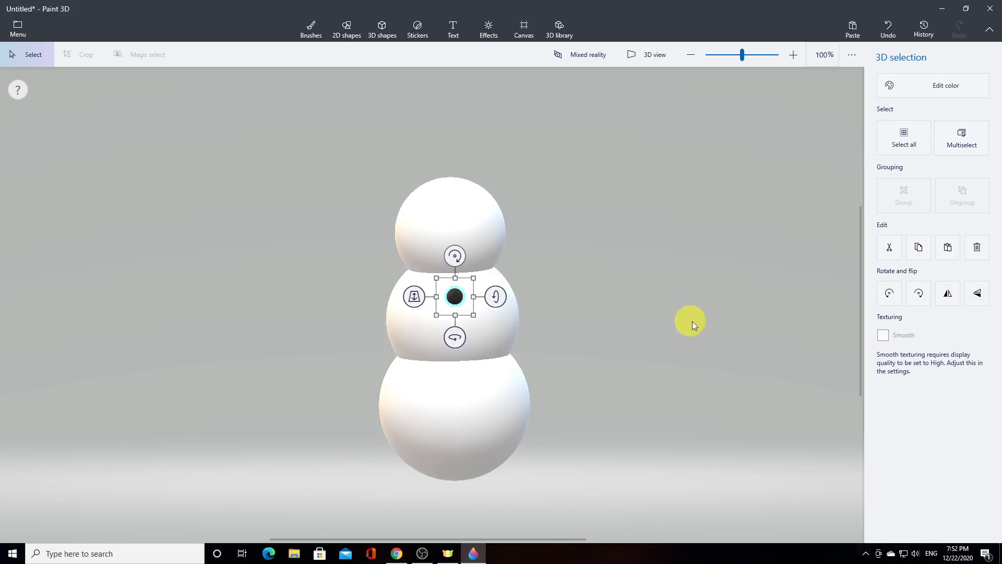
# Duplicate the black button, adjust the copy's depth and place it directly below the first on the middle ball
pyautogui.click(921, 254)
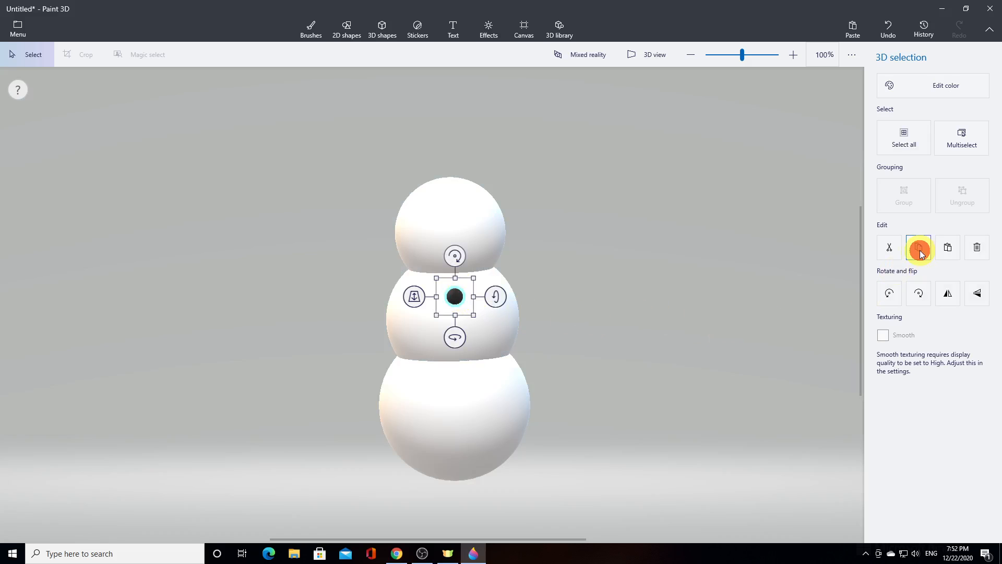
pyautogui.click(948, 247)
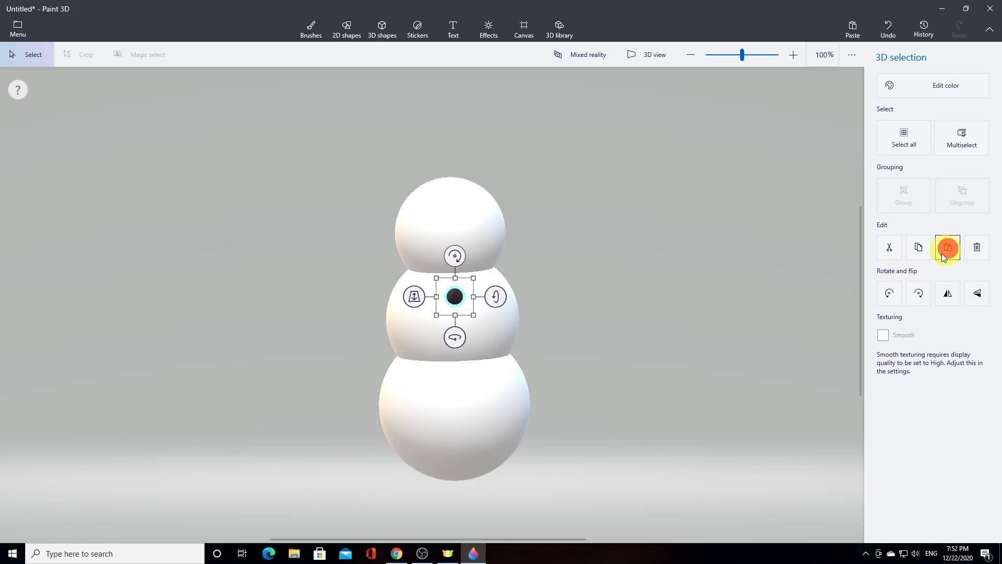
pyautogui.moveTo(455, 296)
pyautogui.mouseDown()
pyautogui.moveTo(456, 336)
pyautogui.moveTo(457, 294)
pyautogui.moveTo(458, 301)
pyautogui.mouseUp()
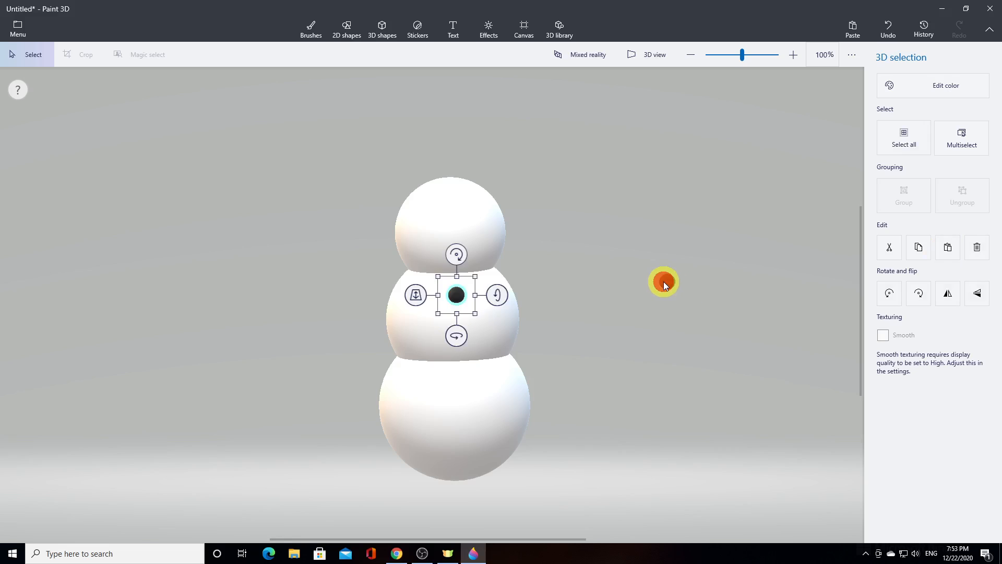
pyautogui.click(663, 282)
pyautogui.moveTo(668, 282)
pyautogui.mouseDown()
pyautogui.moveTo(400, 323)
pyautogui.moveTo(462, 328)
pyautogui.moveTo(546, 313)
pyautogui.moveTo(445, 363)
pyautogui.moveTo(436, 343)
pyautogui.mouseUp()
pyautogui.click(508, 317)
pyautogui.moveTo(548, 314); pyautogui.dragTo(459, 332)
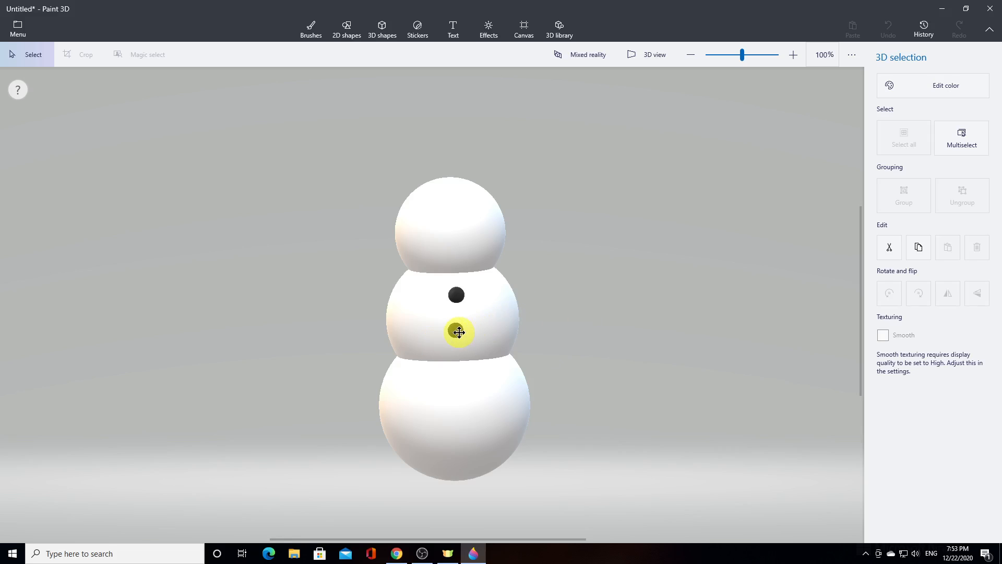
pyautogui.click(457, 331)
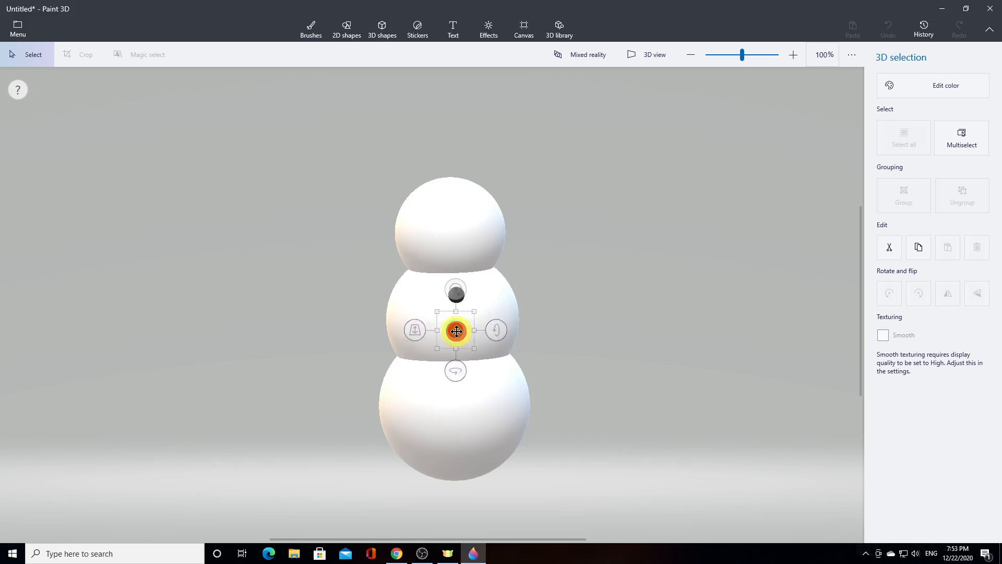
pyautogui.moveTo(457, 331); pyautogui.dragTo(459, 331)
pyautogui.click(621, 340)
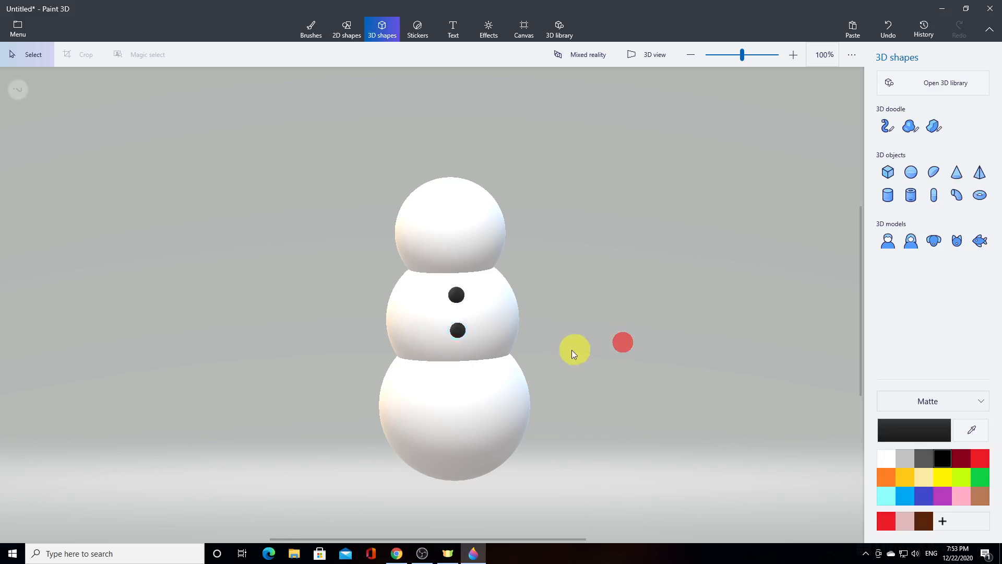
# Duplicate the lower button and place the copy on the upper front of the bottom ball
pyautogui.click(460, 333)
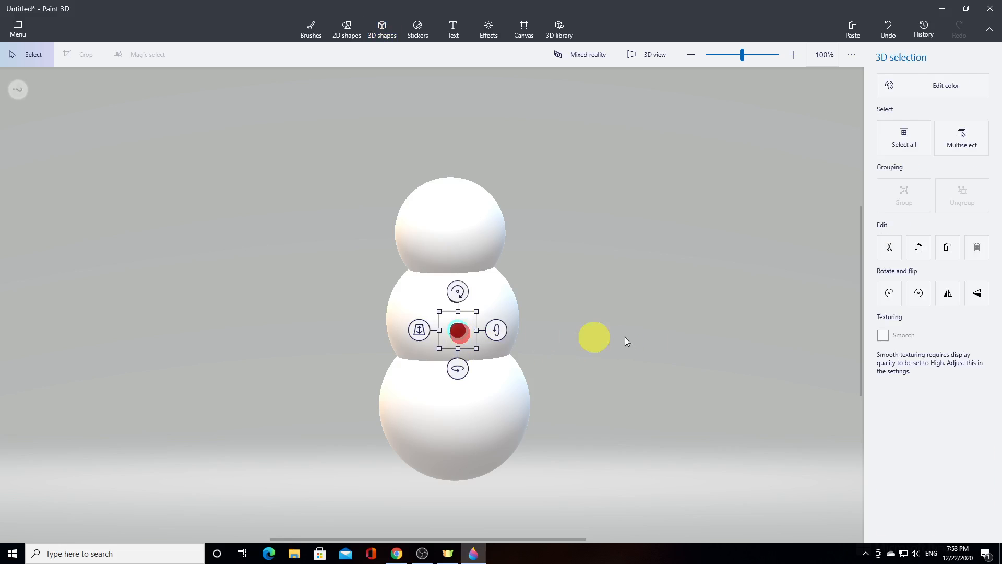
pyautogui.click(919, 249)
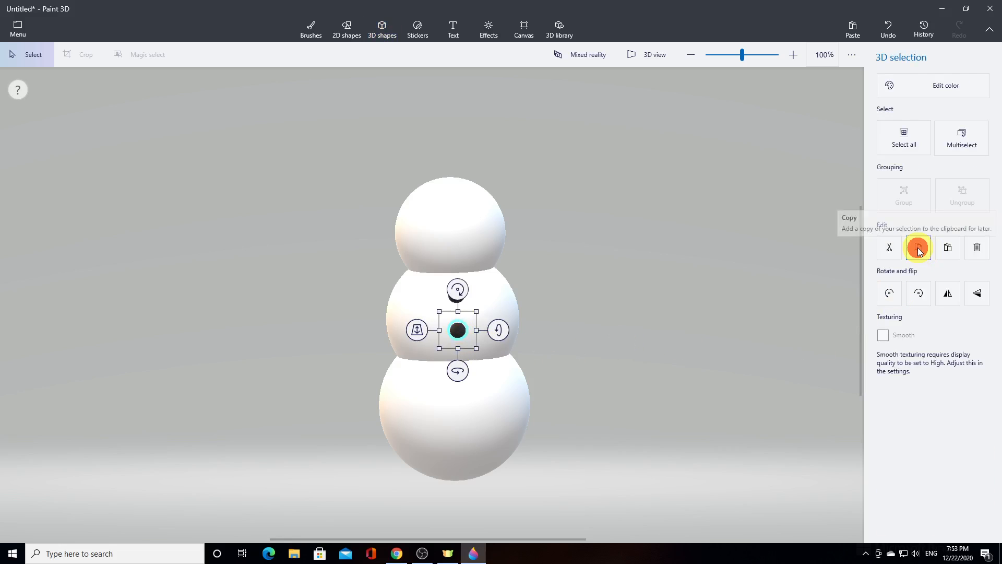
pyautogui.click(946, 249)
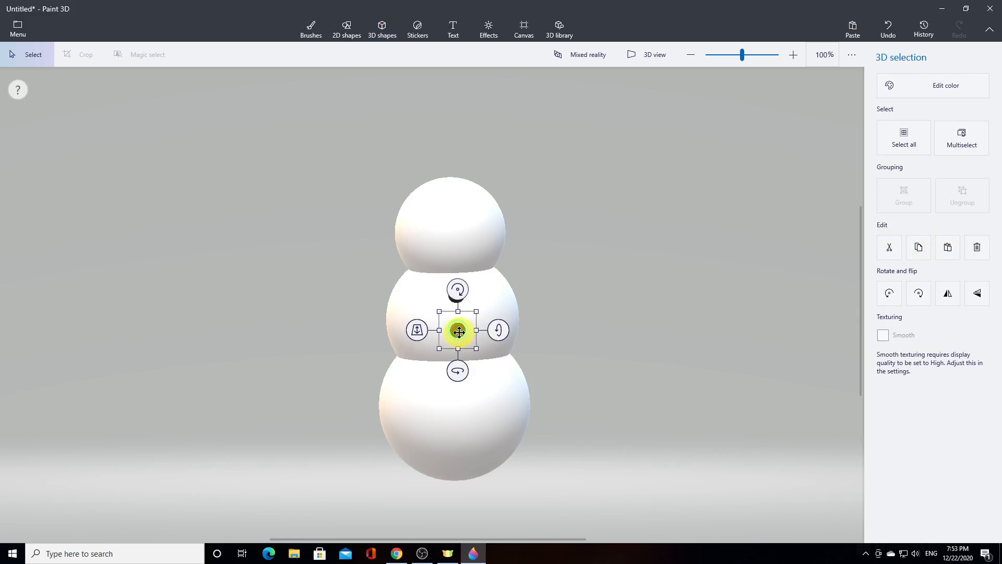
pyautogui.moveTo(459, 332); pyautogui.dragTo(462, 385)
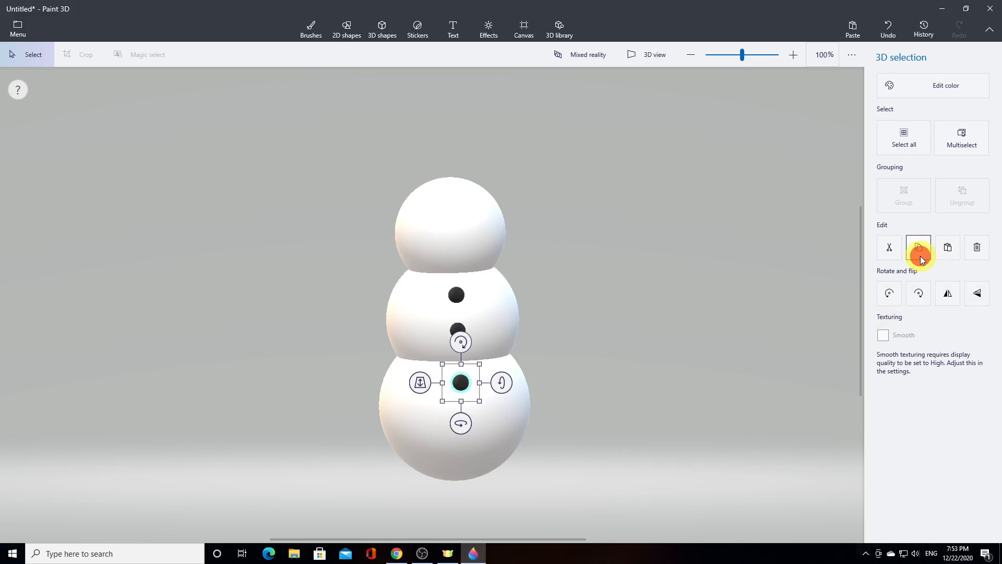
# Duplicate the bottom ball's button and place the copy just below it as the fourth button
pyautogui.click(946, 249)
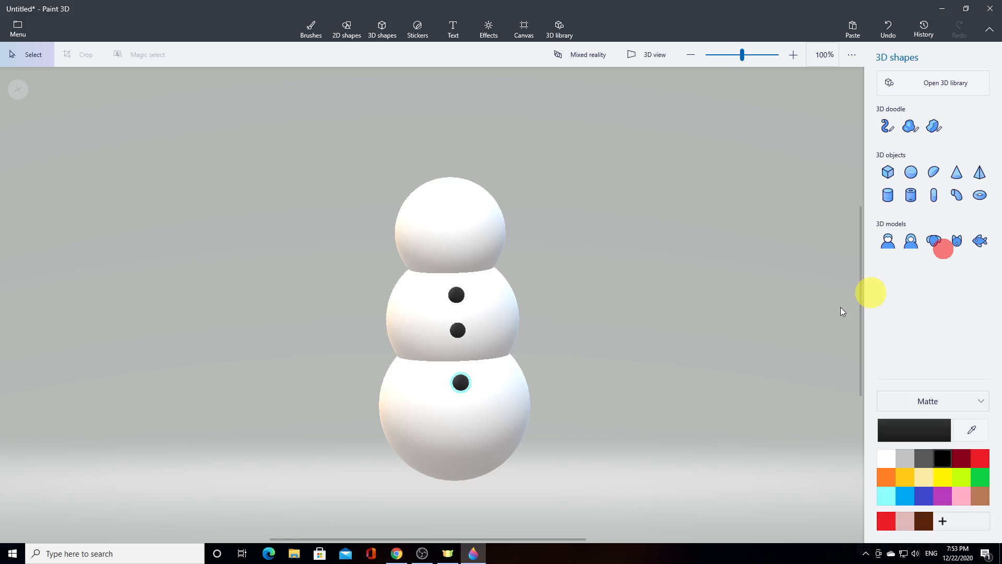
pyautogui.moveTo(459, 385)
pyautogui.mouseDown()
pyautogui.moveTo(459, 402)
pyautogui.moveTo(548, 402)
pyautogui.moveTo(447, 381)
pyautogui.moveTo(466, 386)
pyautogui.mouseUp()
pyautogui.click(550, 402)
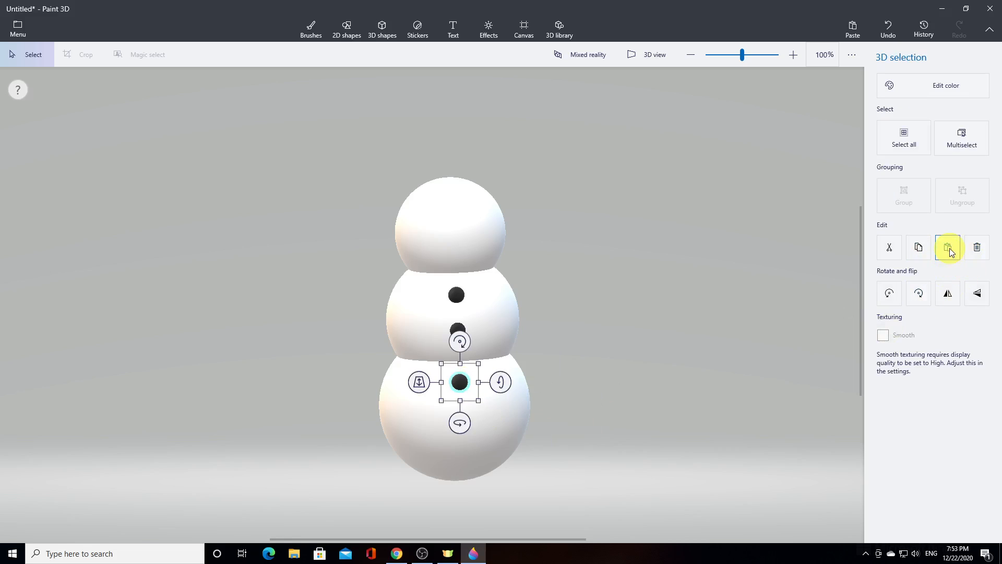
pyautogui.click(948, 247)
pyautogui.moveTo(460, 387); pyautogui.dragTo(469, 424)
pyautogui.click(697, 368)
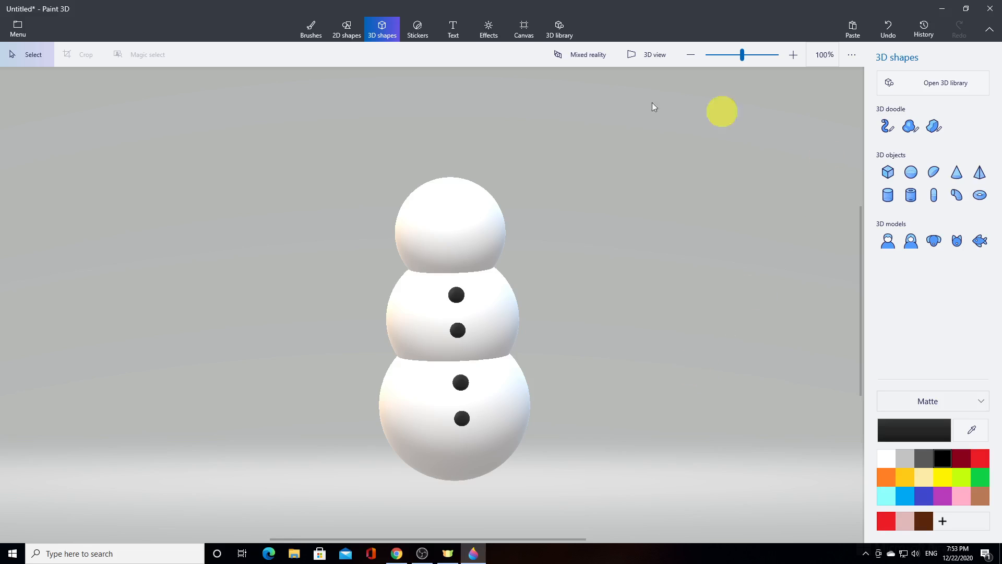
# Draw a matte black cylinder beside the snowman's head as the crown of the hat
pyautogui.click(889, 200)
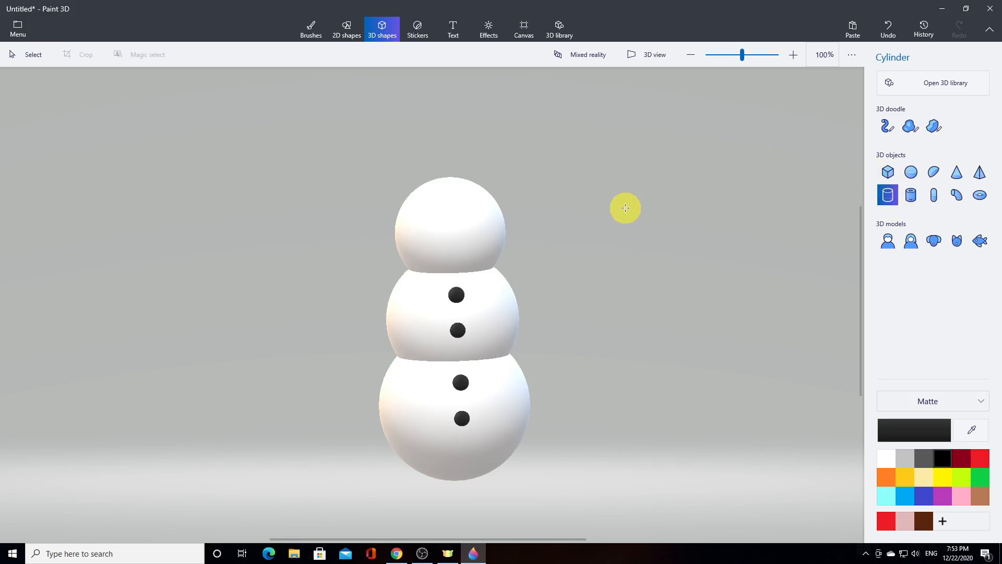
pyautogui.moveTo(626, 208); pyautogui.dragTo(690, 260)
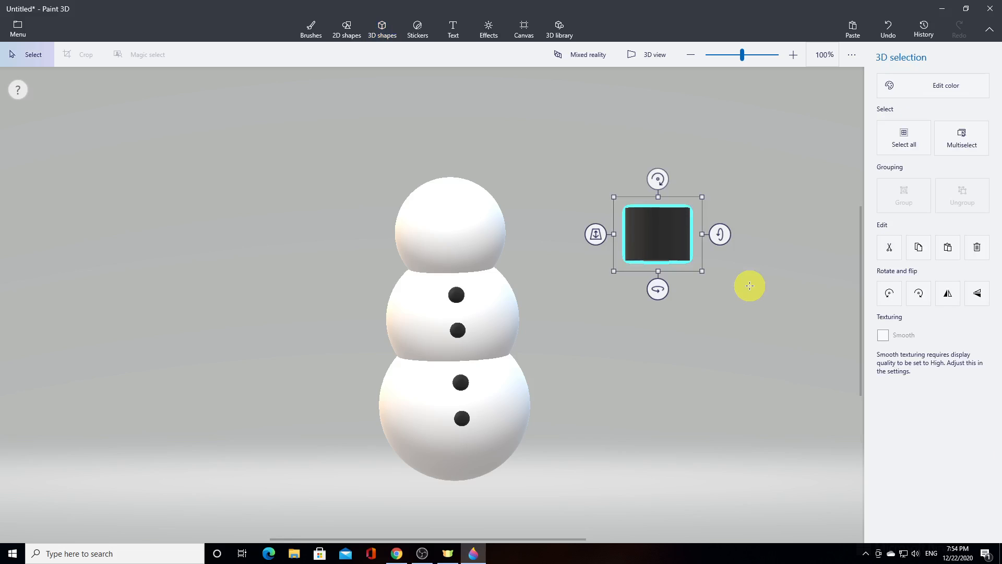
pyautogui.click(767, 291)
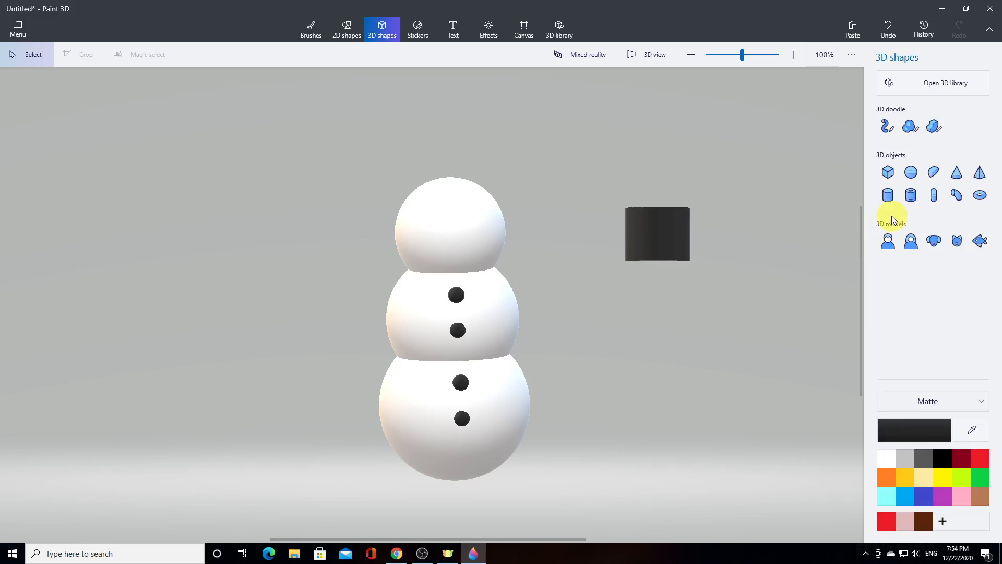
# Draw a wider, flat black cylinder below the hat crown as the brim
pyautogui.click(887, 196)
pyautogui.moveTo(661, 318); pyautogui.dragTo(768, 340)
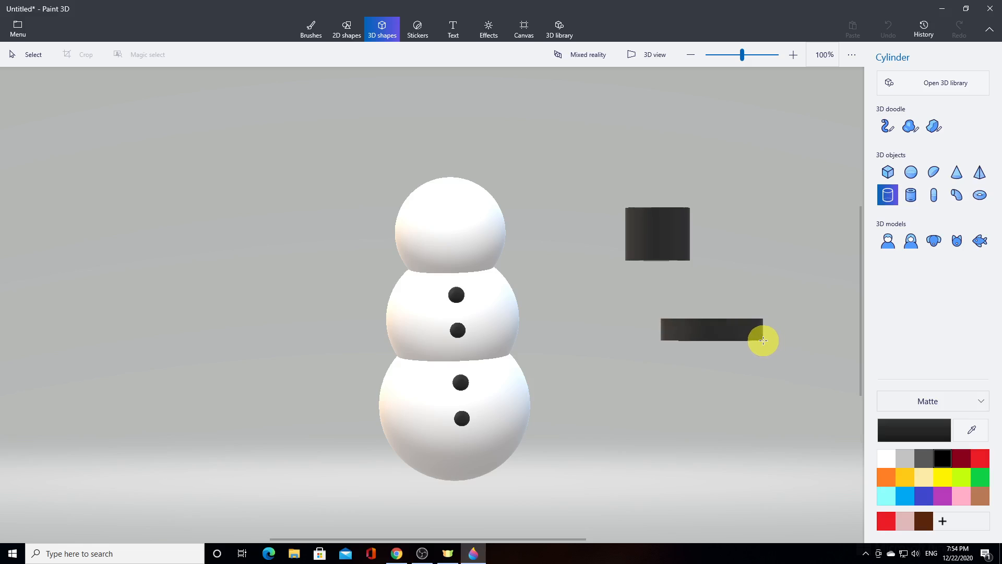
pyautogui.click(980, 400)
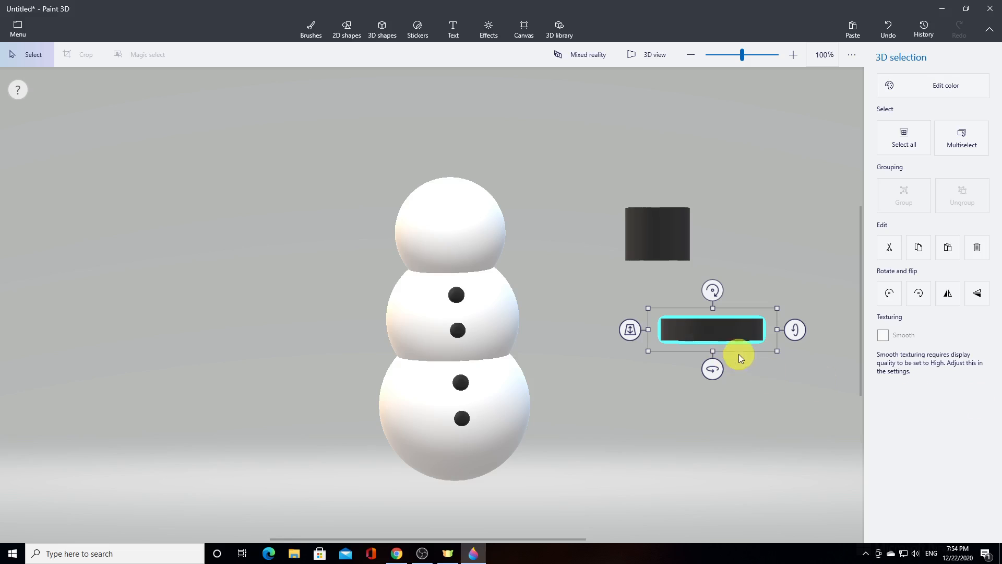
# Recolor the flat hat brim cylinder blue and give it the Polished metal finish
pyautogui.click(895, 86)
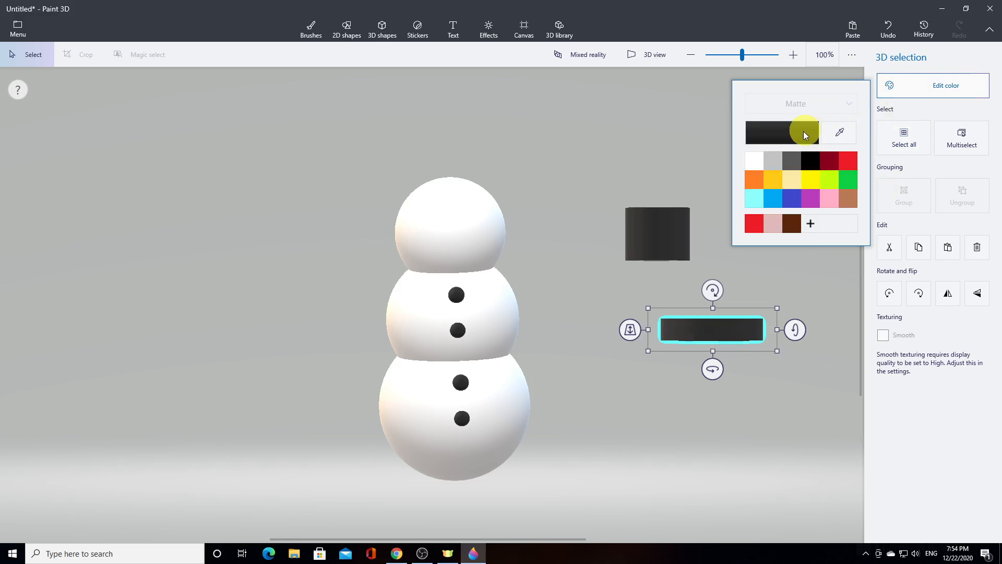
pyautogui.click(794, 200)
pyautogui.click(817, 103)
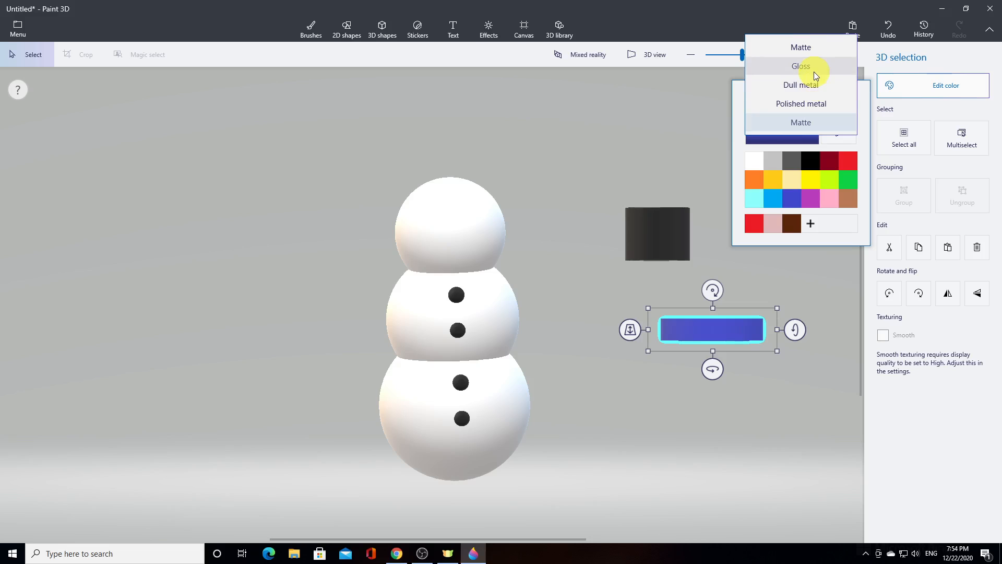
pyautogui.click(816, 75)
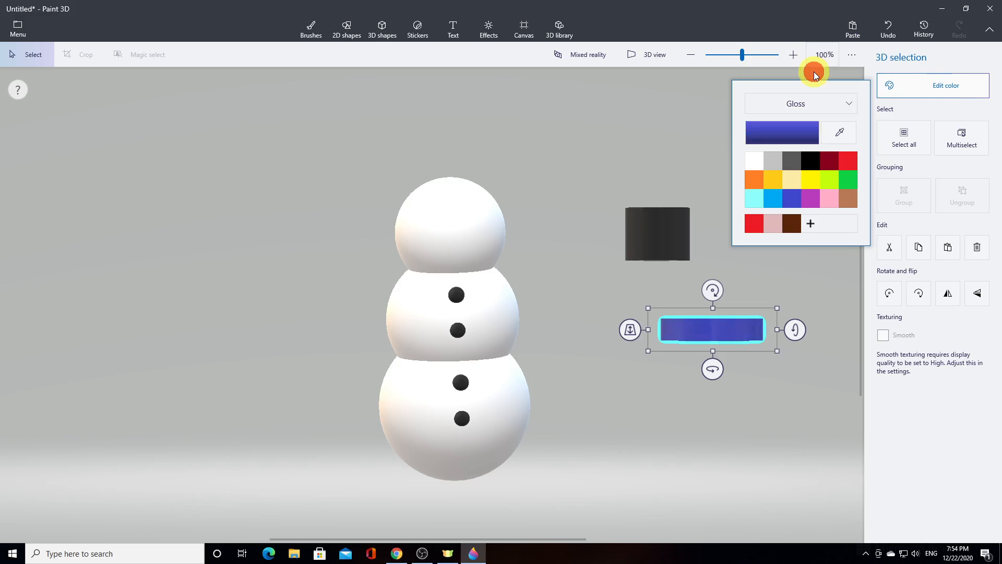
pyautogui.click(822, 104)
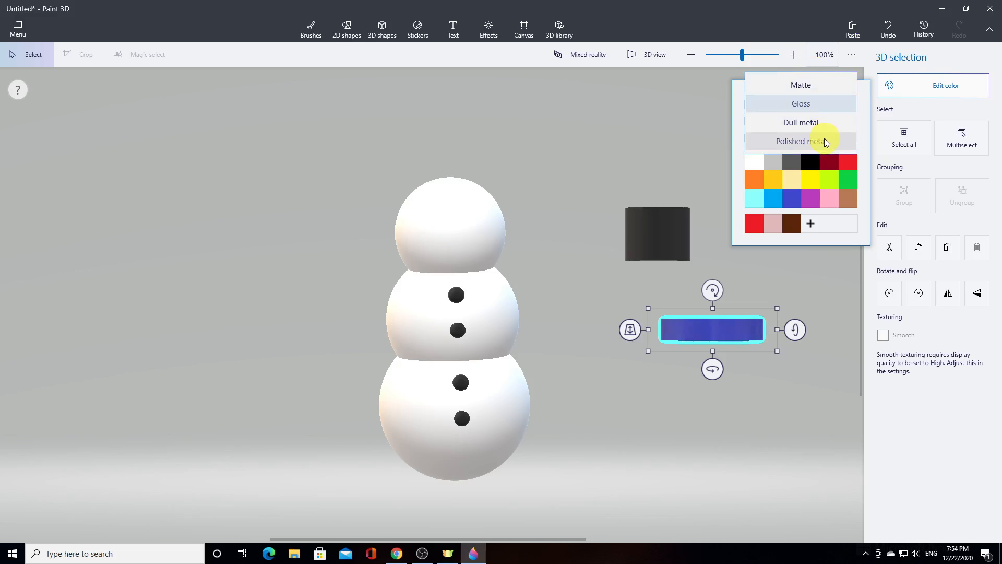
pyautogui.click(813, 124)
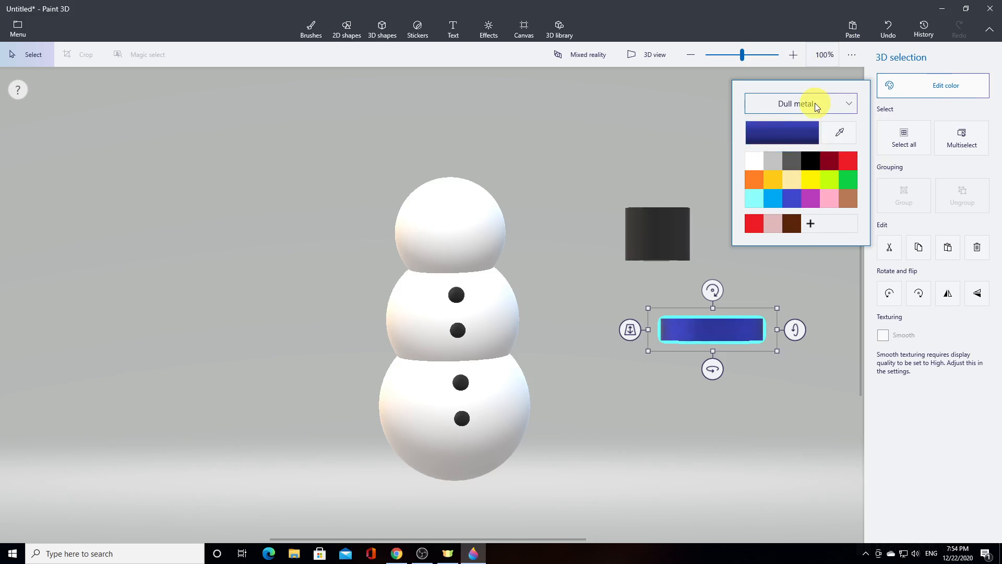
pyautogui.click(815, 103)
pyautogui.click(815, 123)
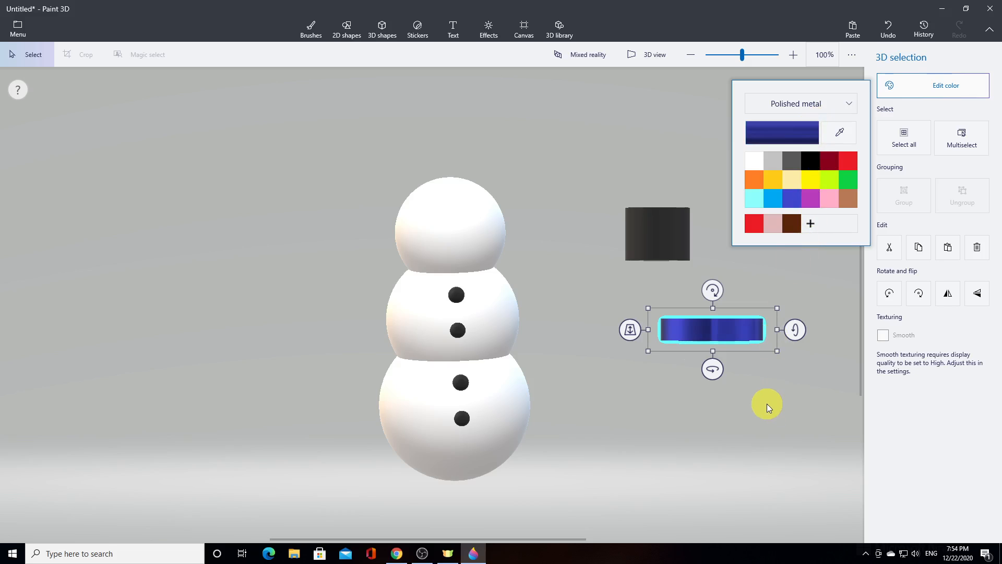
# Recolor the hat crown cylinder black with the Polished metal finish
pyautogui.click(658, 232)
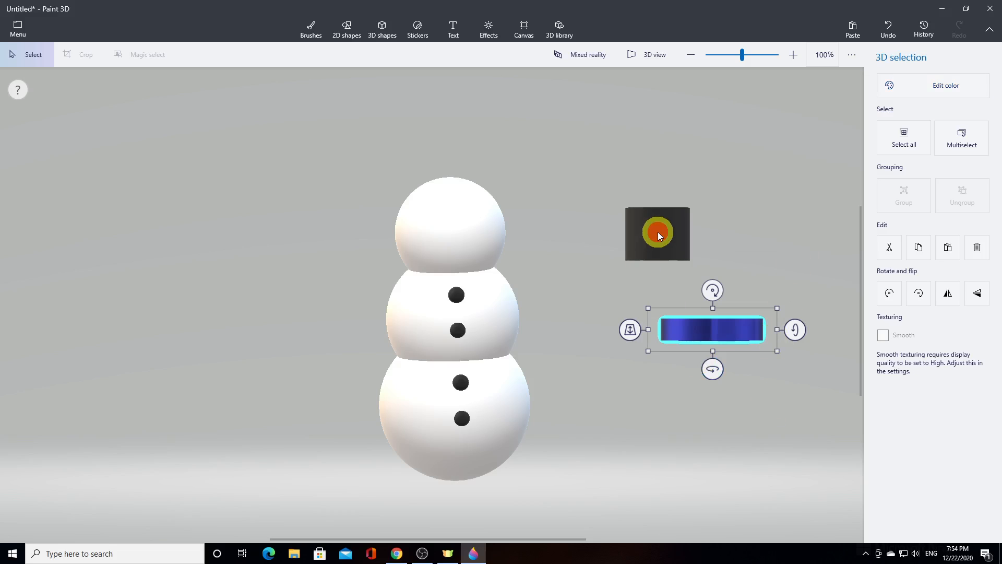
pyautogui.click(893, 83)
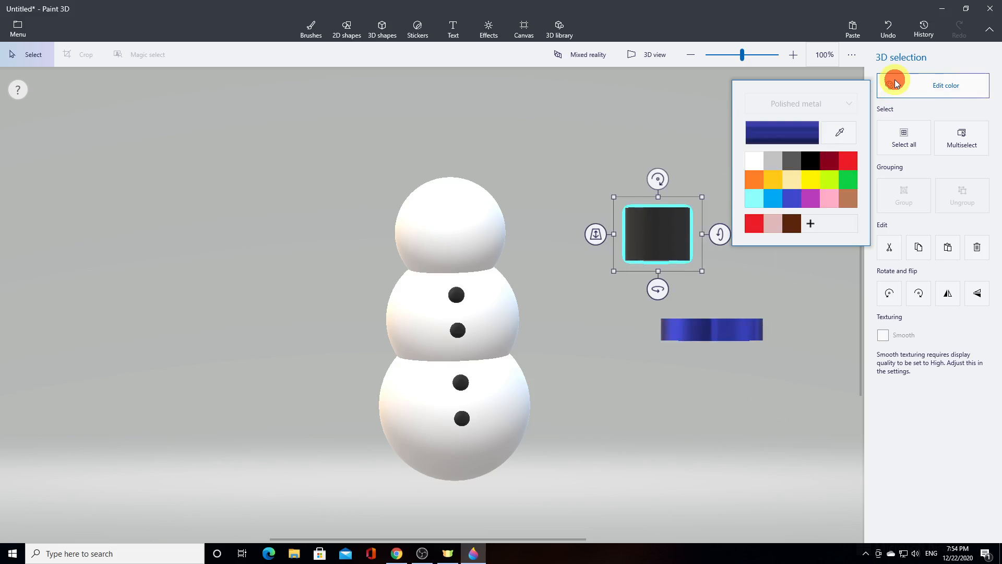
pyautogui.click(811, 160)
pyautogui.click(797, 363)
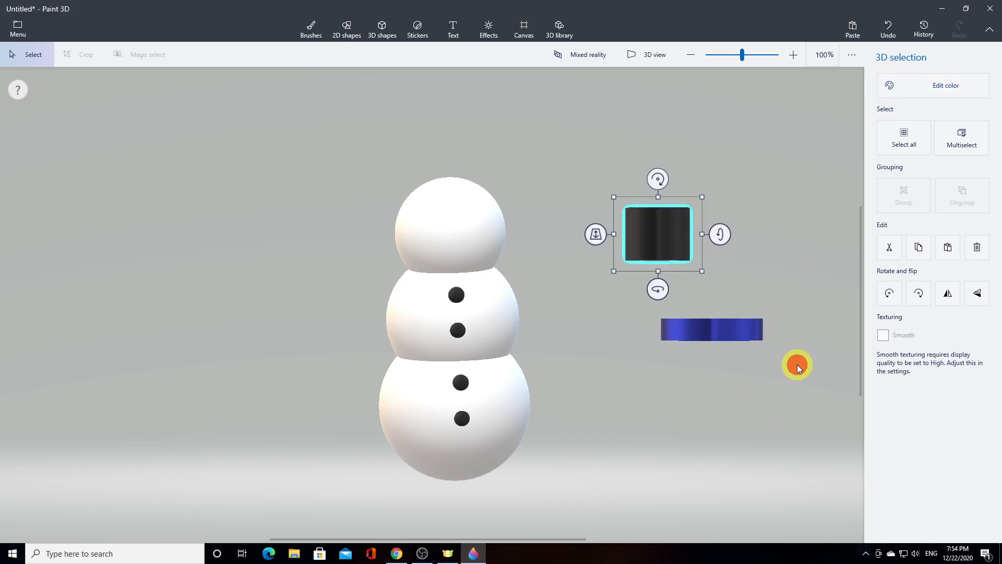
# Center the black crown on top of the blue brim and group the two pieces into one hat
pyautogui.click(383, 29)
pyautogui.moveTo(654, 237)
pyautogui.mouseDown()
pyautogui.moveTo(676, 243)
pyautogui.moveTo(702, 288)
pyautogui.moveTo(652, 228)
pyautogui.moveTo(693, 257)
pyautogui.moveTo(709, 289)
pyautogui.mouseUp()
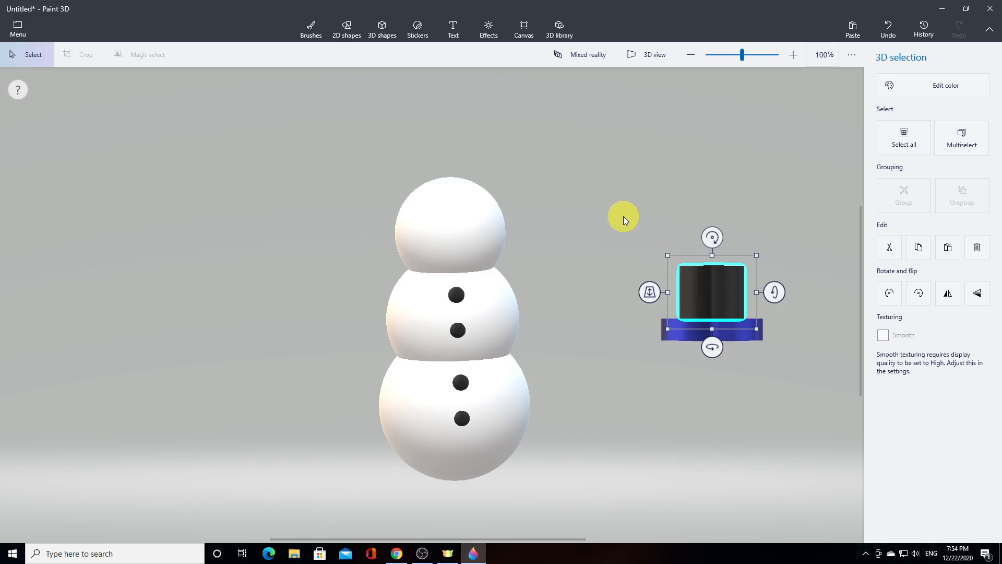
pyautogui.moveTo(623, 216); pyautogui.dragTo(801, 368)
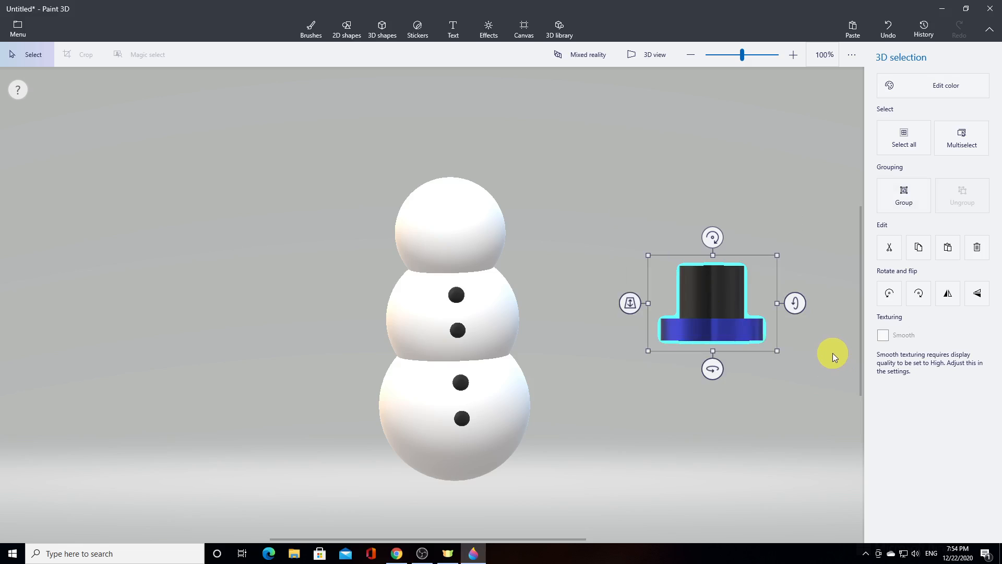
pyautogui.click(904, 192)
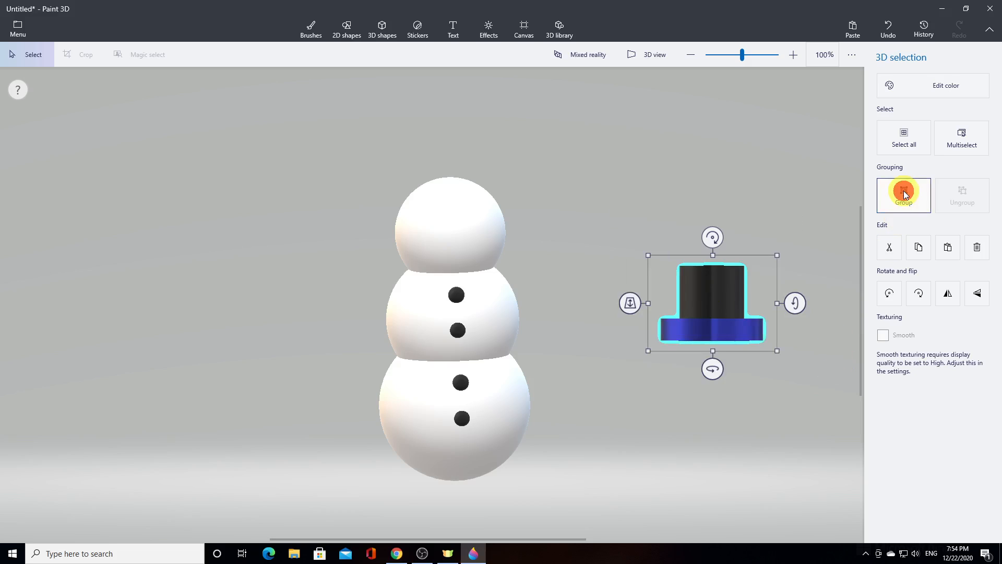
# Move the grouped hat onto the top of the snowman's head and center it there
pyautogui.click(726, 297)
pyautogui.moveTo(726, 296); pyautogui.dragTo(460, 146)
pyautogui.moveTo(372, 157); pyautogui.dragTo(375, 186)
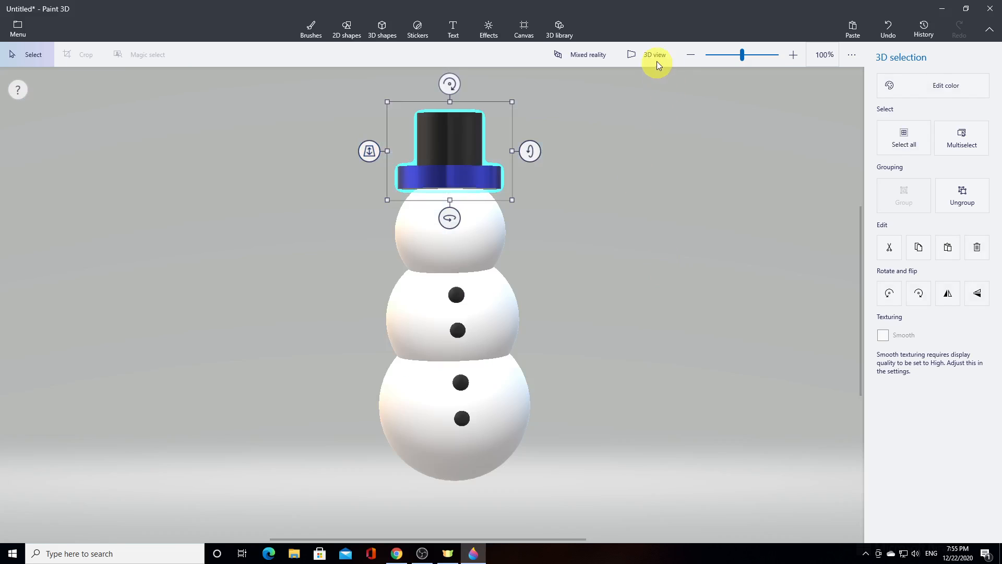
pyautogui.moveTo(451, 152); pyautogui.dragTo(451, 152)
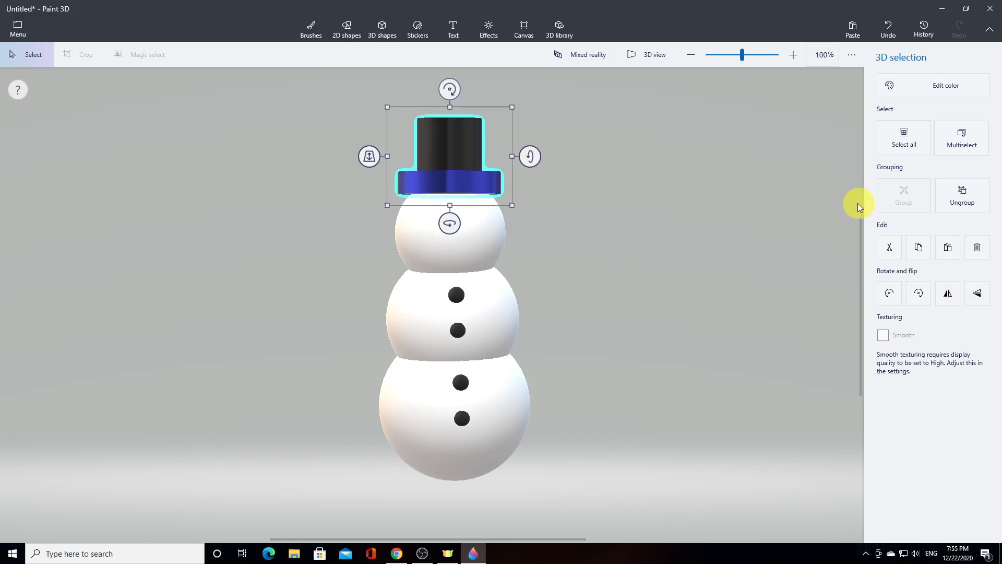
# Check the hat in 3D view and push it back in depth so it sits over the head
pyautogui.click(647, 61)
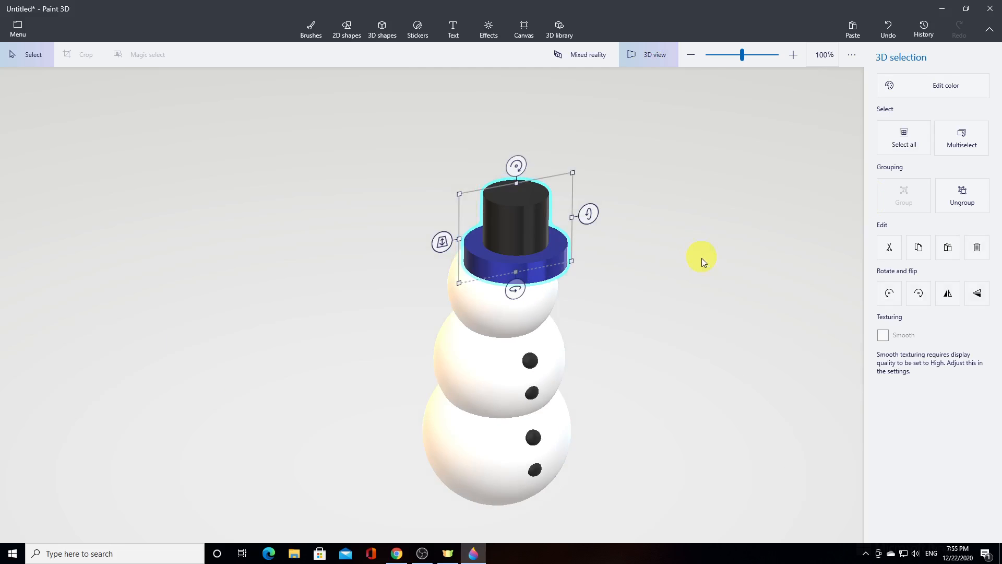
pyautogui.click(508, 245)
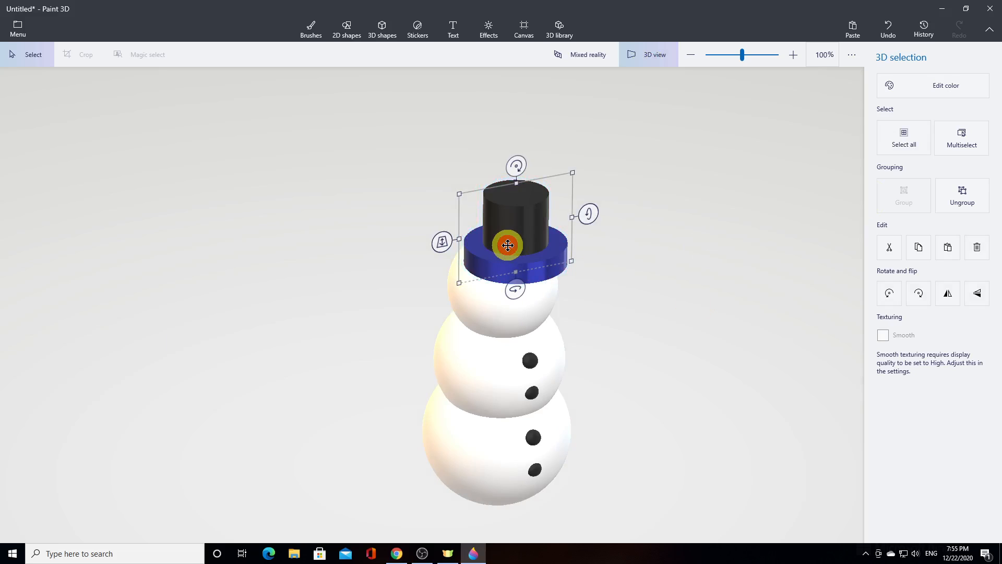
pyautogui.click(659, 61)
pyautogui.click(443, 172)
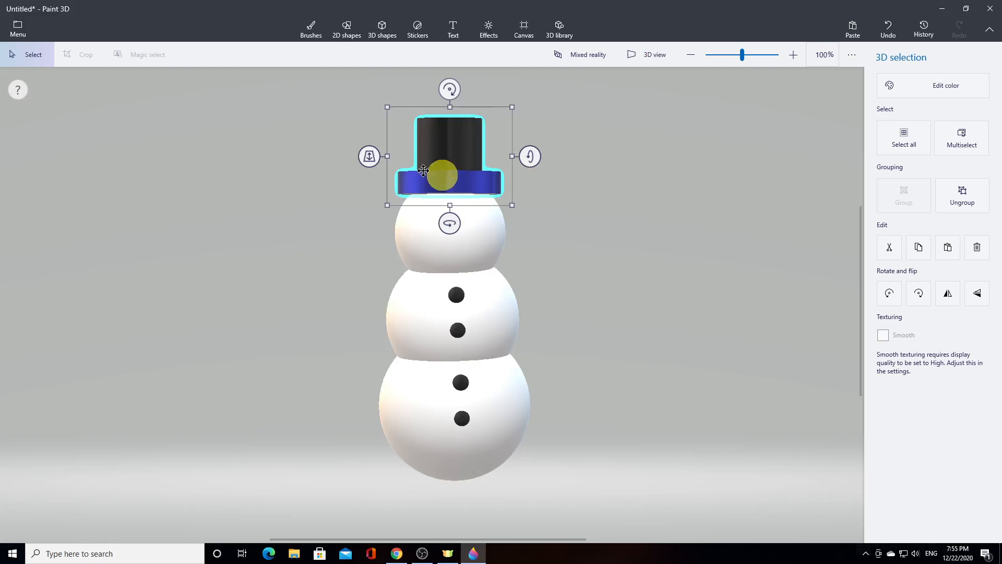
pyautogui.click(368, 156)
pyautogui.moveTo(368, 155); pyautogui.dragTo(516, 201)
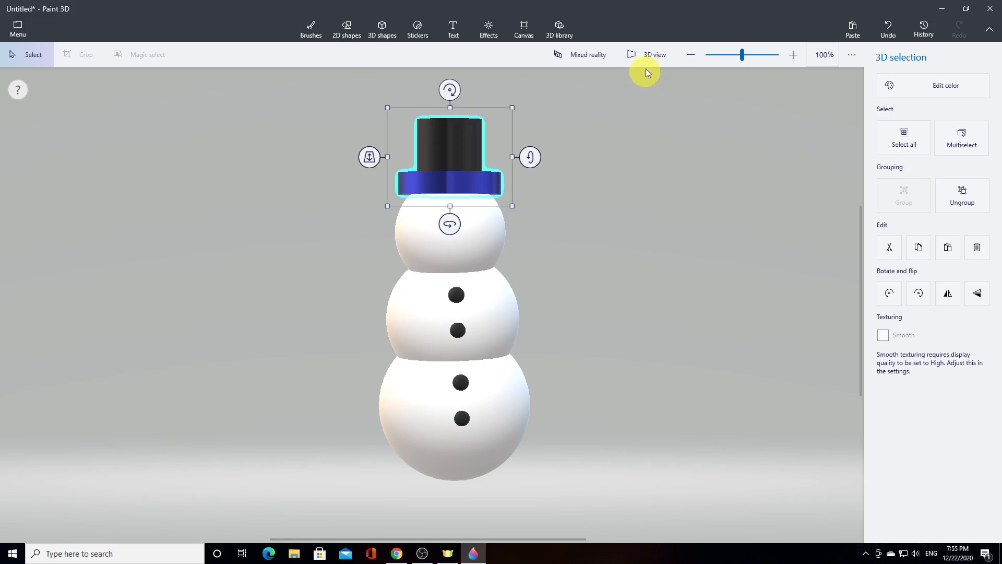
# Inspect the hat from the side in 3D view and fine-tune its depth on the head
pyautogui.click(647, 55)
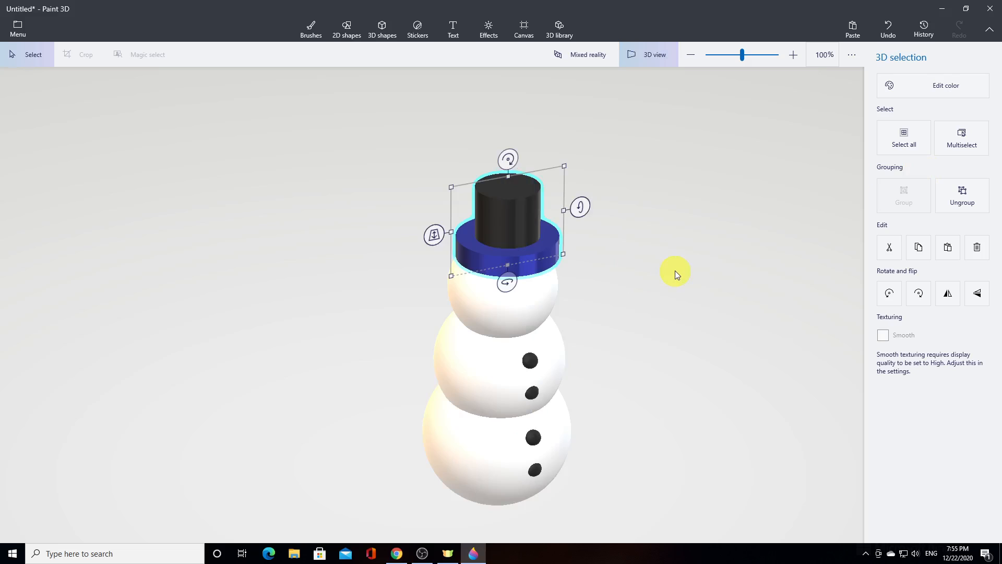
pyautogui.moveTo(676, 268); pyautogui.dragTo(717, 286)
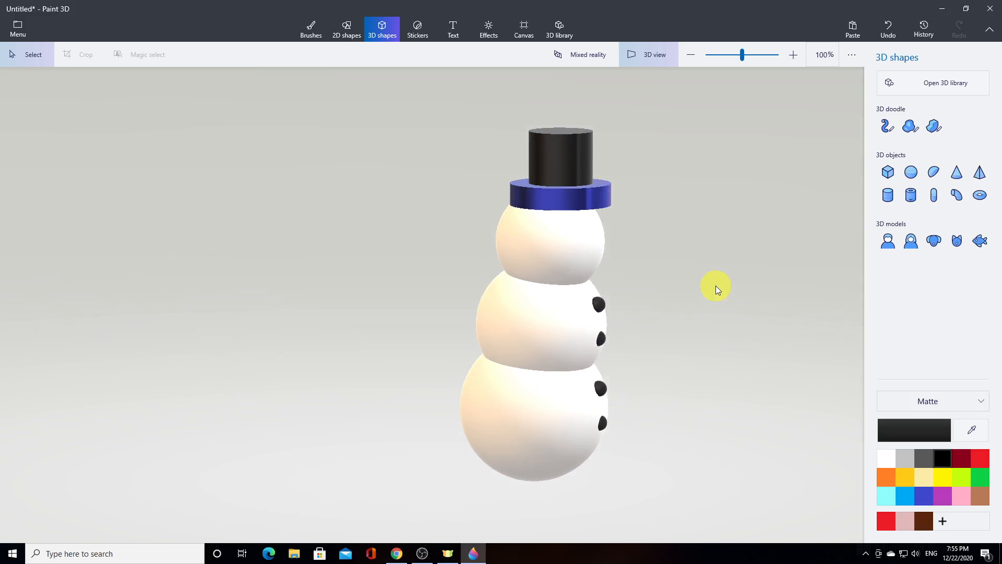
pyautogui.click(659, 56)
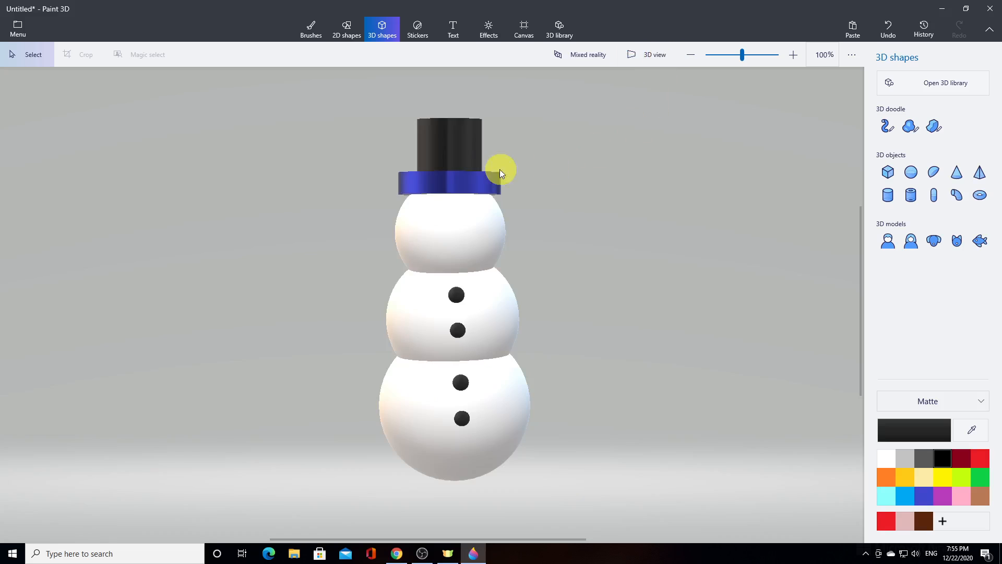
pyautogui.click(462, 175)
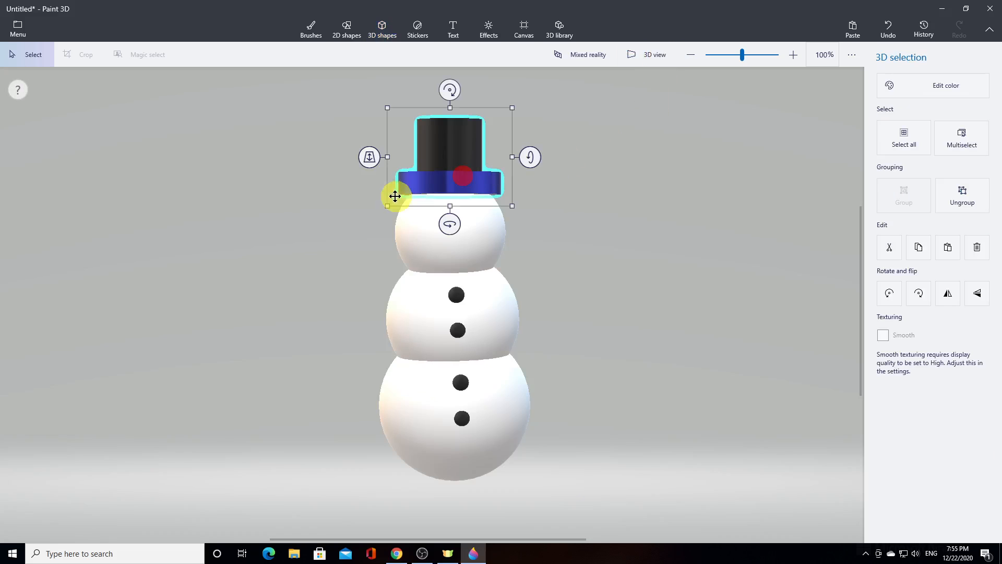
pyautogui.moveTo(373, 159); pyautogui.dragTo(374, 154)
pyautogui.click(697, 283)
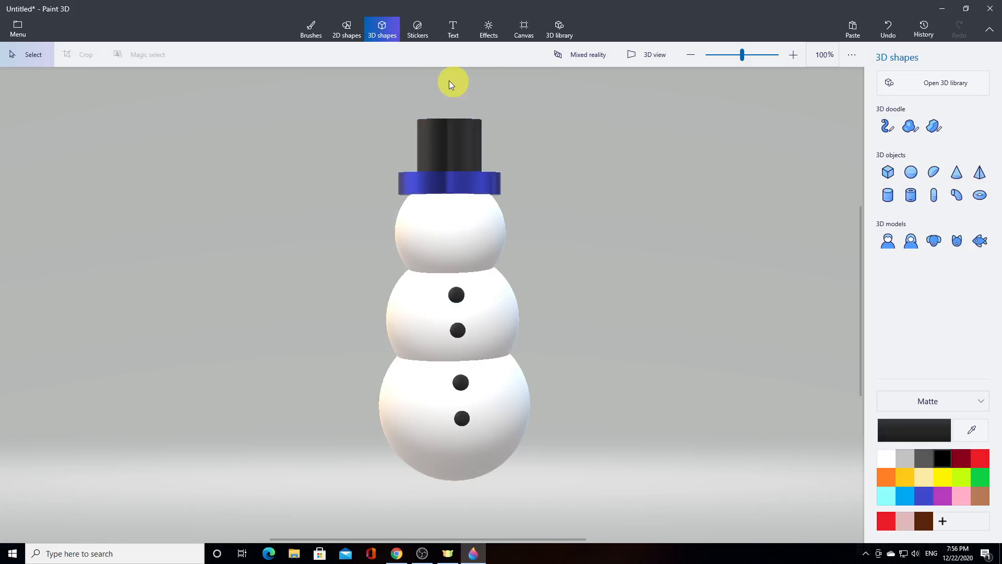
# Stamp a Look up eye sticker on the head and place a second one beside it as the other eye
pyautogui.click(418, 37)
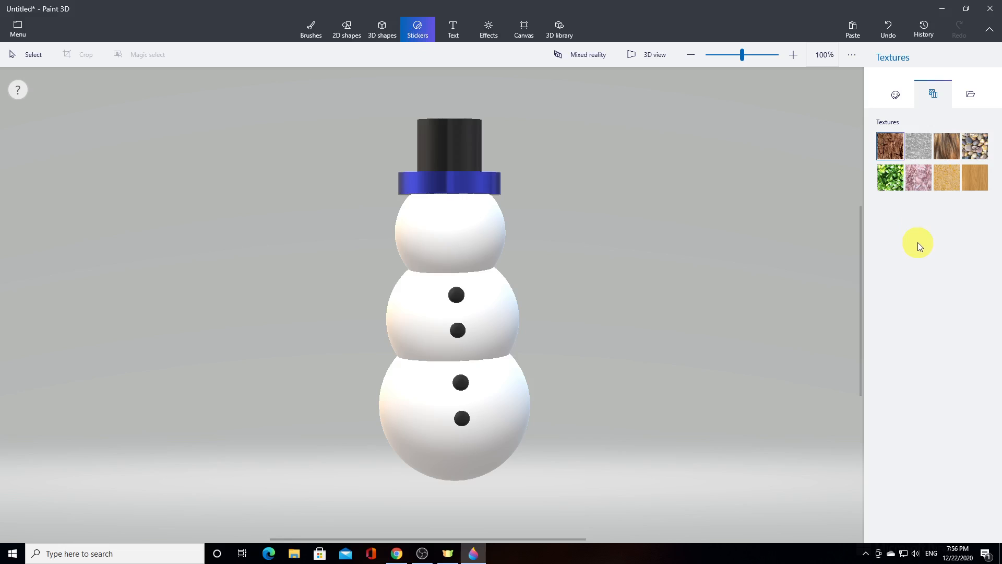
pyautogui.click(896, 97)
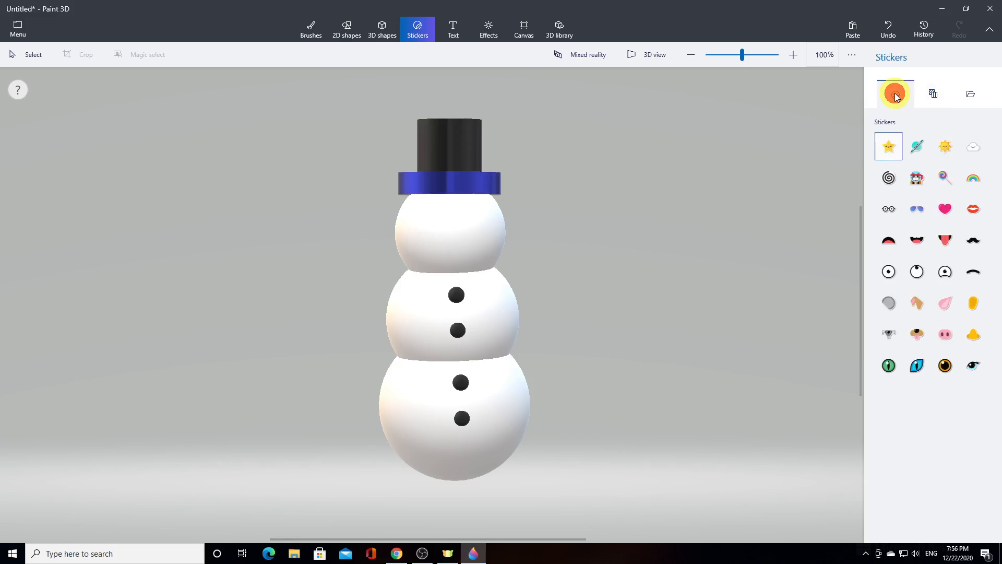
pyautogui.click(921, 274)
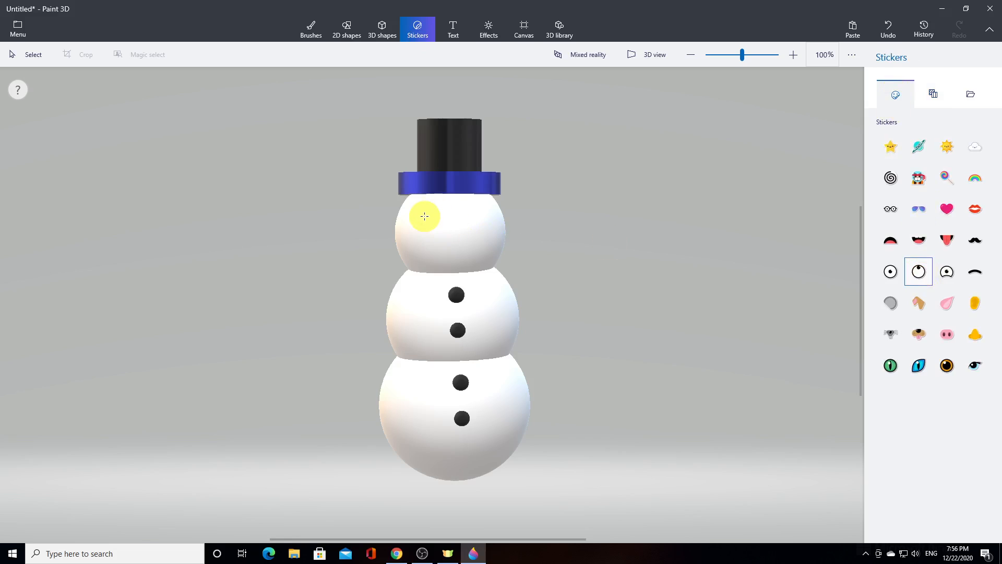
pyautogui.moveTo(425, 216)
pyautogui.mouseDown()
pyautogui.moveTo(456, 249)
pyautogui.moveTo(432, 221)
pyautogui.mouseUp()
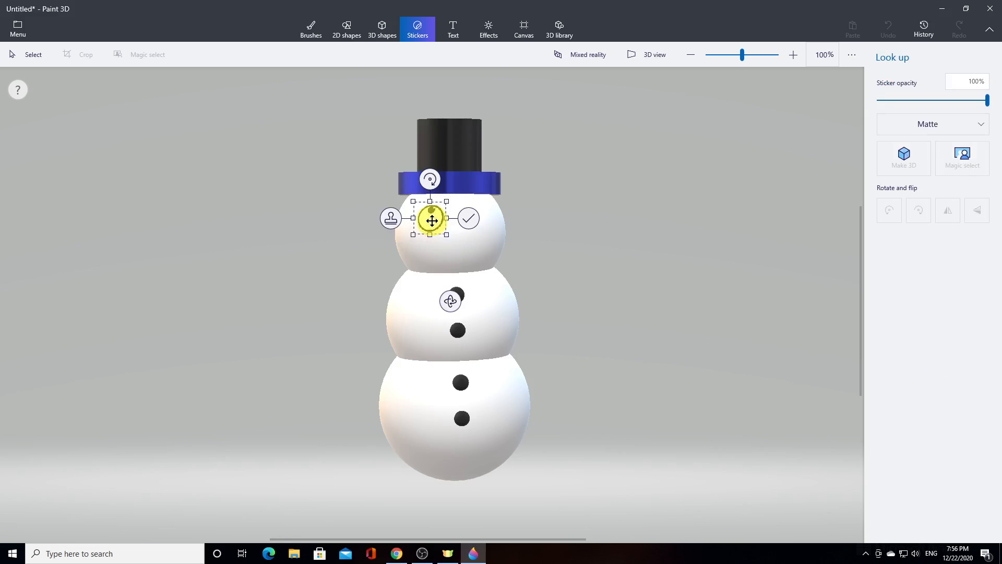
pyautogui.click(390, 218)
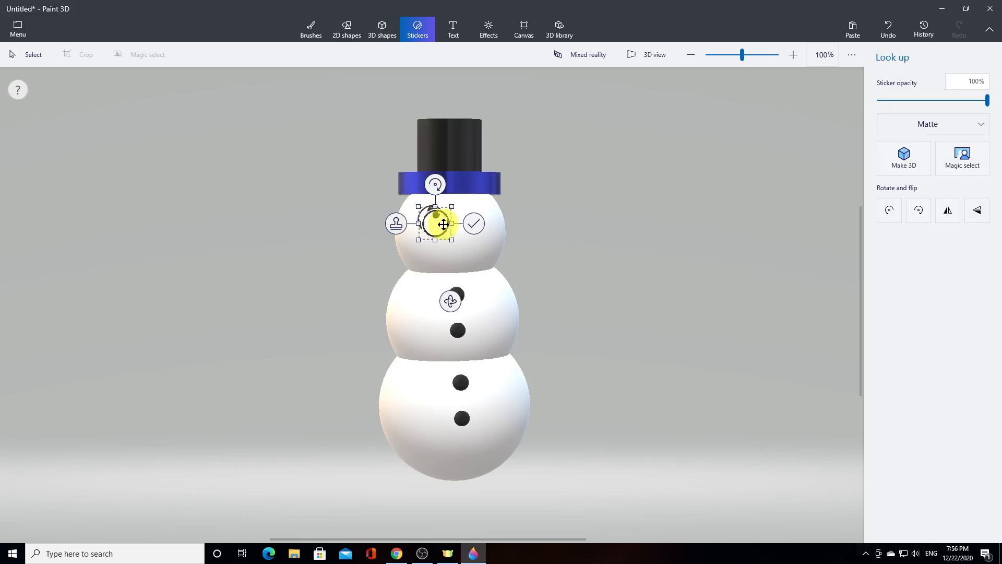
pyautogui.moveTo(443, 224); pyautogui.dragTo(480, 218)
pyautogui.click(627, 288)
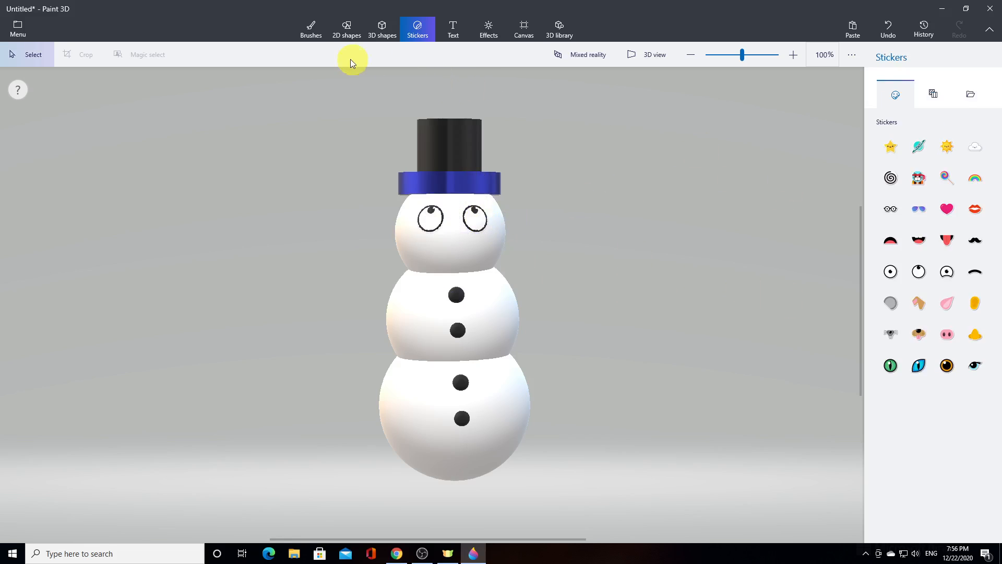
# Draw a small, slanted carrot-shaped nose beside the snowman's head with the Soft edge 3D doodle
pyautogui.click(376, 35)
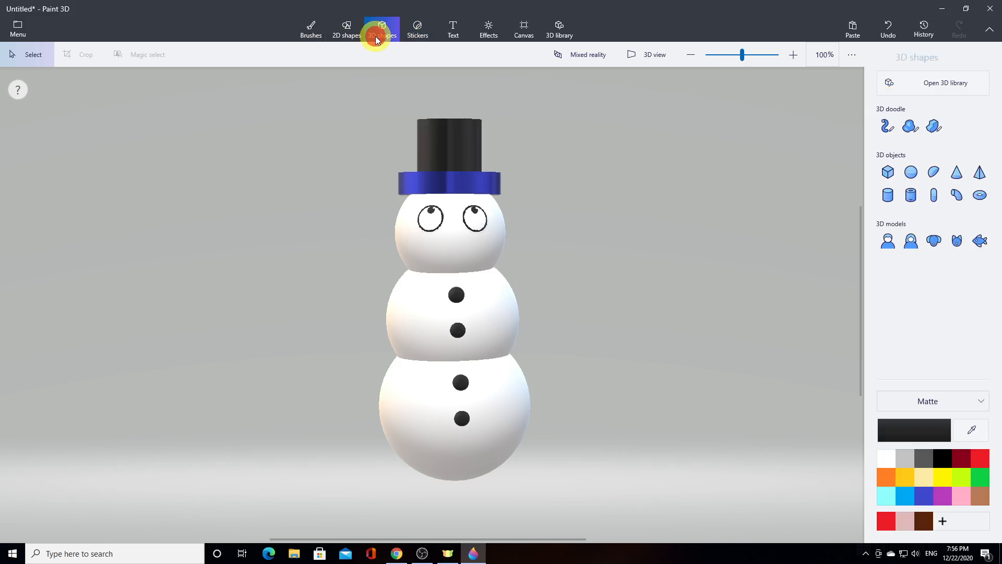
pyautogui.click(911, 126)
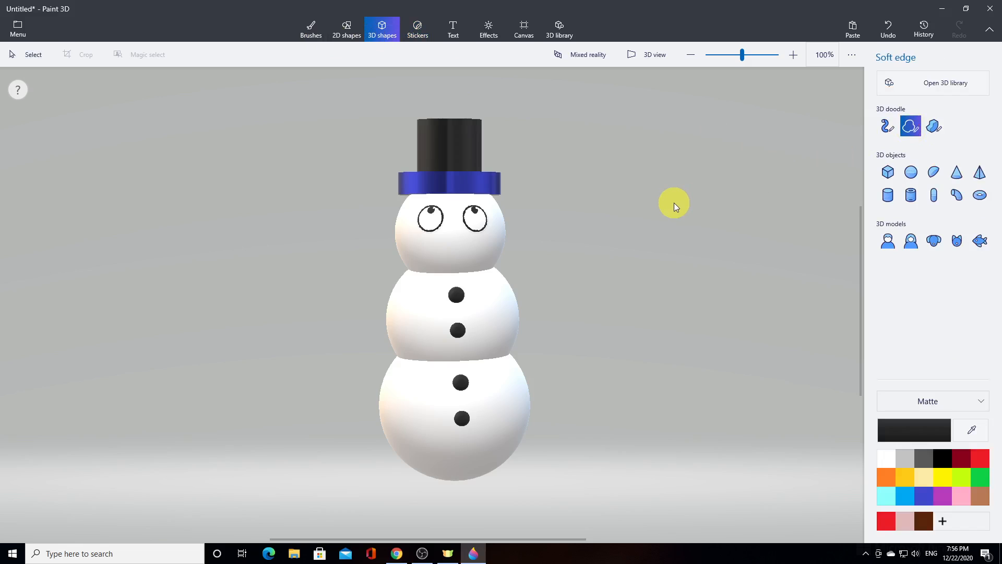
pyautogui.moveTo(663, 207); pyautogui.dragTo(668, 205)
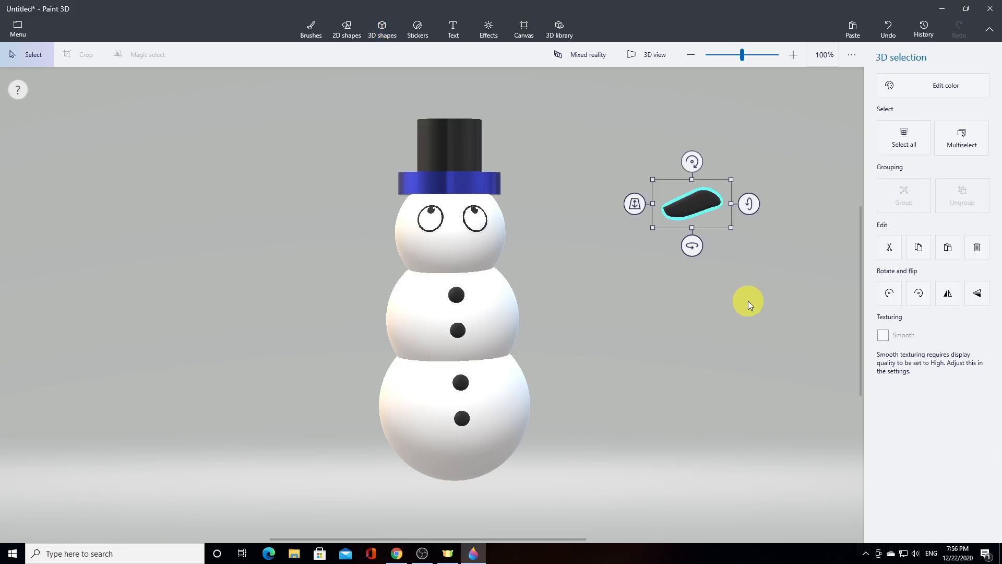
# Recolor the carrot nose orange and give it a Gloss finish
pyautogui.click(897, 83)
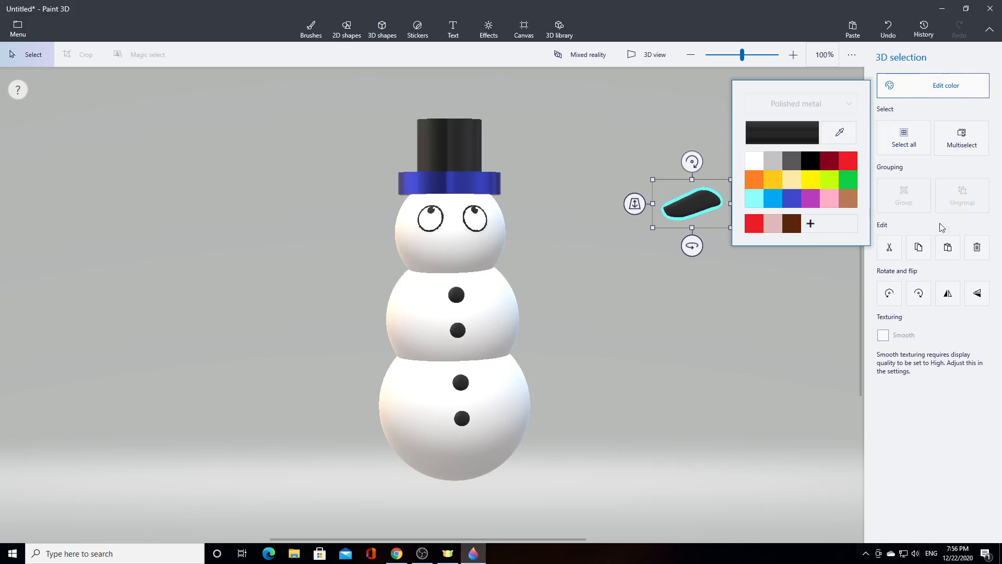
pyautogui.click(751, 180)
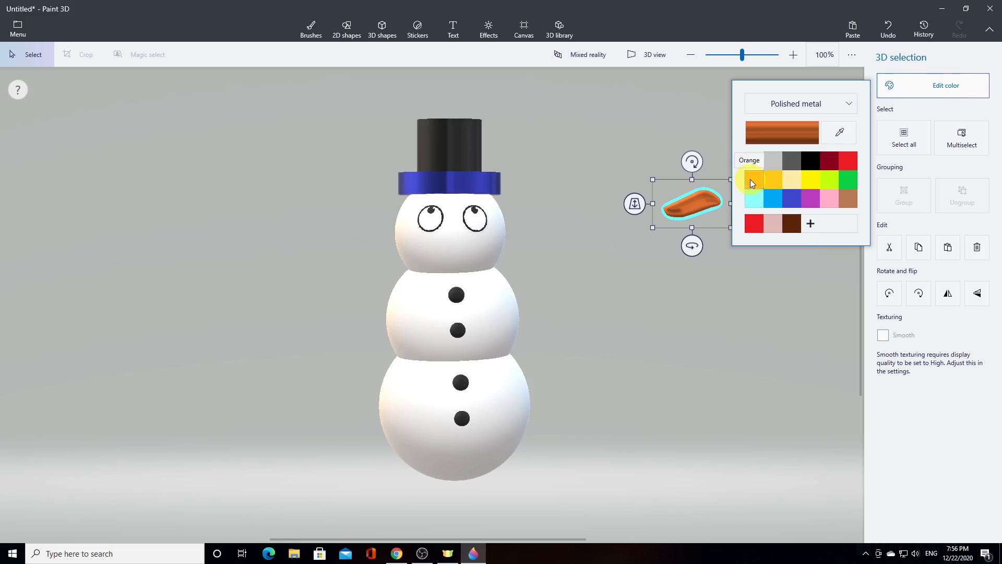
pyautogui.click(841, 102)
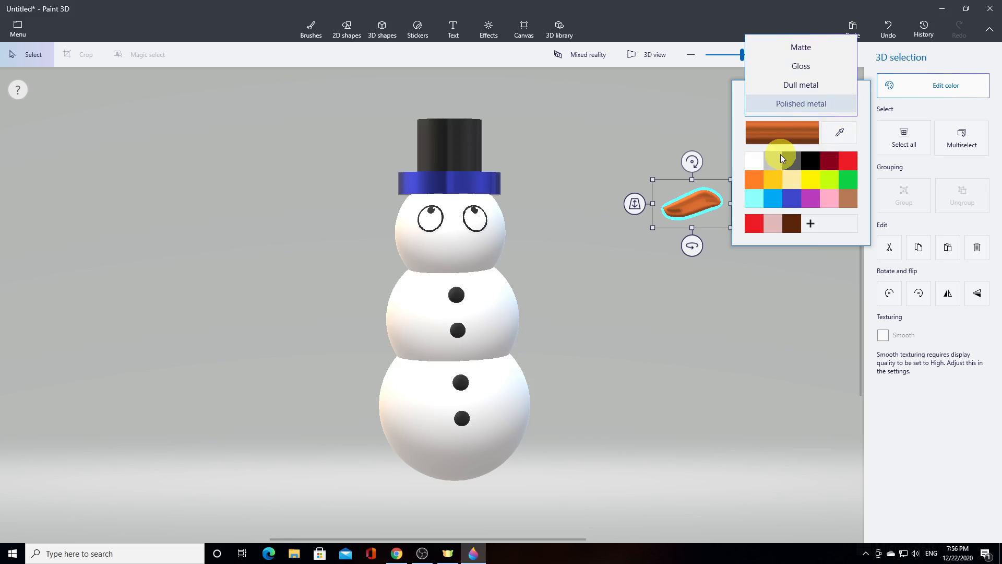
pyautogui.click(807, 54)
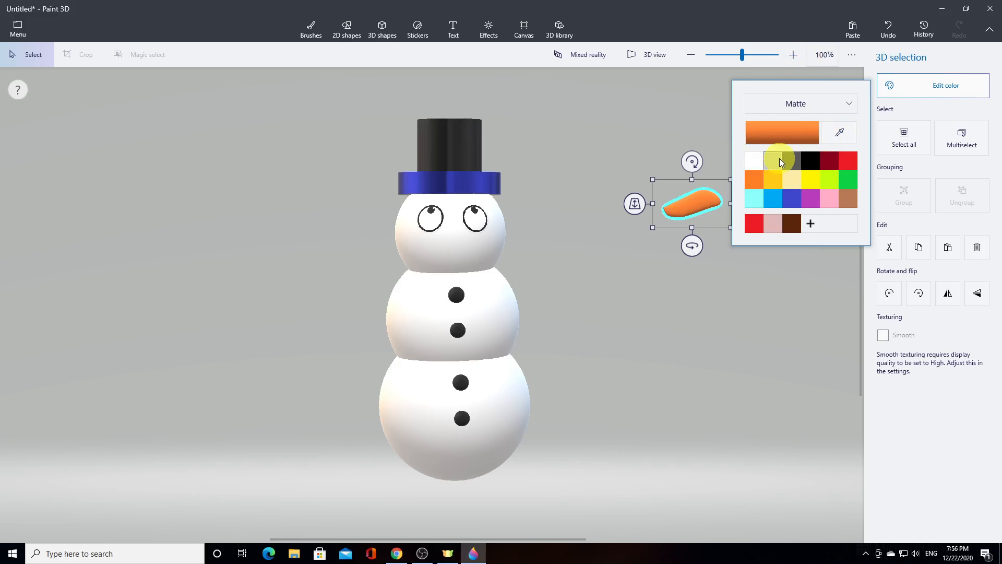
pyautogui.click(792, 101)
pyautogui.click(798, 119)
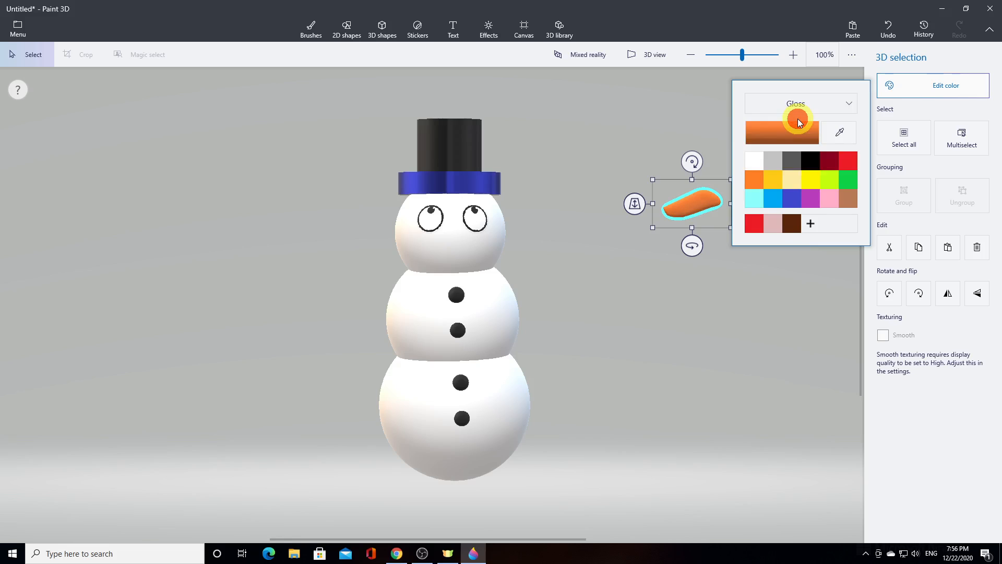
pyautogui.click(787, 287)
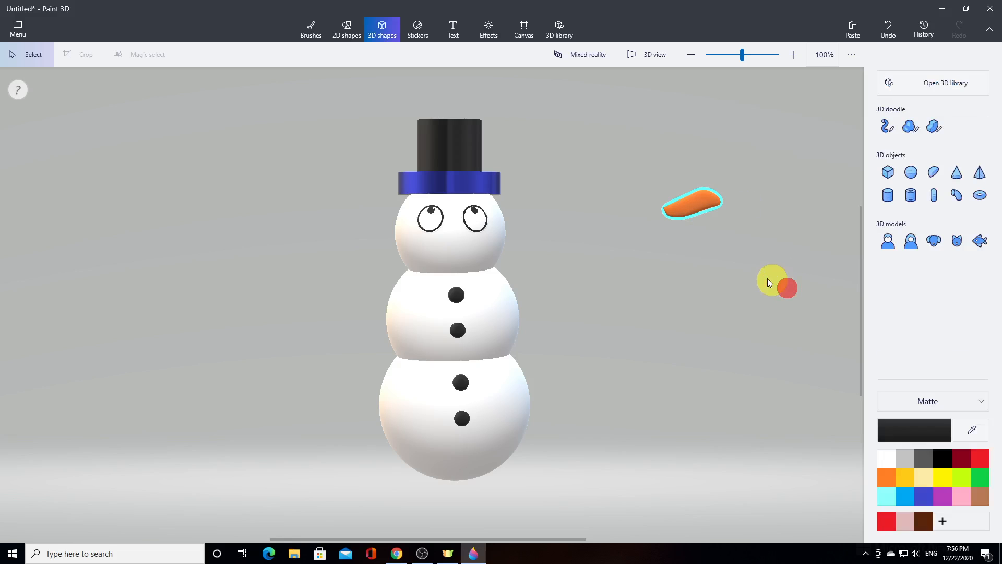
# Rotate the carrot nose to point forward and place it on the face, centered just below the eyes
pyautogui.click(696, 205)
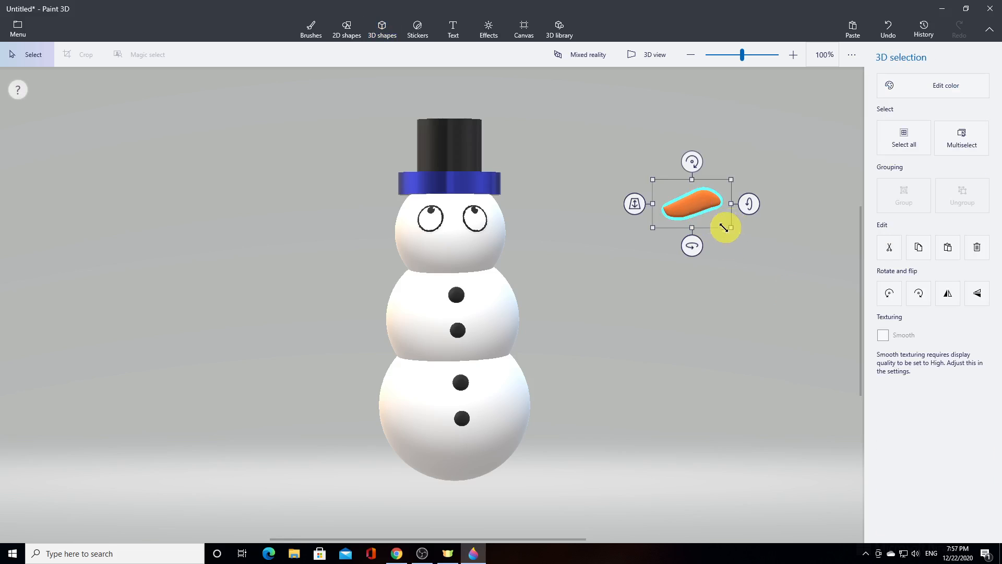
pyautogui.moveTo(700, 246); pyautogui.dragTo(664, 248)
pyautogui.moveTo(710, 202); pyautogui.dragTo(718, 202)
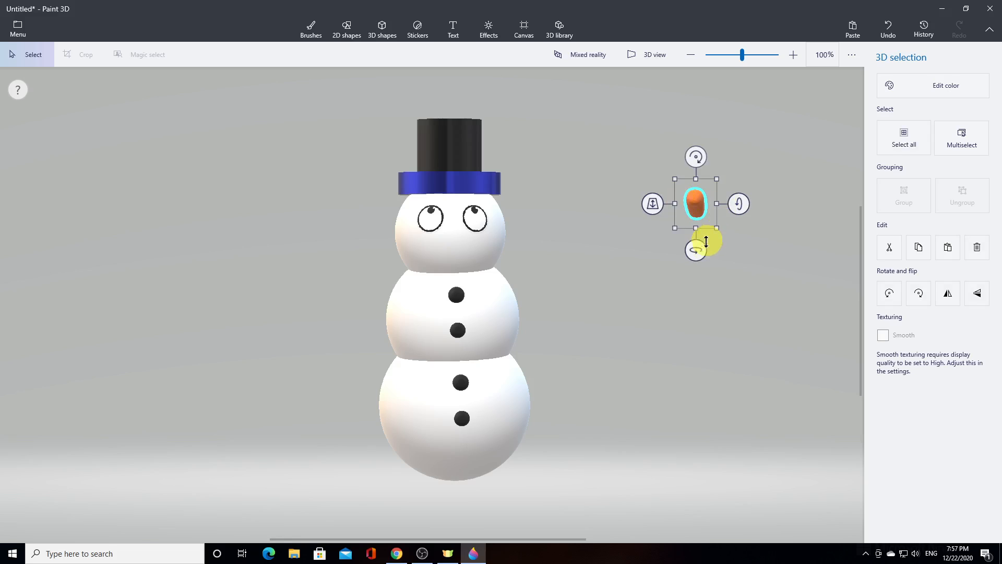
pyautogui.moveTo(697, 249); pyautogui.dragTo(698, 248)
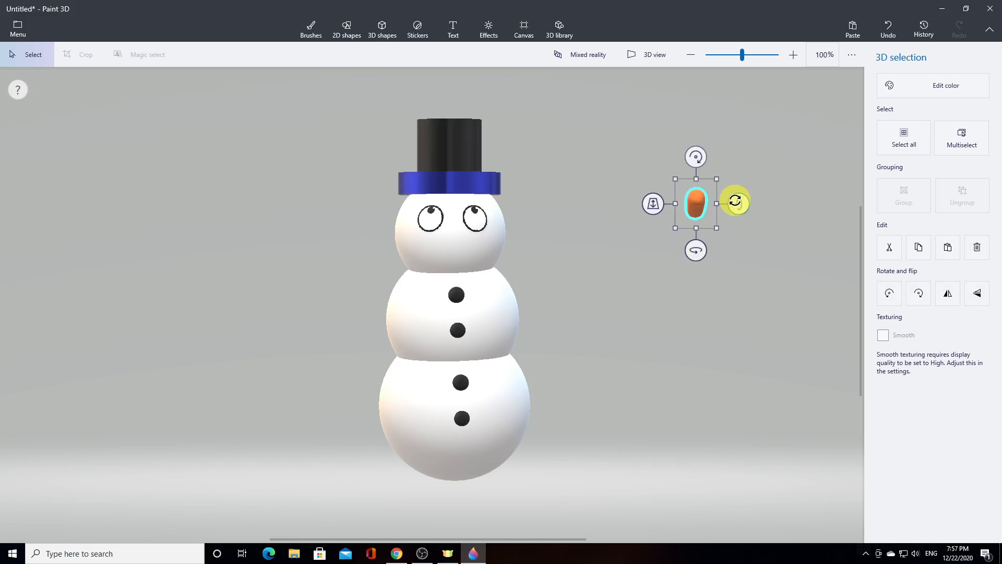
pyautogui.moveTo(735, 202); pyautogui.dragTo(474, 314)
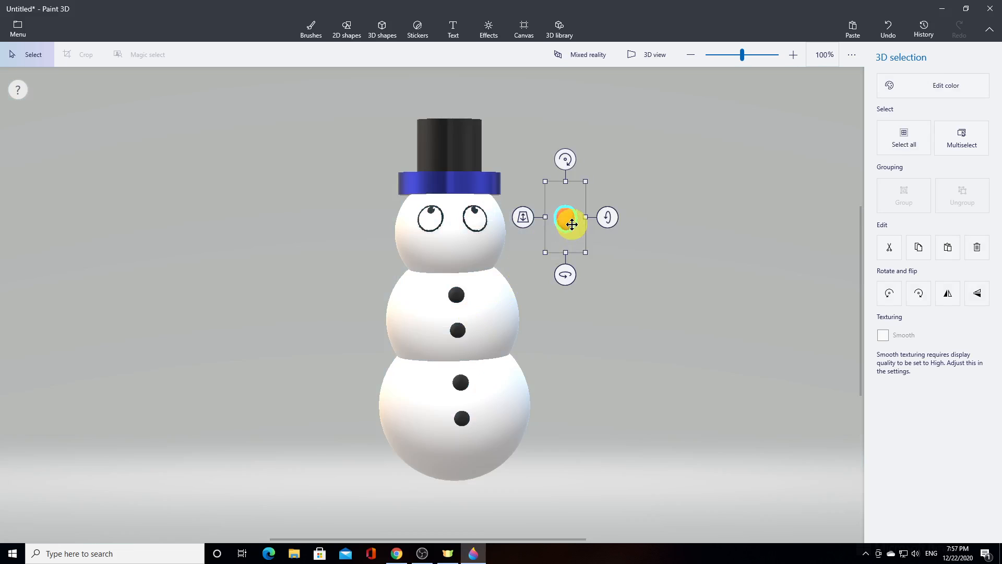
pyautogui.moveTo(567, 221); pyautogui.dragTo(420, 218)
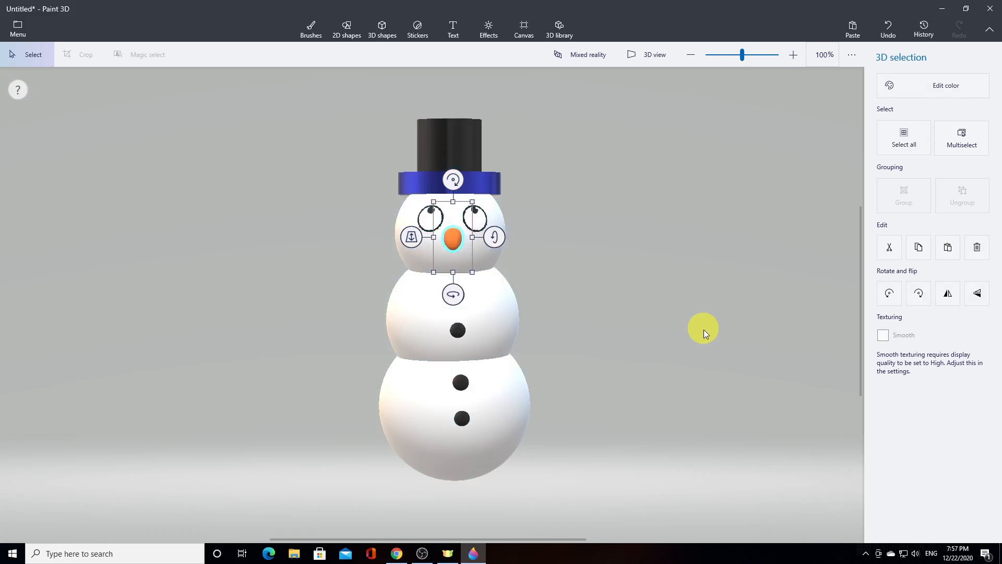
pyautogui.click(702, 329)
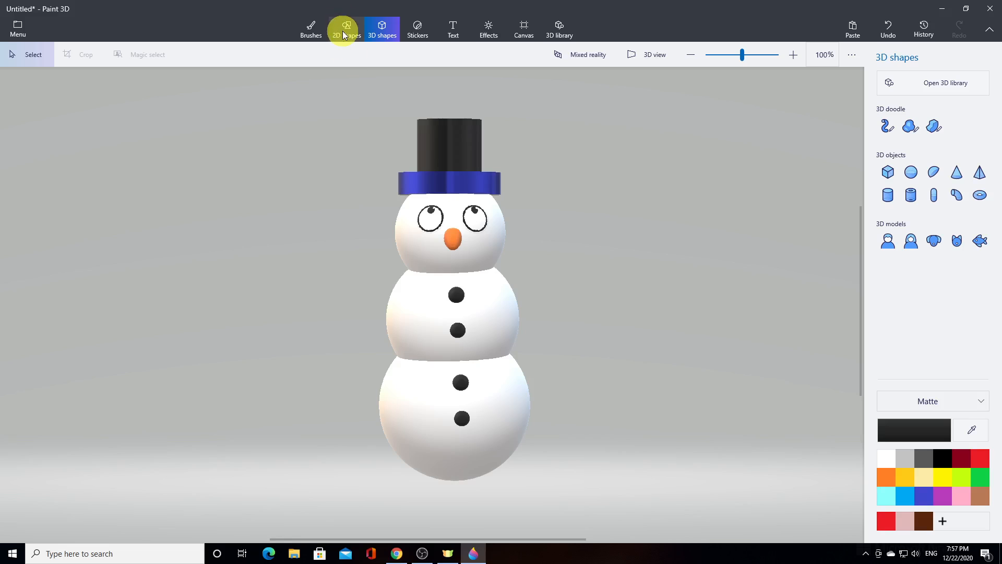
# Add an Eyebrow sticker, turn it upside down and apply it below the nose as a smiling mouth
pyautogui.click(416, 31)
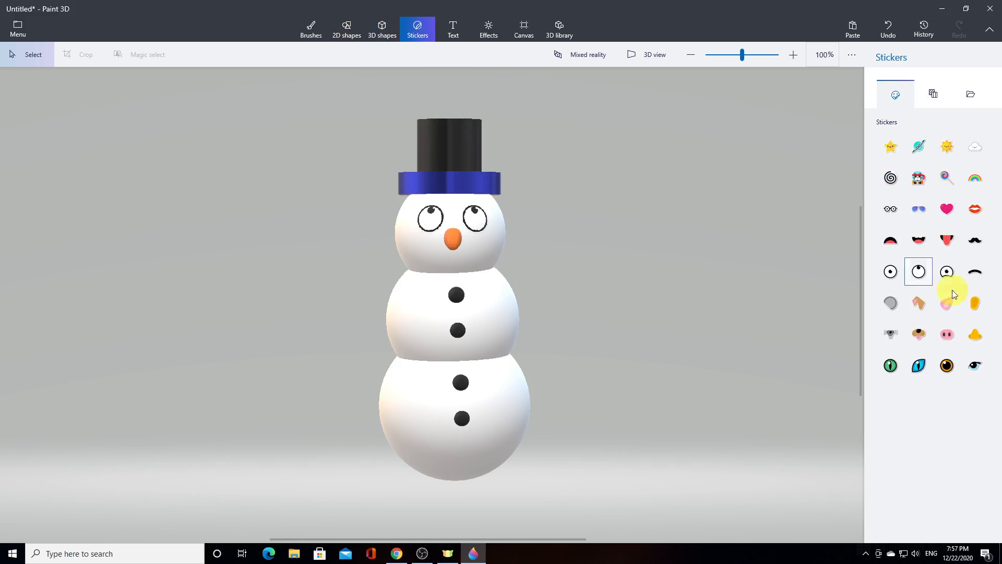
pyautogui.click(977, 271)
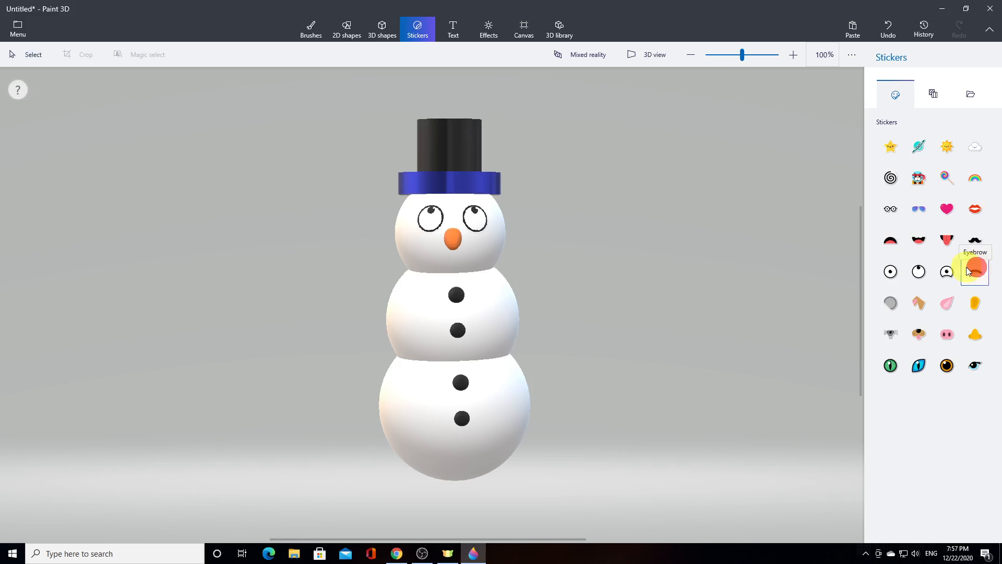
pyautogui.moveTo(713, 265); pyautogui.dragTo(738, 280)
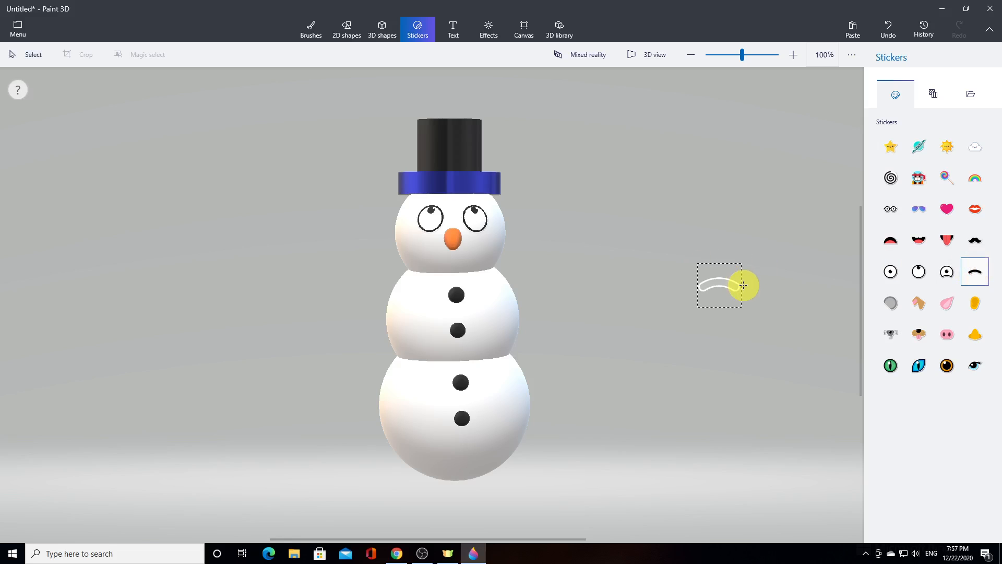
pyautogui.moveTo(738, 282); pyautogui.dragTo(739, 282)
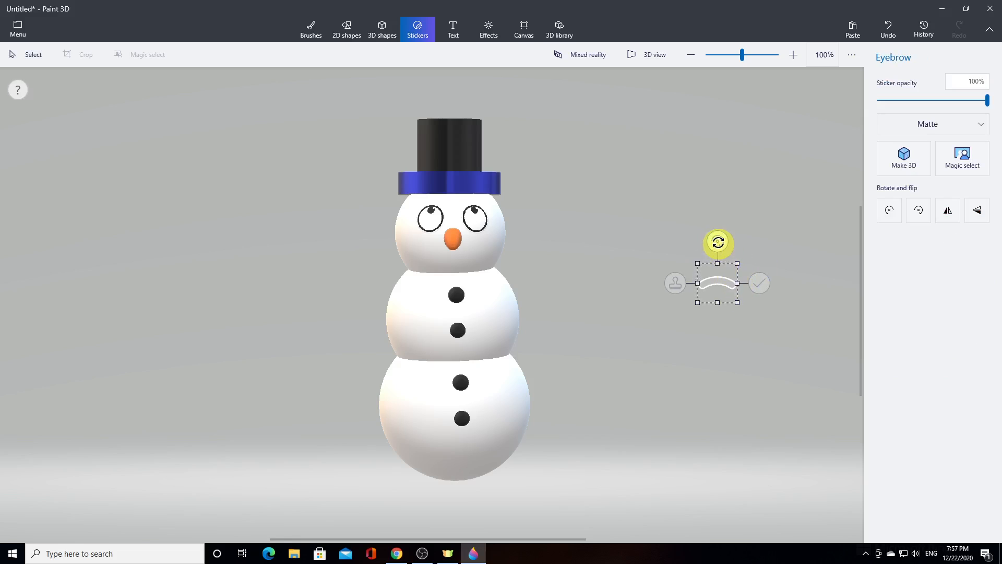
pyautogui.moveTo(717, 241); pyautogui.dragTo(717, 337)
pyautogui.moveTo(722, 286); pyautogui.dragTo(465, 261)
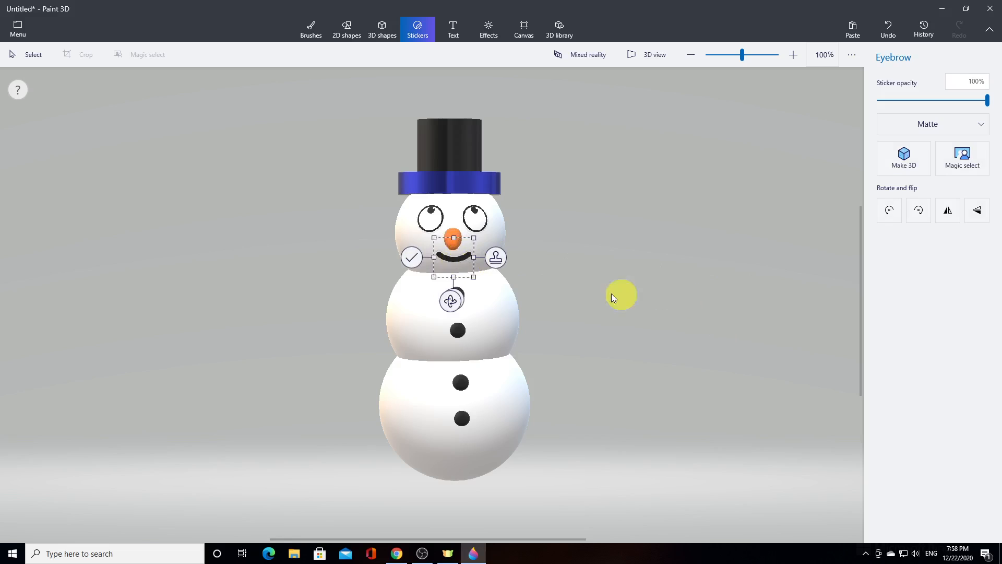
pyautogui.click(410, 258)
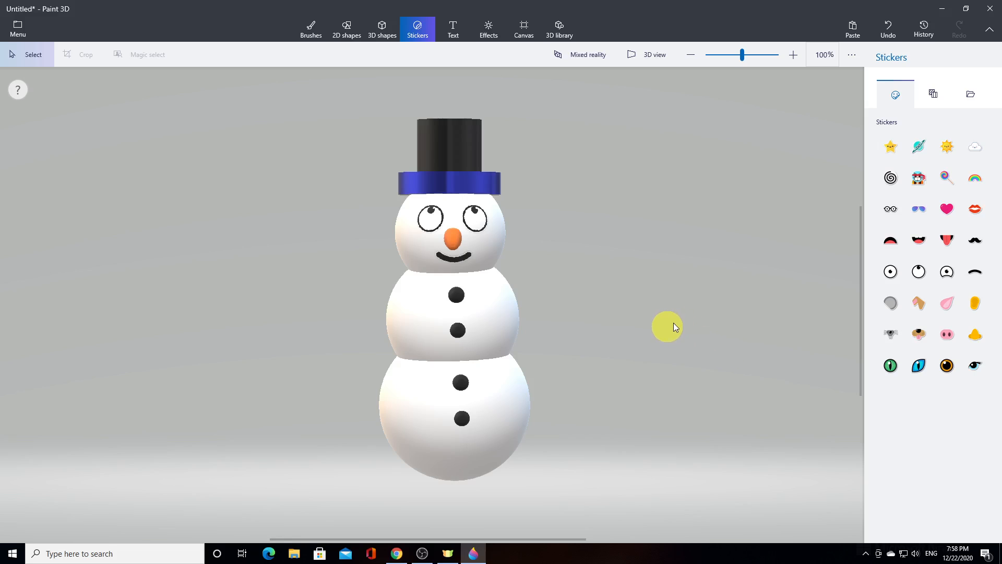
# Set up the Tube brush 3D doodle in red with 10 px thickness and delete the thick trial stroke
pyautogui.click(383, 33)
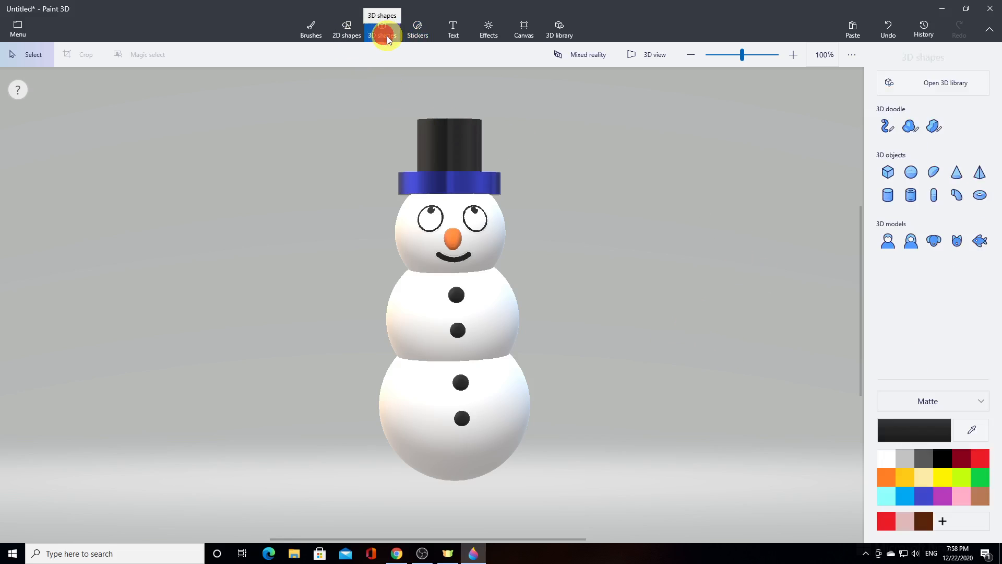
pyautogui.click(888, 128)
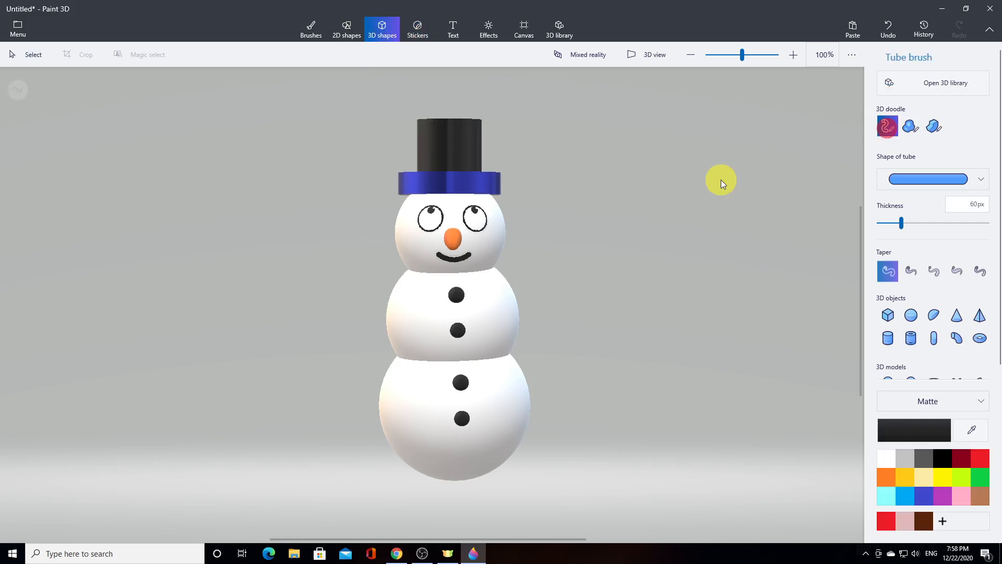
pyautogui.click(981, 460)
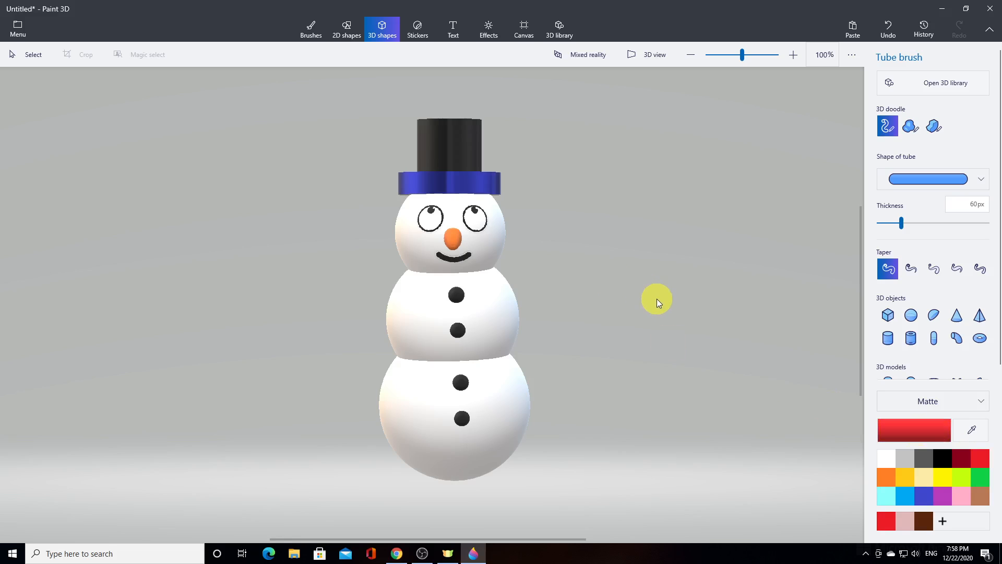
pyautogui.moveTo(656, 299); pyautogui.dragTo(654, 298)
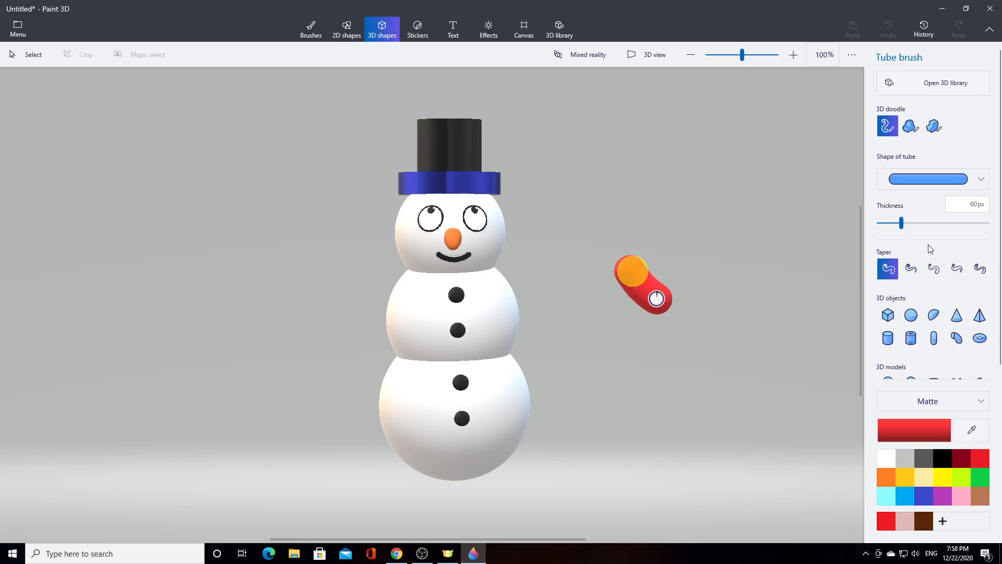
pyautogui.moveTo(902, 223); pyautogui.dragTo(863, 224)
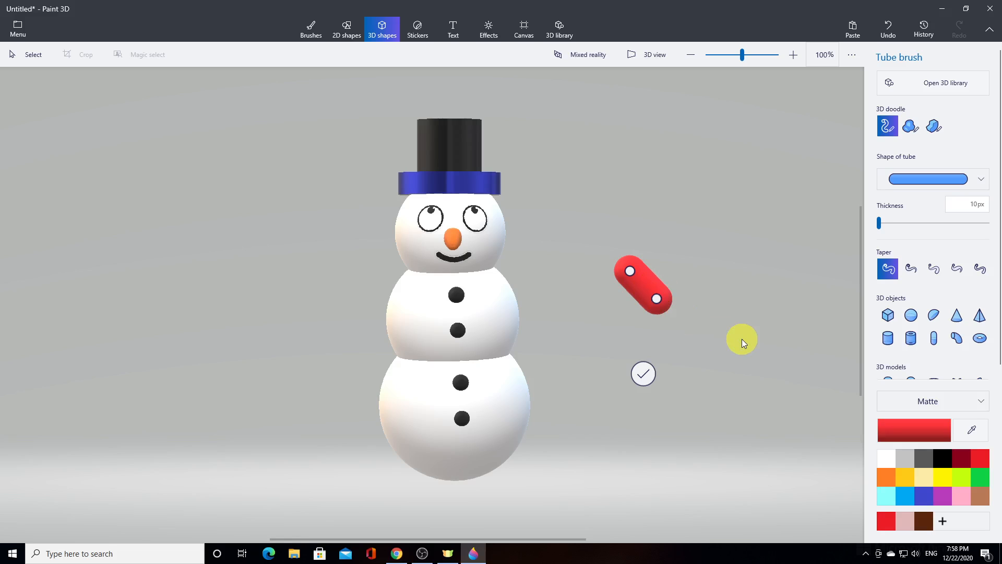
pyautogui.press('Delete')
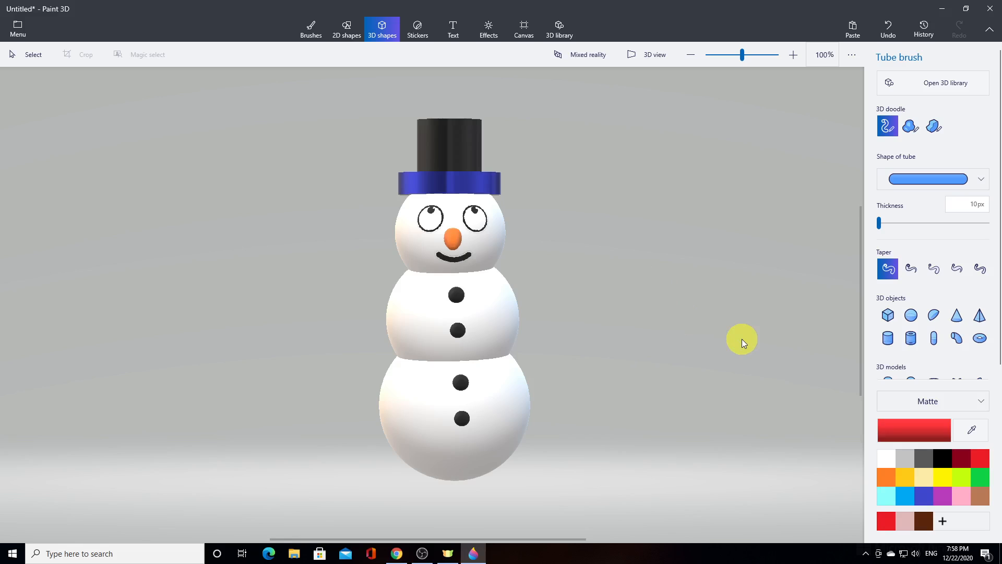
# Draw a thin red scarf loop with a short overlapping tail in the empty space beside the snowman
pyautogui.click(677, 293)
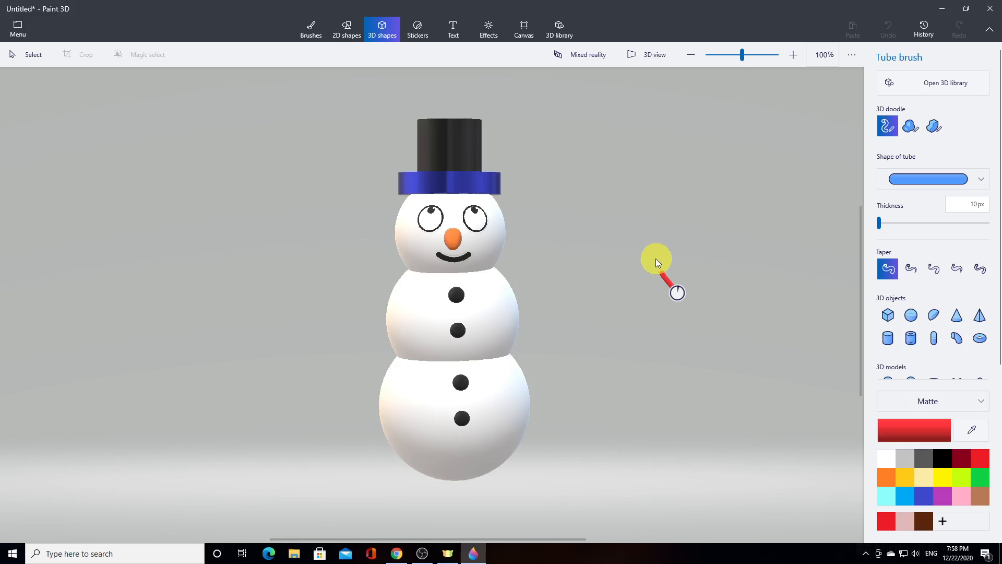
pyautogui.moveTo(664, 215)
pyautogui.mouseDown()
pyautogui.moveTo(690, 200)
pyautogui.moveTo(742, 231)
pyautogui.mouseUp()
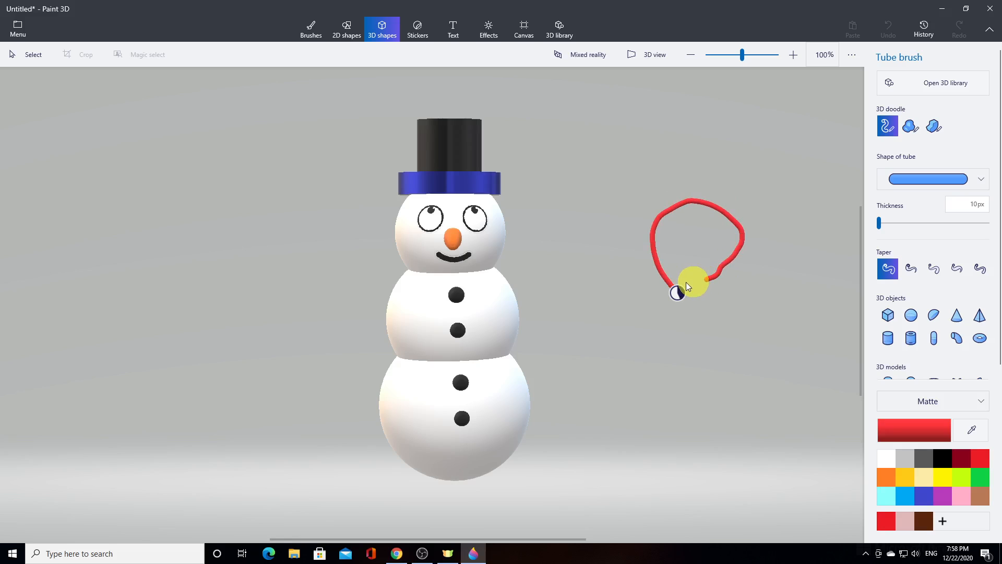
pyautogui.moveTo(637, 275); pyautogui.dragTo(636, 272)
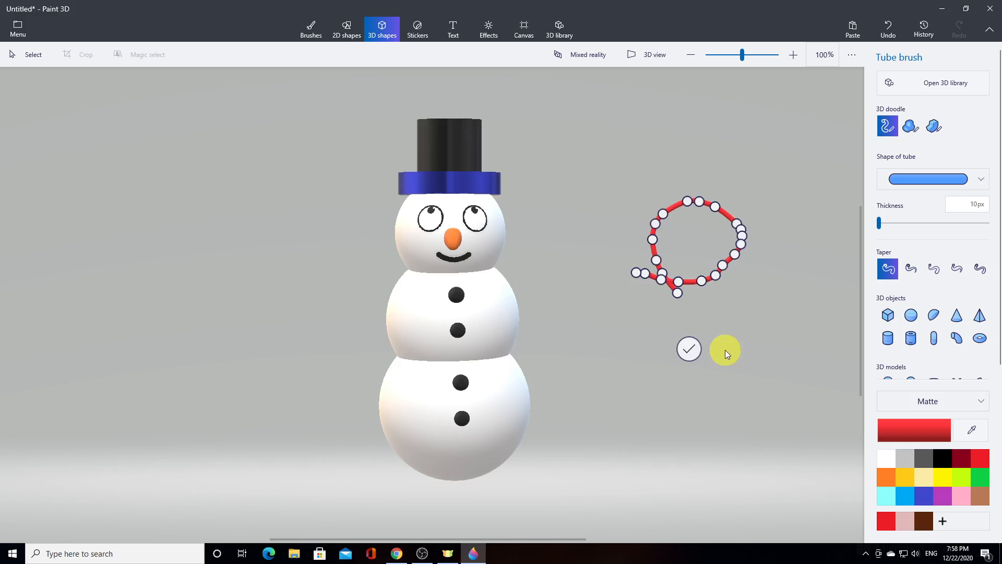
pyautogui.click(687, 350)
# Tilt the red scarf loop until it lies nearly flat, turn it around its vertical axis and level it
pyautogui.moveTo(771, 247)
pyautogui.mouseDown()
pyautogui.moveTo(771, 291)
pyautogui.moveTo(778, 199)
pyautogui.mouseUp()
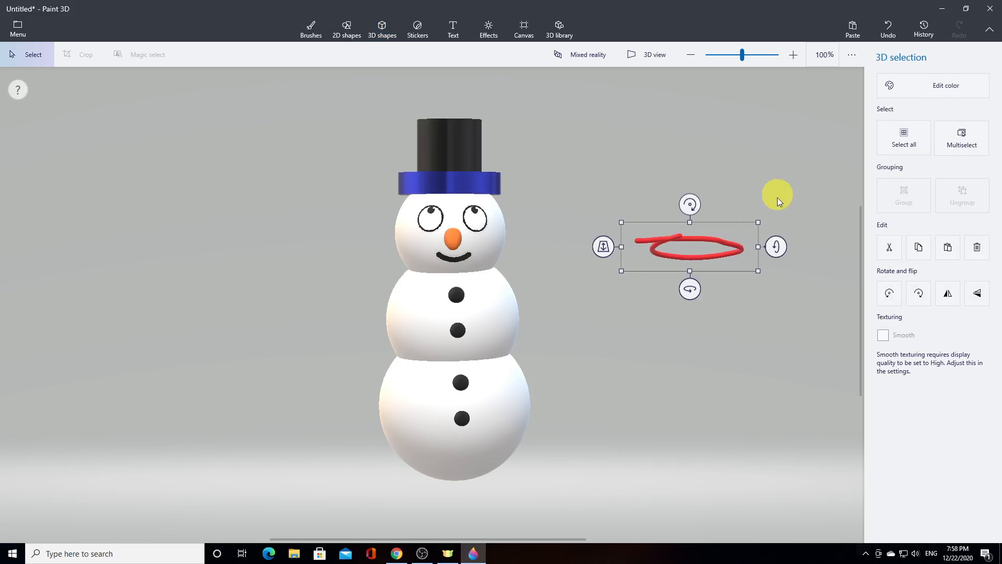
pyautogui.moveTo(694, 290); pyautogui.dragTo(719, 299)
pyautogui.moveTo(784, 247); pyautogui.dragTo(788, 248)
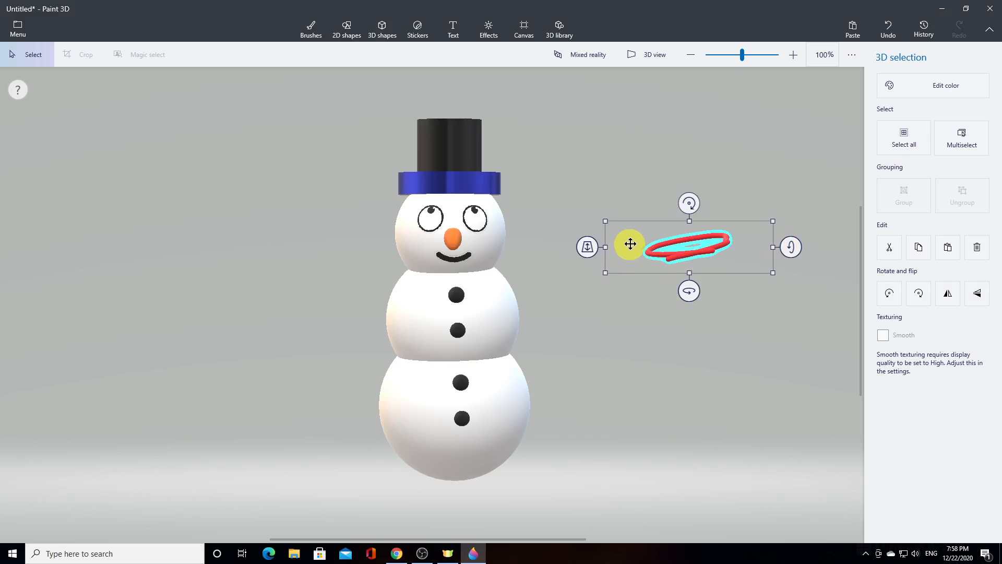
pyautogui.moveTo(690, 204)
pyautogui.mouseDown()
pyautogui.moveTo(704, 213)
pyautogui.moveTo(698, 206)
pyautogui.mouseUp()
# Move the scarf loop onto the snowman's neck and adjust its depth so its front passes before the body
pyautogui.moveTo(716, 251); pyautogui.dragTo(531, 271)
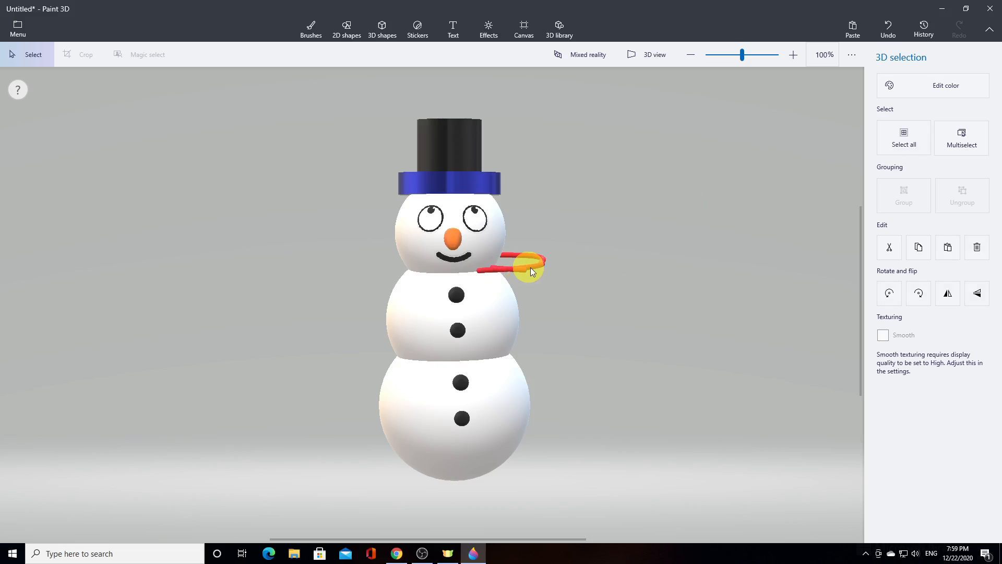
pyautogui.moveTo(402, 265); pyautogui.dragTo(418, 284)
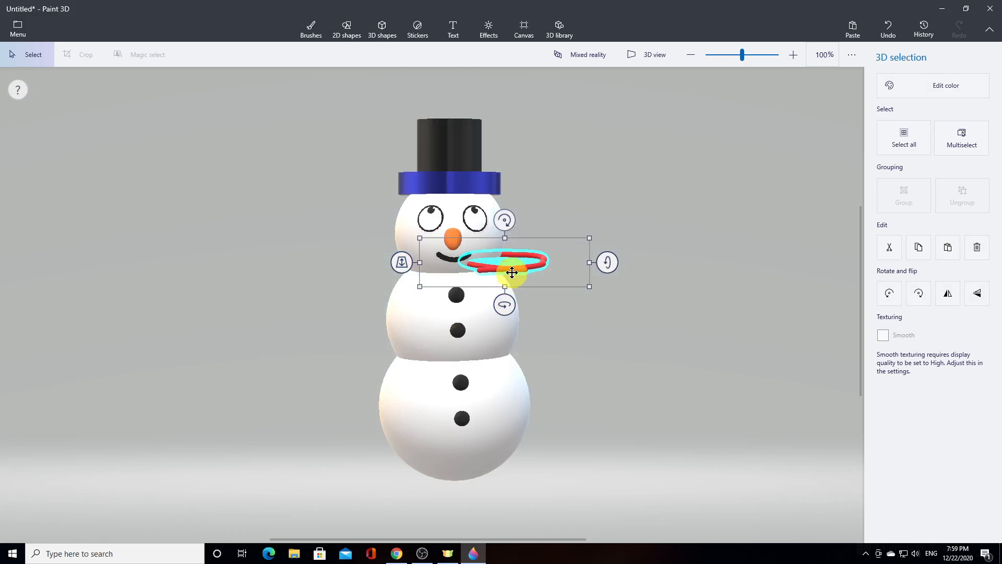
pyautogui.moveTo(512, 272); pyautogui.dragTo(458, 281)
# Stretch the scarf wider on both sides and make it taller so it wraps the neck as a thick band
pyautogui.moveTo(532, 272); pyautogui.dragTo(539, 270)
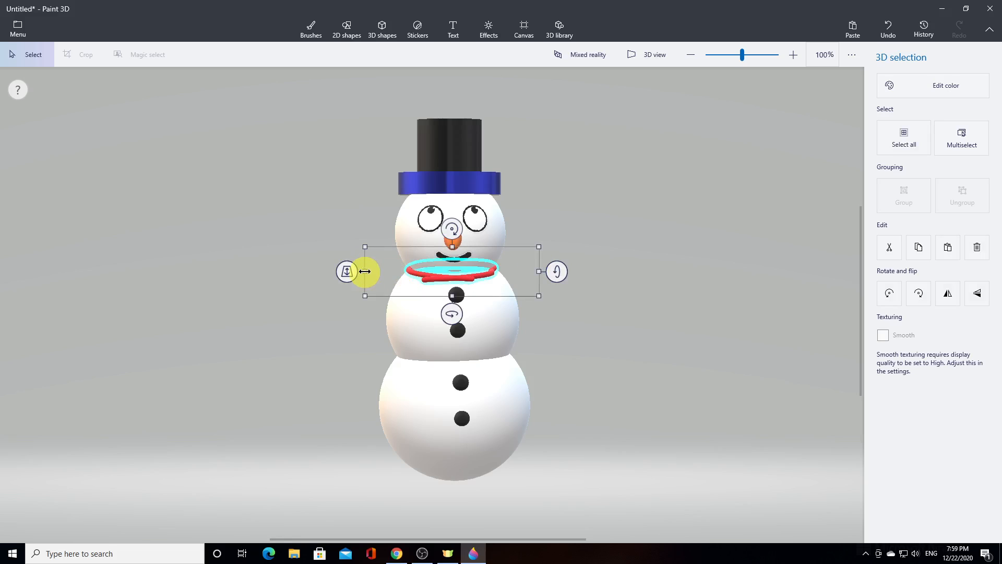
pyautogui.moveTo(358, 271); pyautogui.dragTo(361, 269)
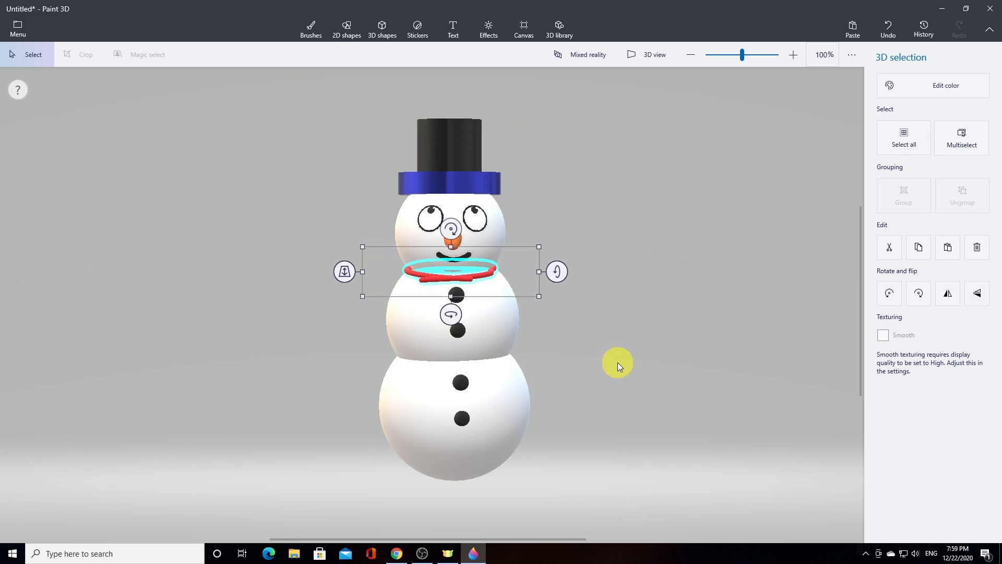
pyautogui.click(452, 238)
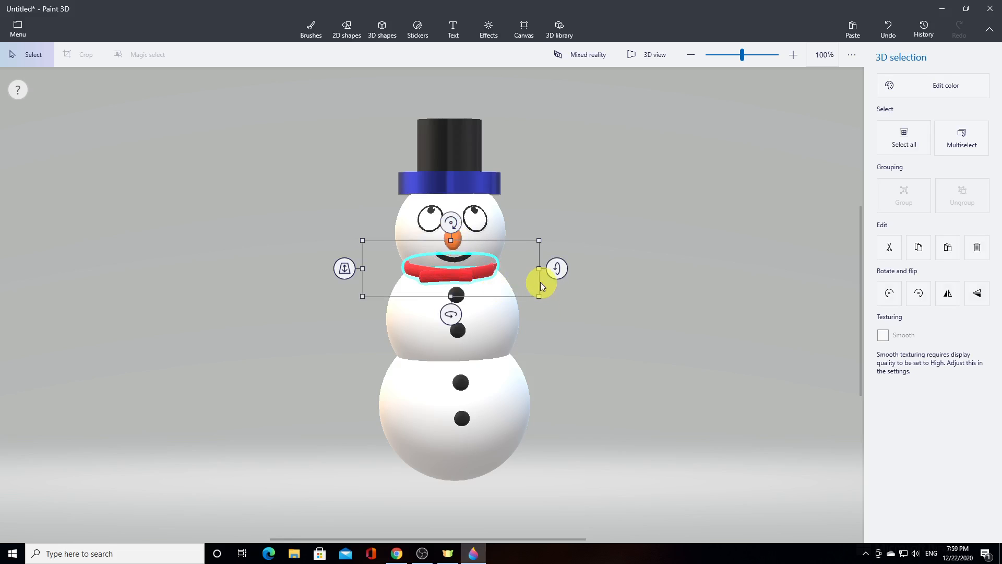
pyautogui.moveTo(540, 268); pyautogui.dragTo(547, 267)
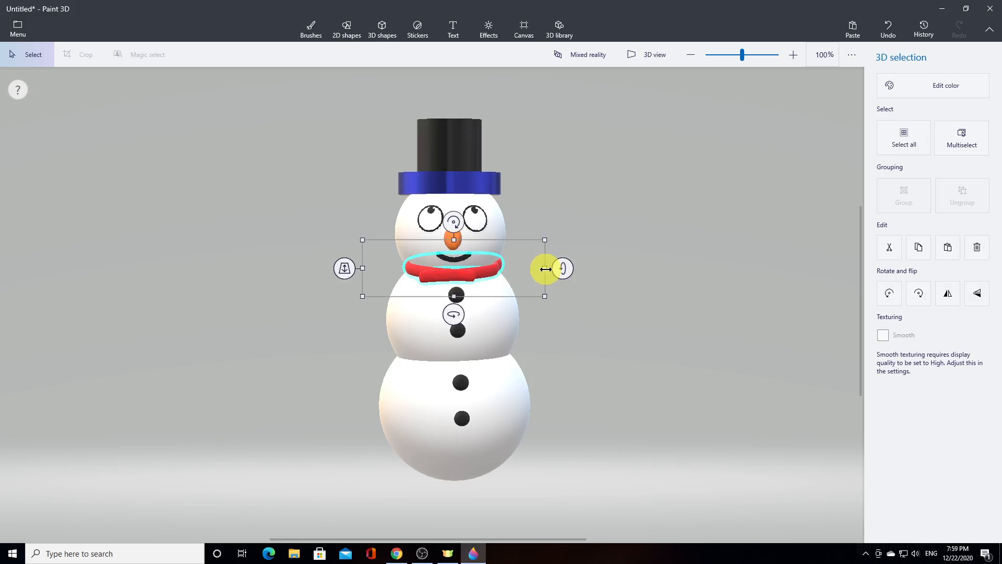
# Stretch the red scarf slightly wider, and extend its rear end in 3D view so it wraps around the back of the neck
pyautogui.moveTo(359, 268); pyautogui.dragTo(358, 269)
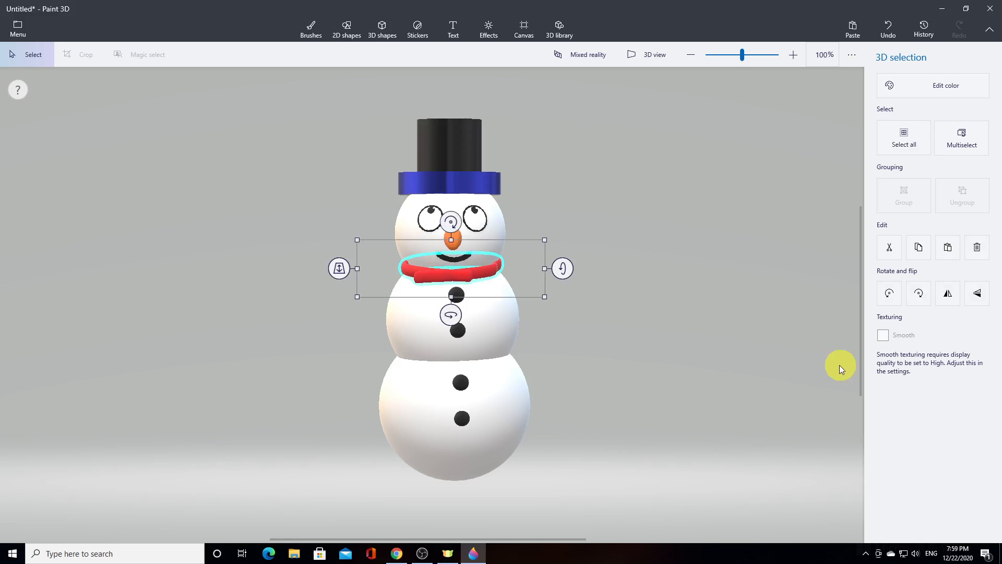
pyautogui.click(731, 343)
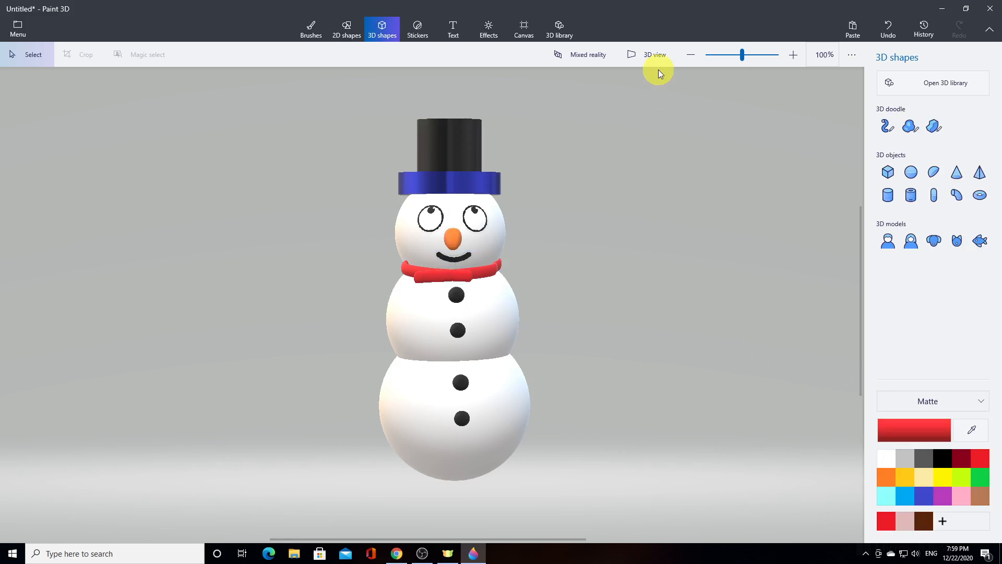
pyautogui.click(647, 56)
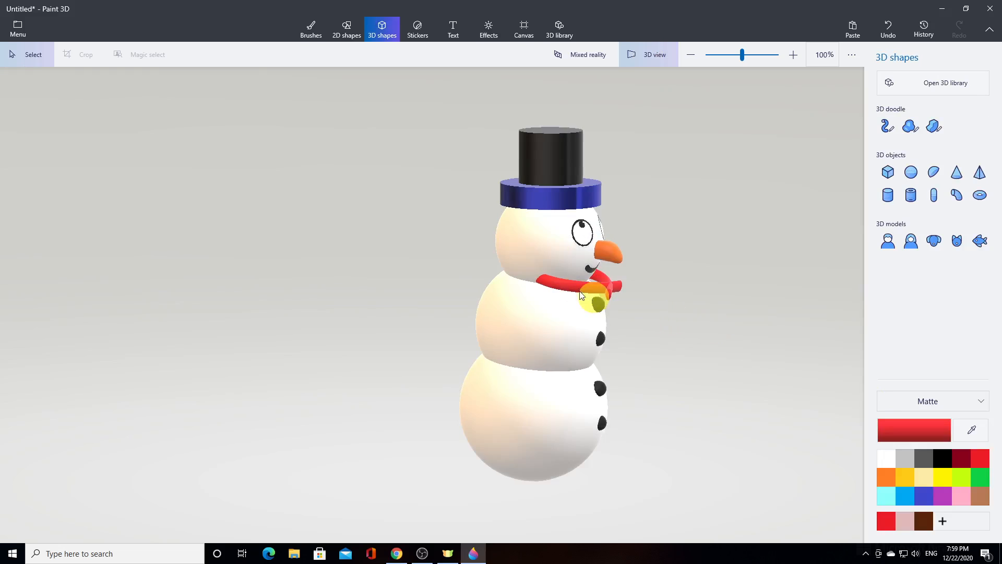
pyautogui.click(581, 288)
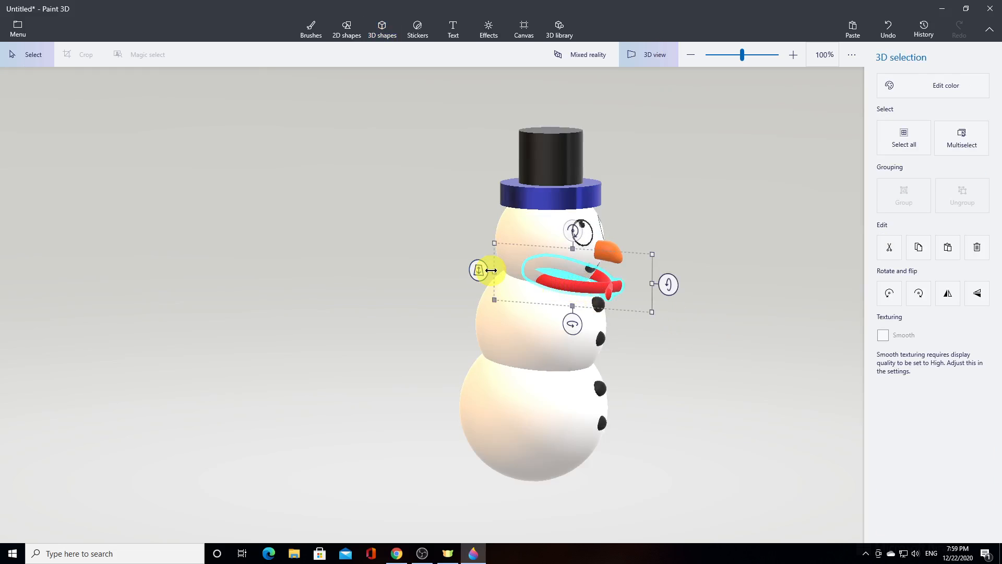
pyautogui.moveTo(491, 270); pyautogui.dragTo(464, 261)
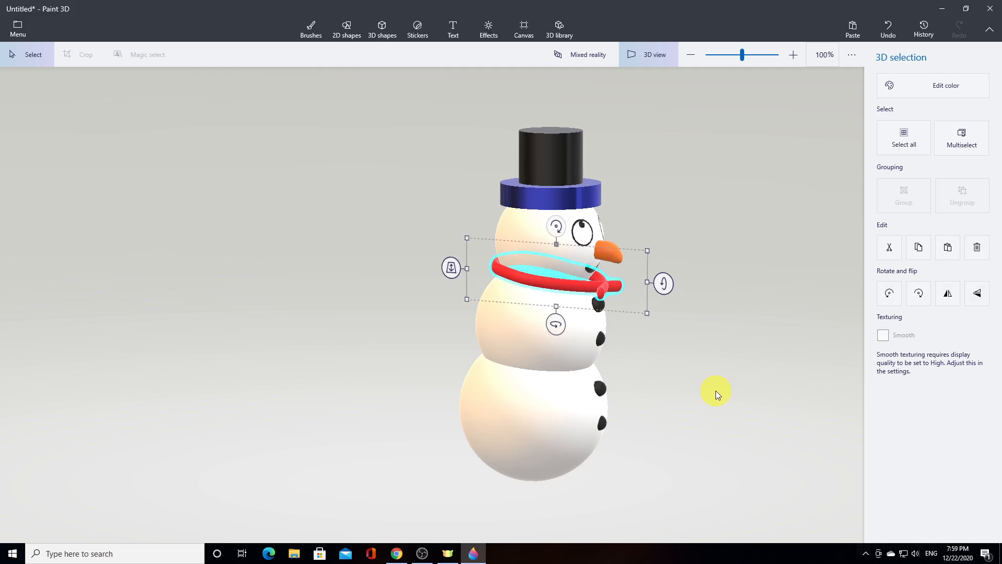
pyautogui.click(719, 402)
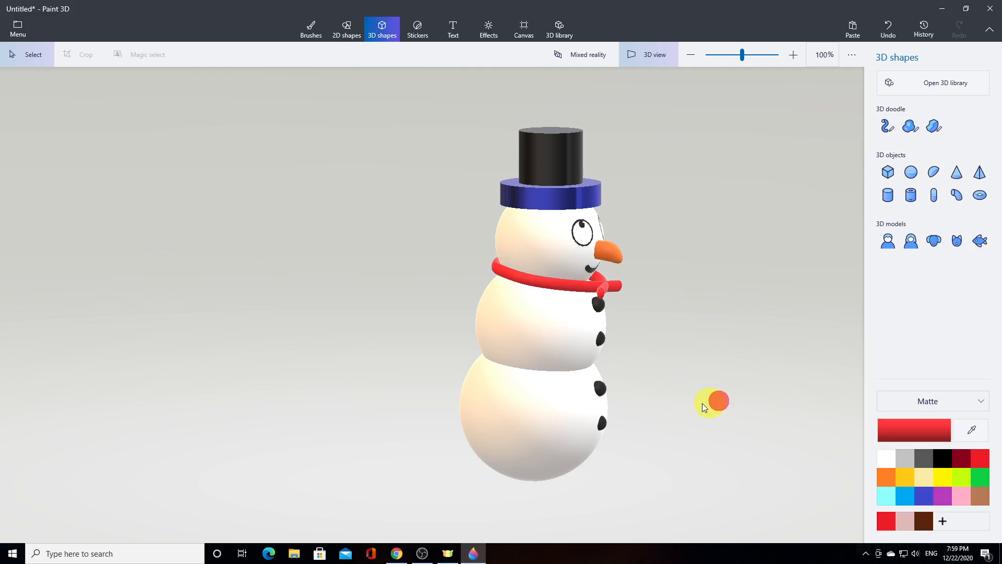
# Shift the scarf sideways to center it on the neck and check its fit from the front and back in 3D view
pyautogui.moveTo(635, 401); pyautogui.dragTo(575, 380, button='right')
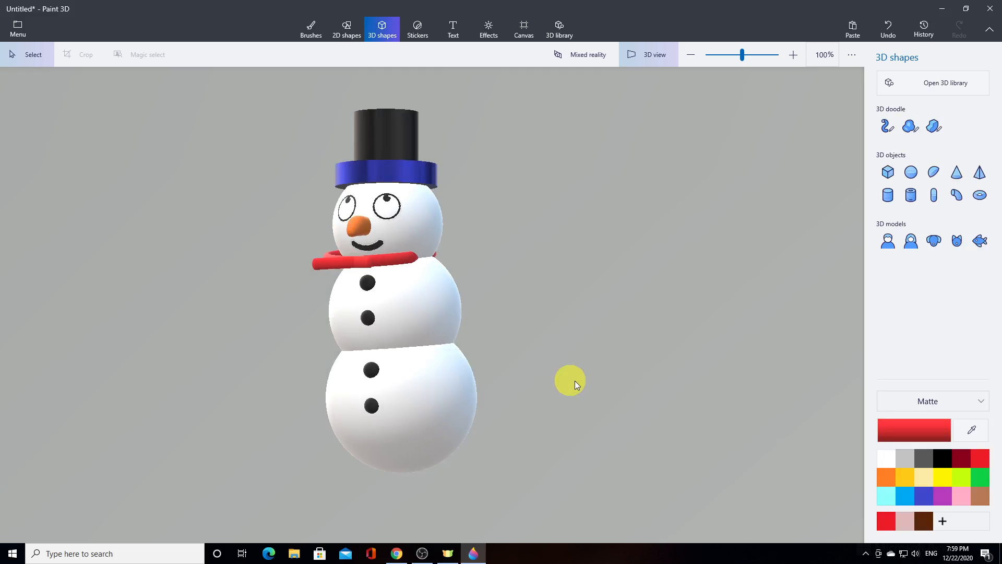
pyautogui.click(432, 262)
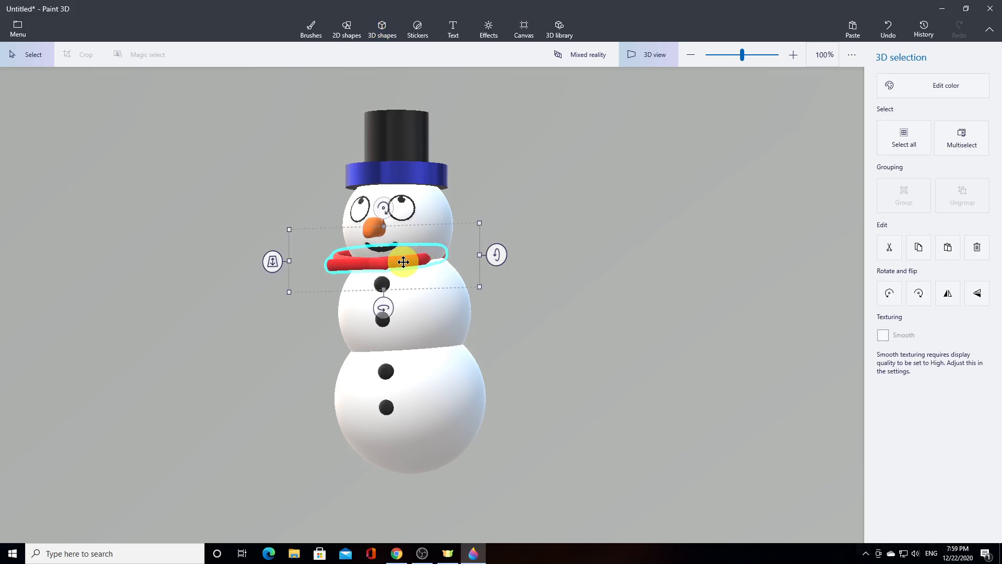
pyautogui.moveTo(402, 261); pyautogui.dragTo(414, 264)
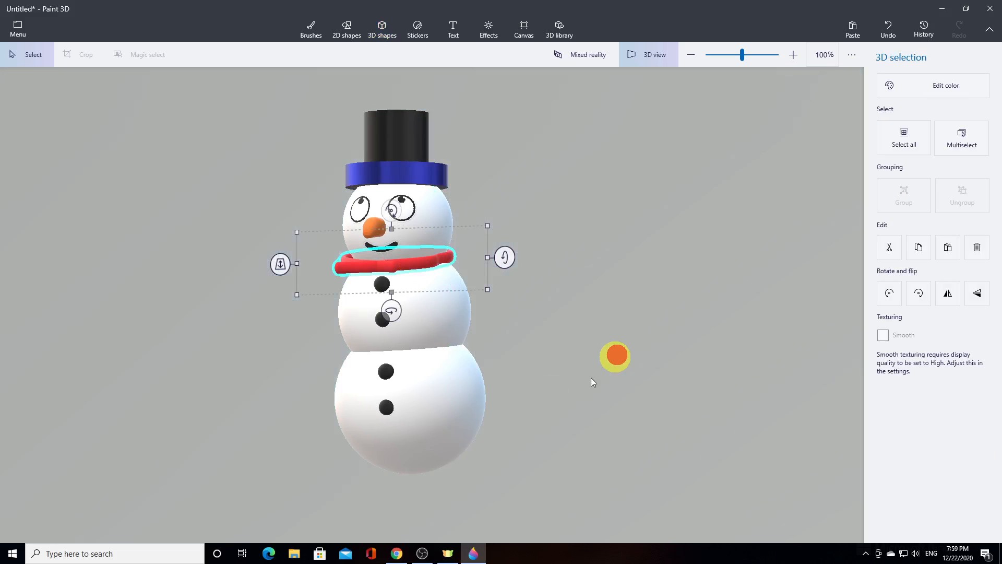
pyautogui.moveTo(512, 397); pyautogui.dragTo(299, 366)
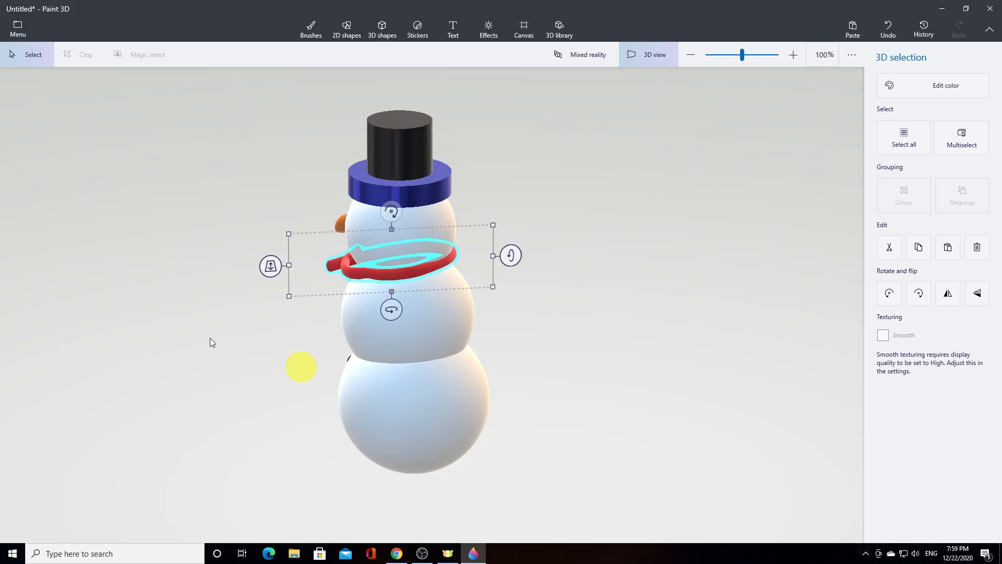
pyautogui.moveTo(210, 338); pyautogui.dragTo(650, 350)
pyautogui.click(650, 56)
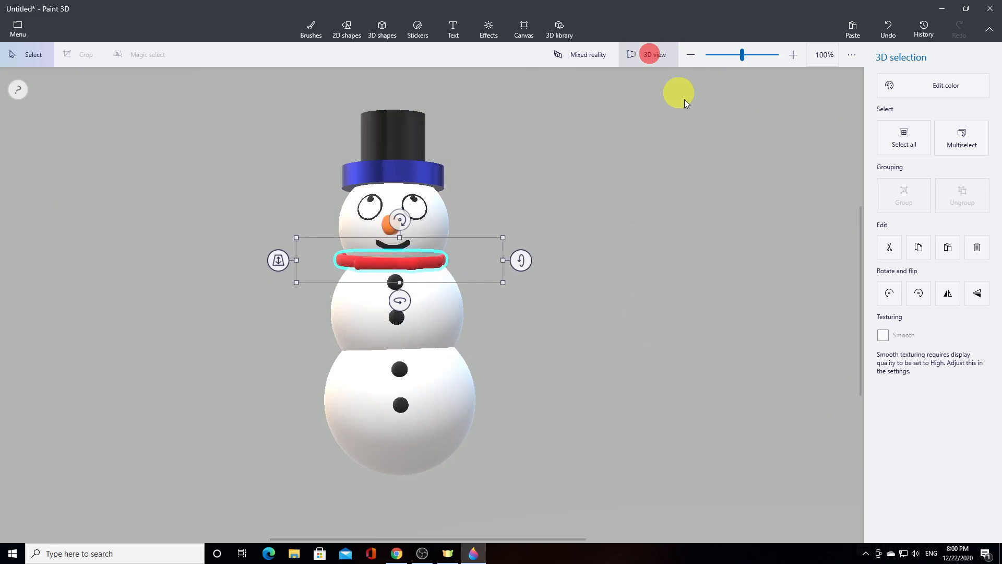
pyautogui.click(745, 300)
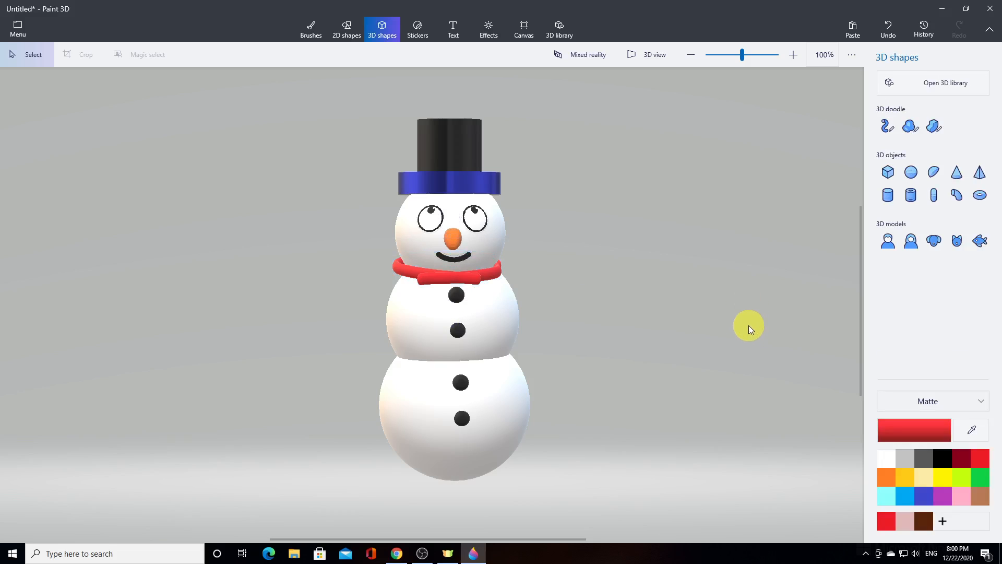
# Draw a curved dark red arm with the 10 px tube brush in the empty space beside the snowman
pyautogui.click(890, 126)
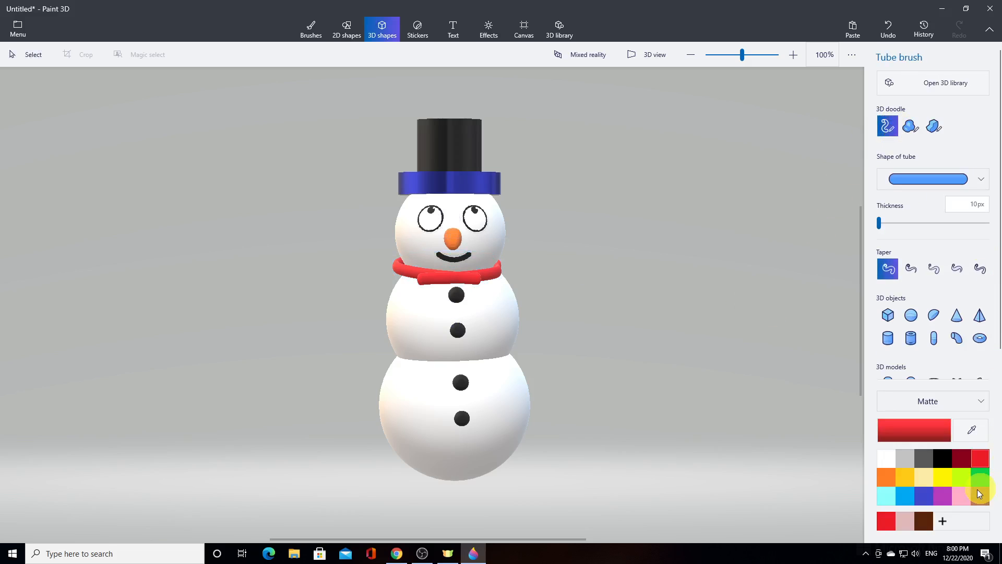
pyautogui.click(963, 459)
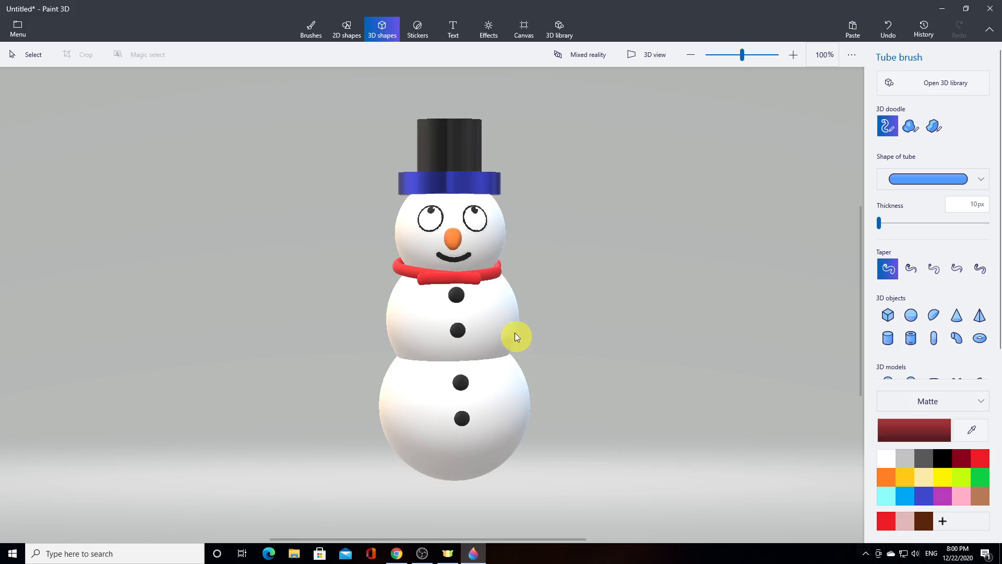
pyautogui.moveTo(569, 308)
pyautogui.mouseDown()
pyautogui.moveTo(617, 287)
pyautogui.moveTo(655, 252)
pyautogui.mouseUp()
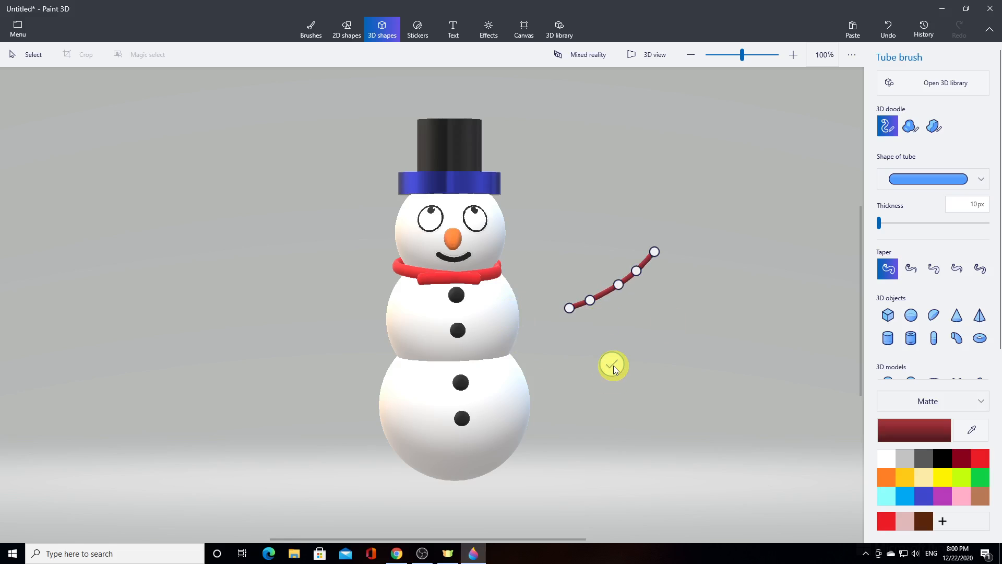
pyautogui.click(637, 308)
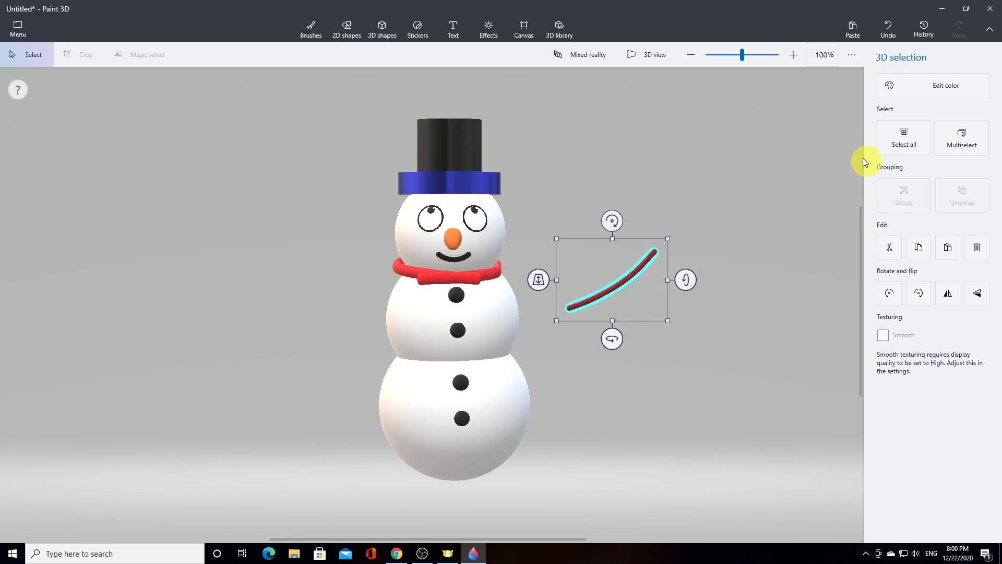
# Add a short dark red tube twig pointing upward from the outer part of the arm
pyautogui.click(382, 29)
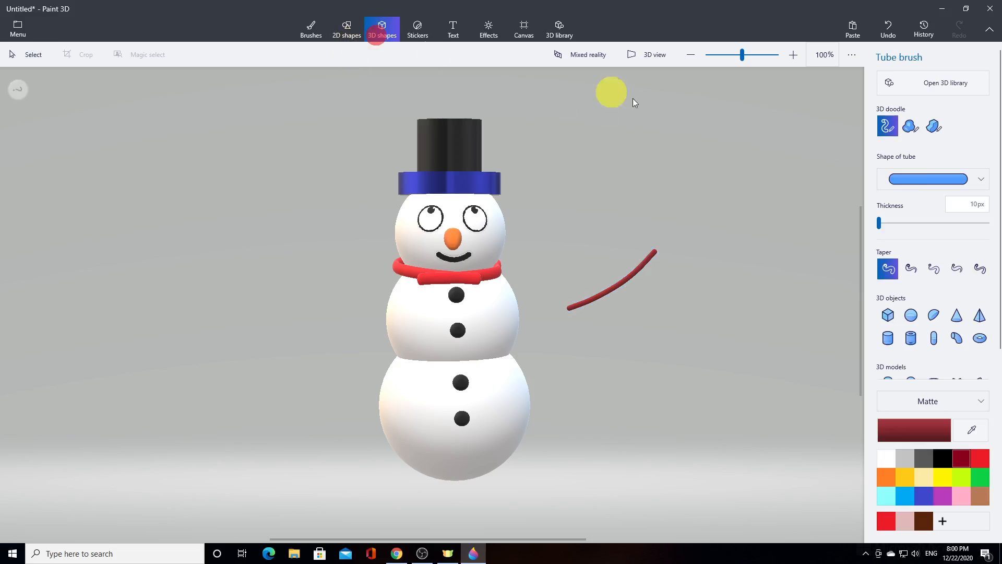
pyautogui.click(631, 269)
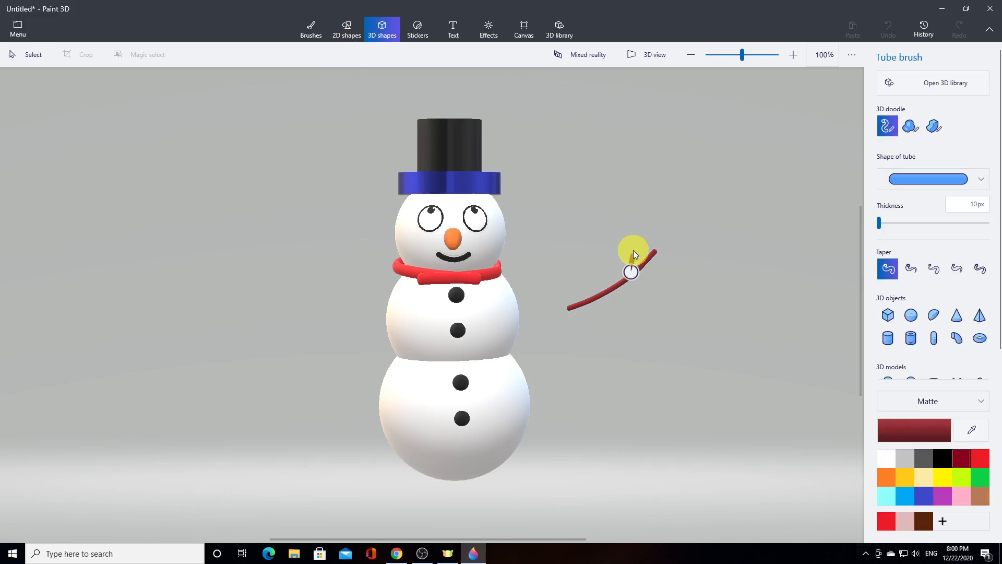
pyautogui.click(634, 245)
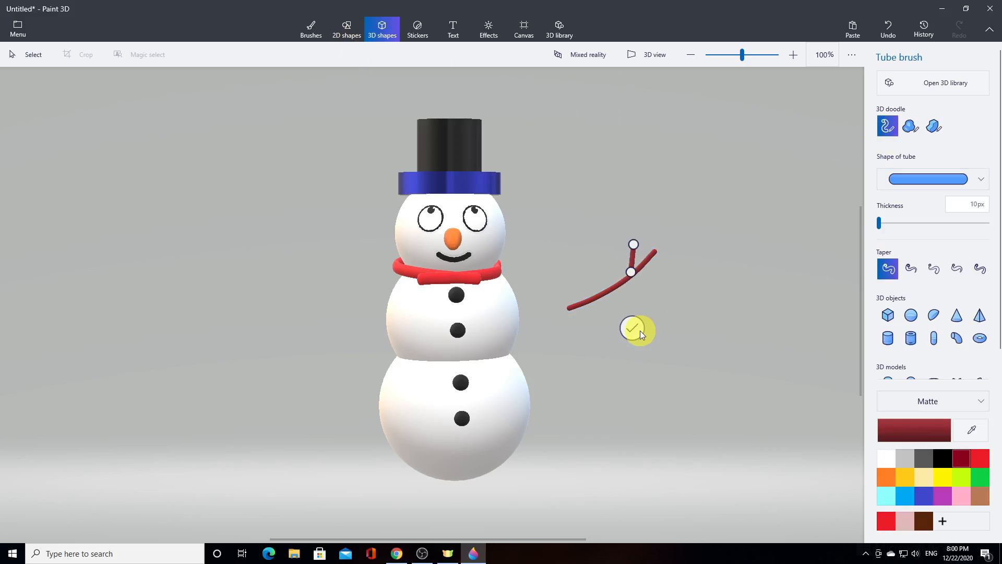
pyautogui.click(632, 328)
pyautogui.click(703, 314)
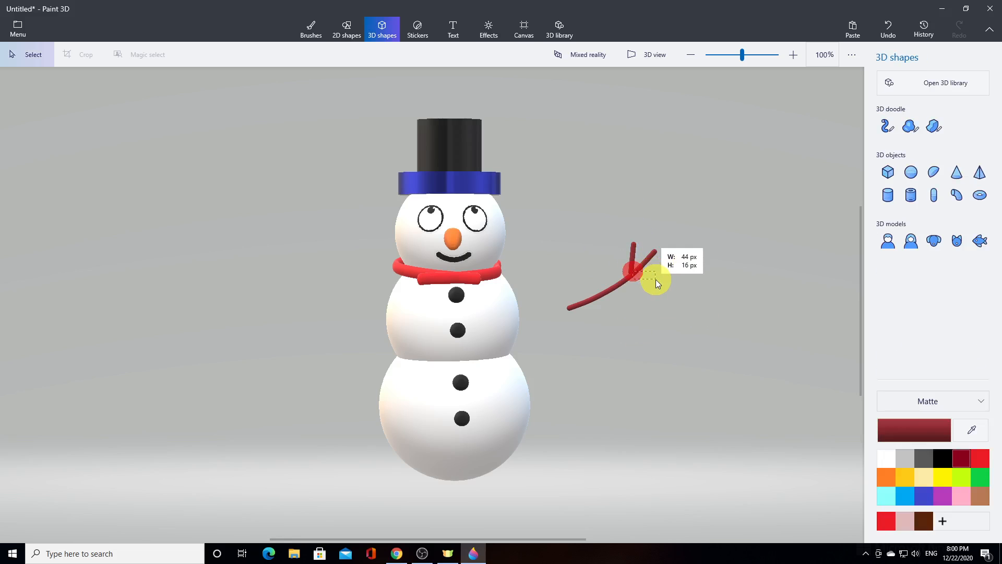
# Add a second short twig pointing outward from the same fork and group the three tubes into one arm
pyautogui.click(886, 126)
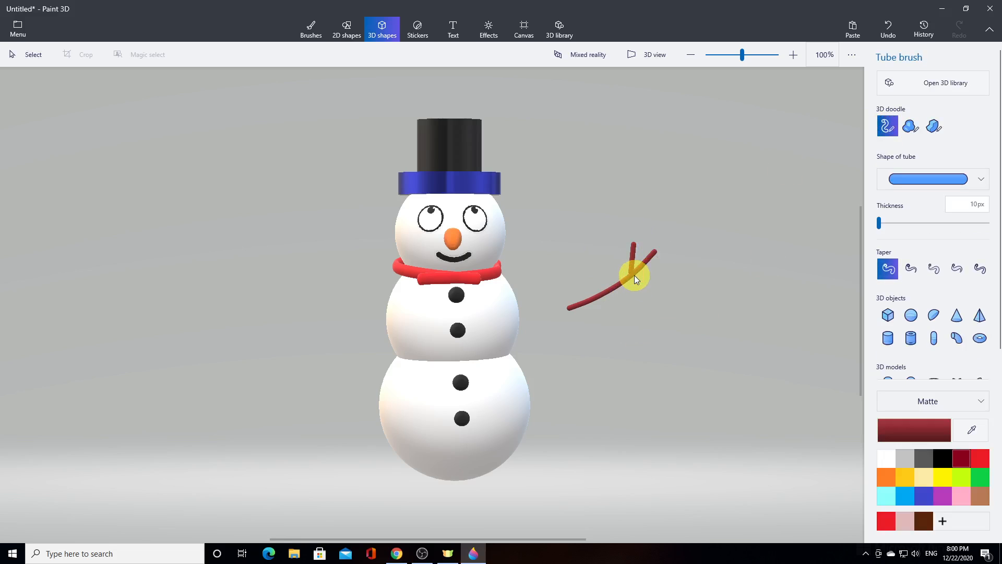
pyautogui.moveTo(634, 274); pyautogui.dragTo(648, 276)
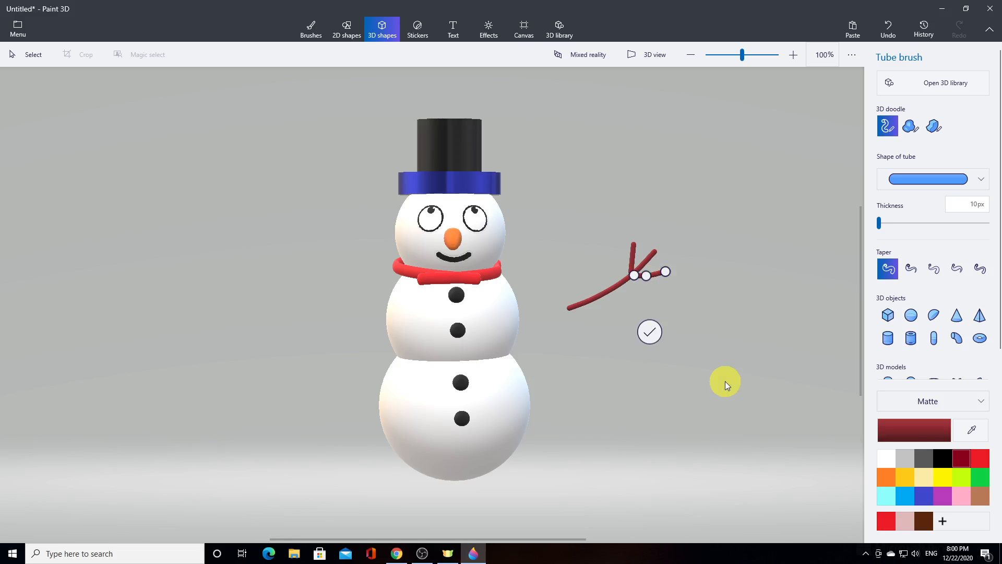
pyautogui.click(655, 332)
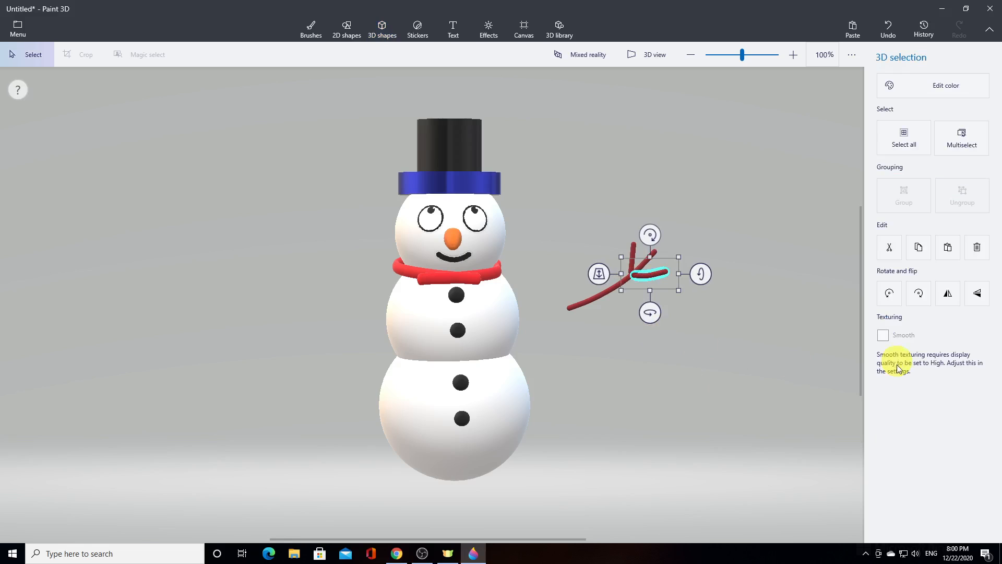
pyautogui.moveTo(548, 203); pyautogui.dragTo(705, 349)
pyautogui.click(906, 203)
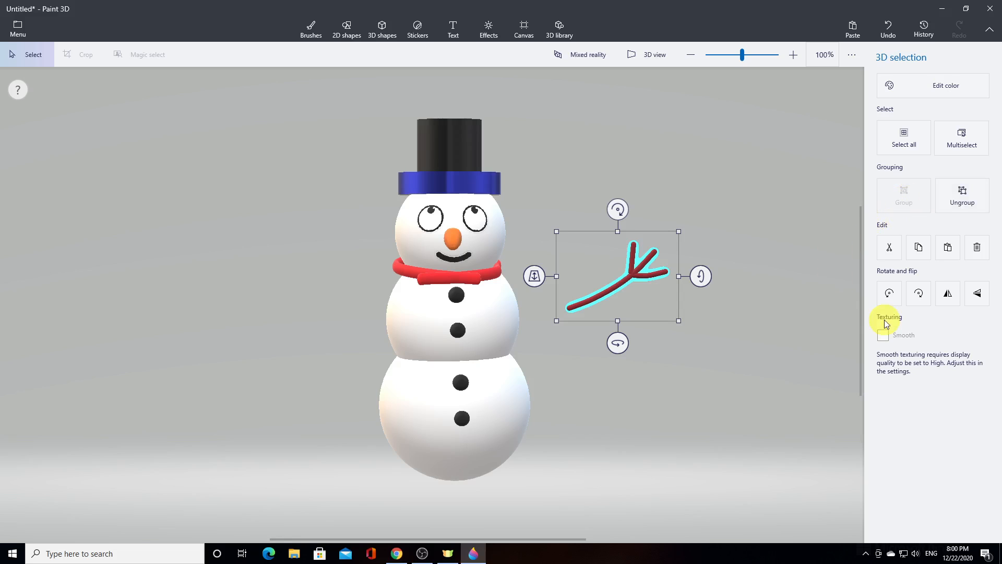
# Duplicate the grouped arm and flip the copy horizontally so that it mirrors the original
pyautogui.click(919, 254)
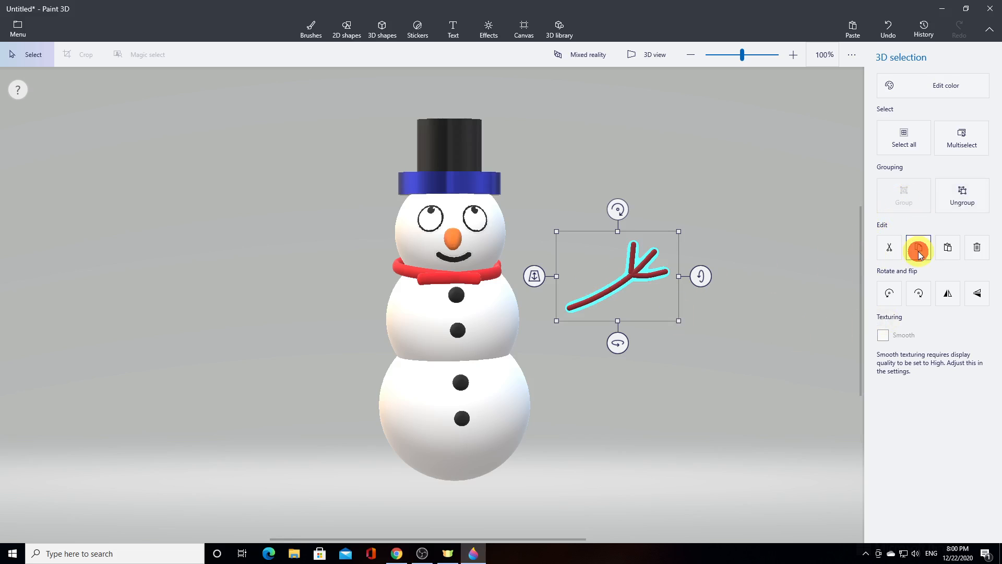
pyautogui.click(949, 249)
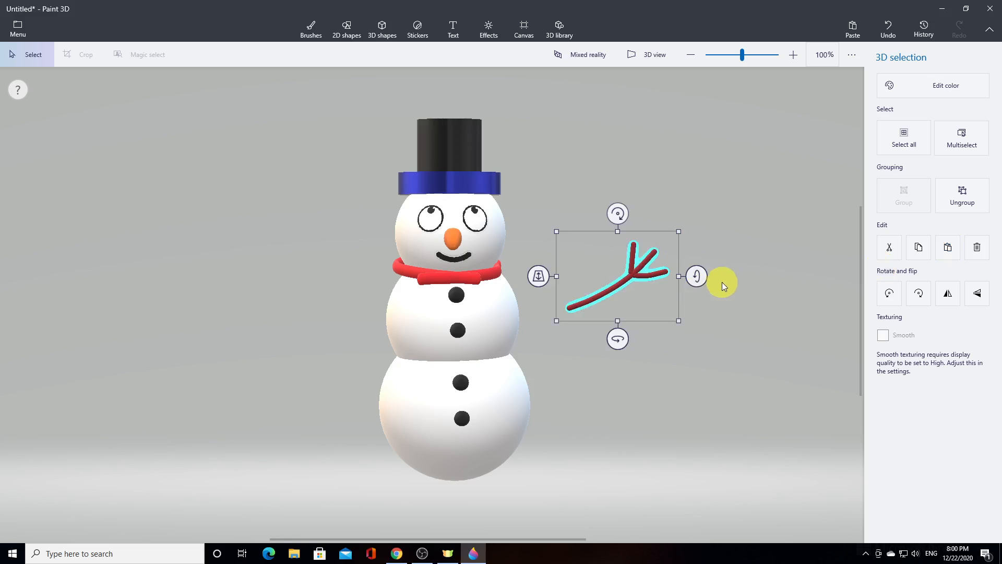
pyautogui.click(978, 295)
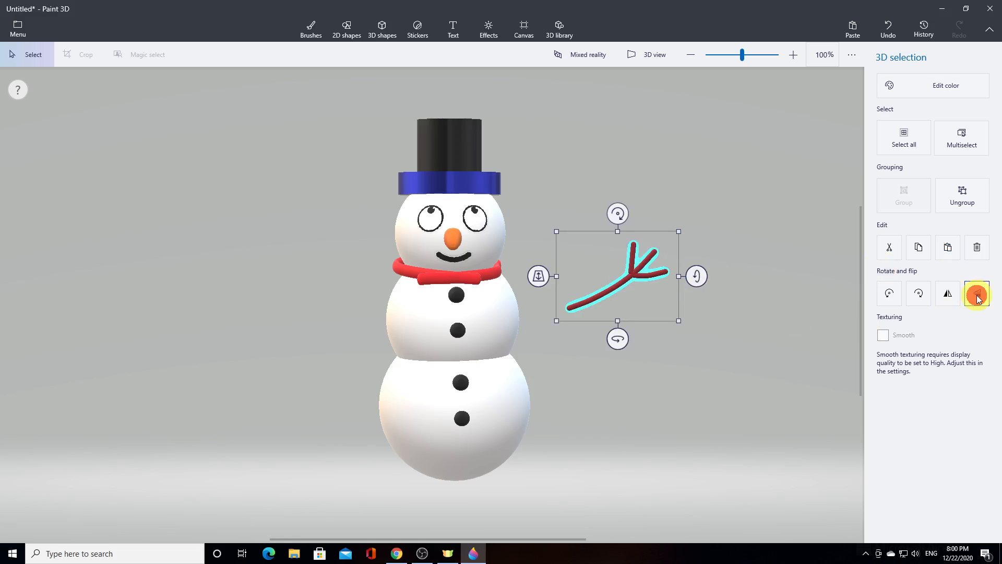
pyautogui.click(948, 294)
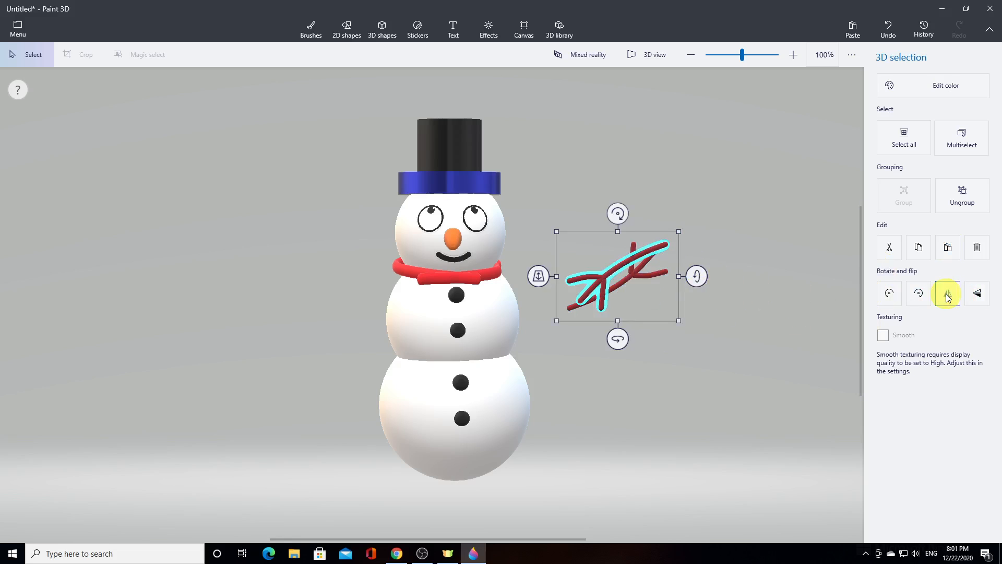
pyautogui.click(977, 293)
# Move the mirrored arm to the snowman's opposite side and adjust its depth so its inner end sinks into the middle ball
pyautogui.moveTo(649, 299); pyautogui.dragTo(360, 299)
pyautogui.moveTo(254, 277); pyautogui.dragTo(337, 319)
pyautogui.moveTo(336, 320); pyautogui.dragTo(389, 307)
pyautogui.moveTo(274, 288); pyautogui.dragTo(343, 269)
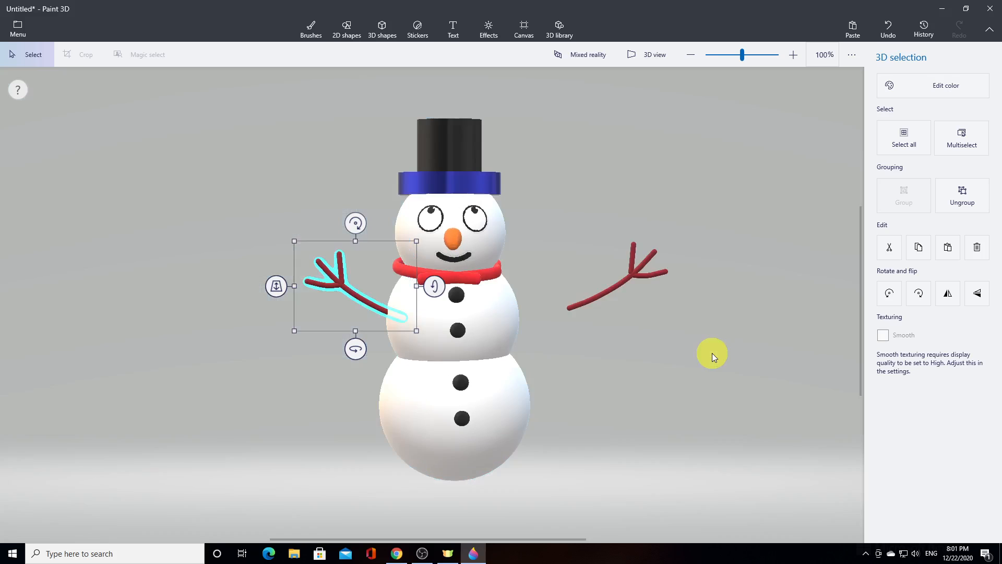
# Move the original arm against the middle ball and adjust its depth and position so it joins the body opposite the copy
pyautogui.click(620, 286)
pyautogui.moveTo(543, 277); pyautogui.dragTo(537, 275)
pyautogui.moveTo(606, 299); pyautogui.dragTo(559, 297)
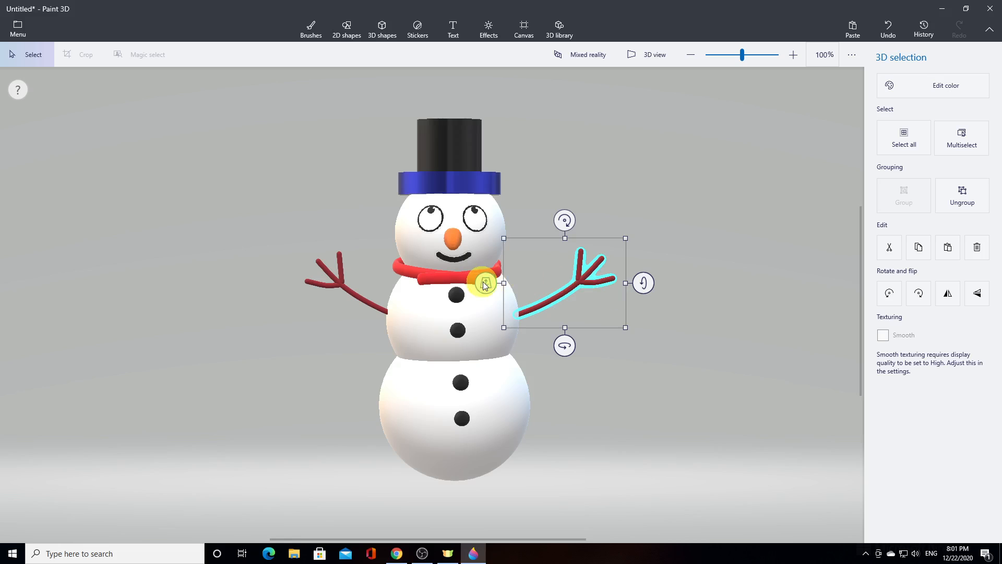
pyautogui.moveTo(484, 288); pyautogui.dragTo(459, 334)
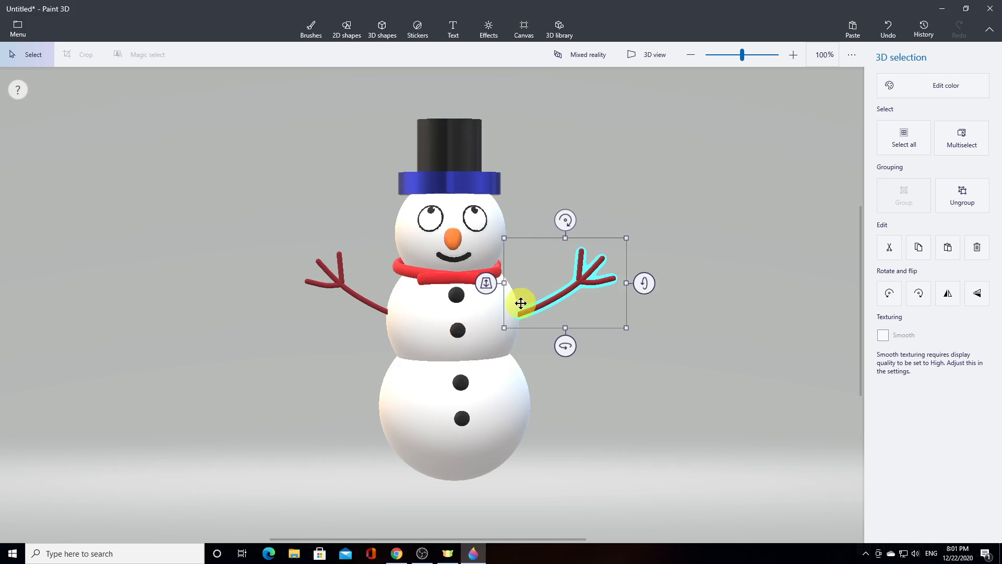
pyautogui.moveTo(556, 300); pyautogui.dragTo(554, 300)
pyautogui.click(625, 371)
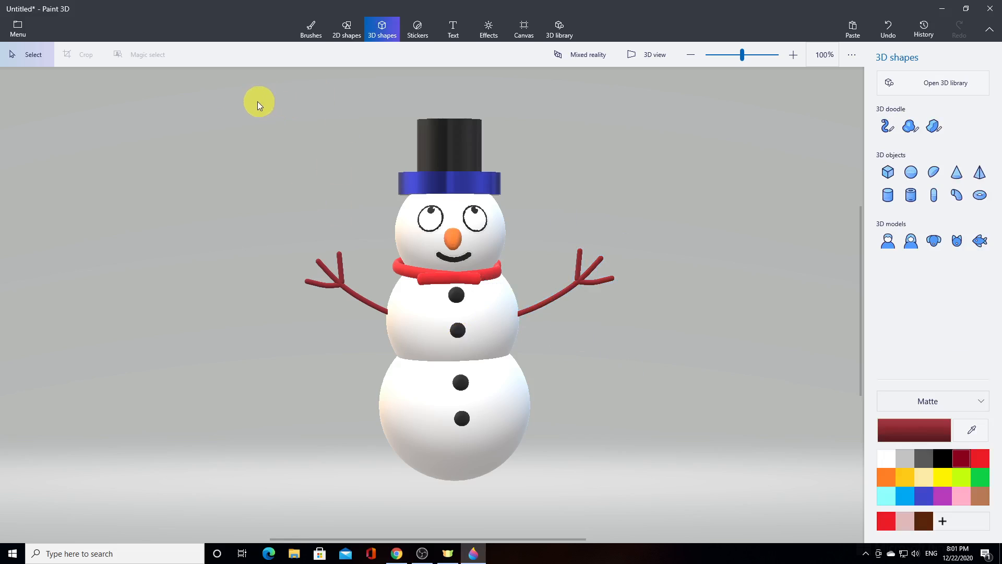
# Select all the snowman's parts, including both arms, and group them into one object
pyautogui.click(36, 58)
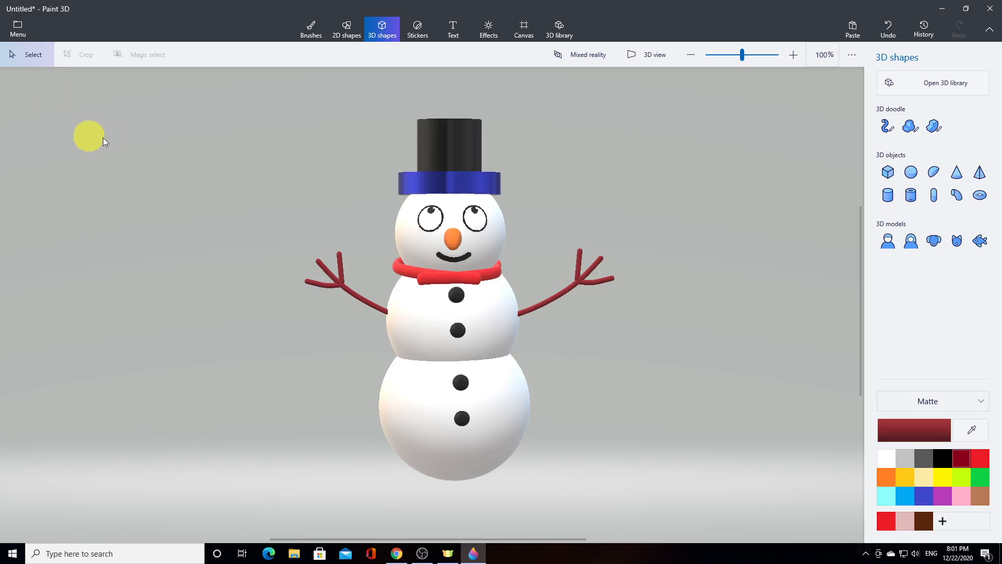
pyautogui.moveTo(267, 99); pyautogui.dragTo(672, 487)
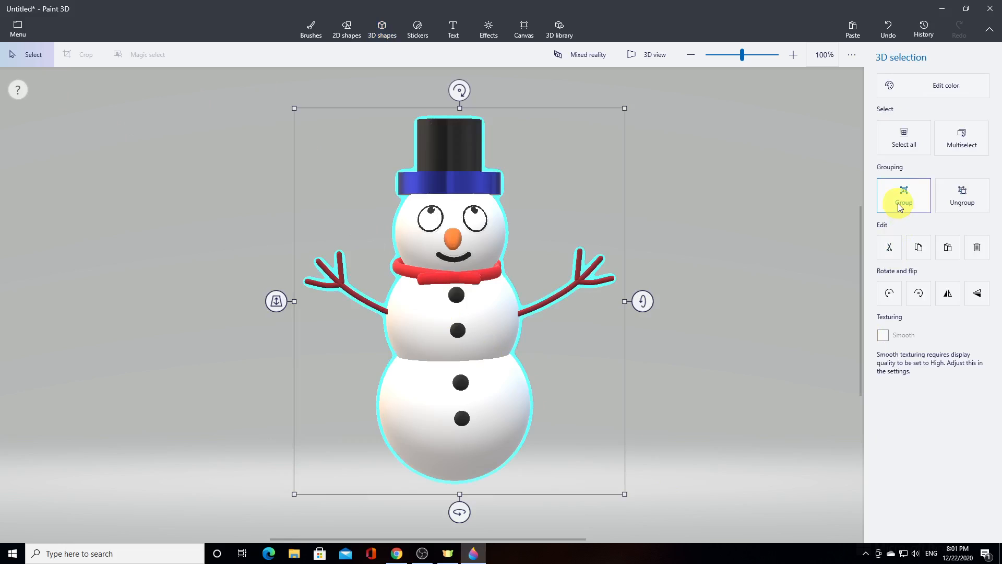
pyautogui.click(899, 206)
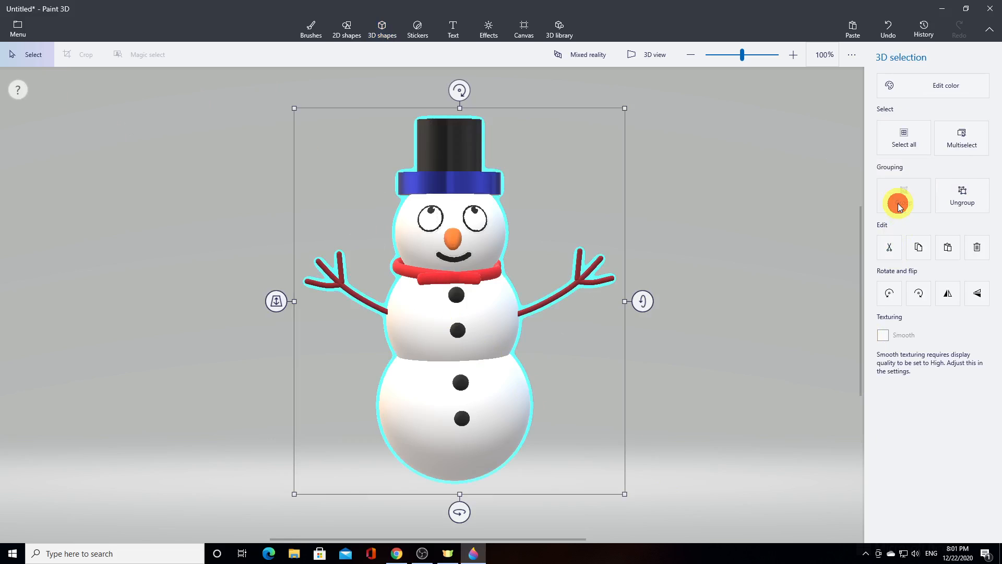
# Deselect the grouped snowman and inspect it from several angles in 3D view
pyautogui.click(708, 328)
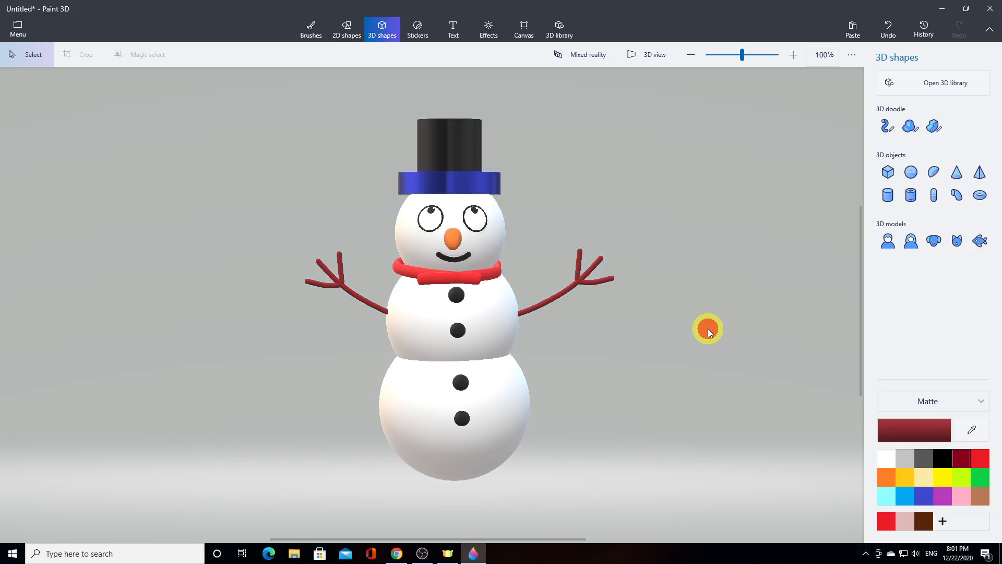
pyautogui.click(639, 55)
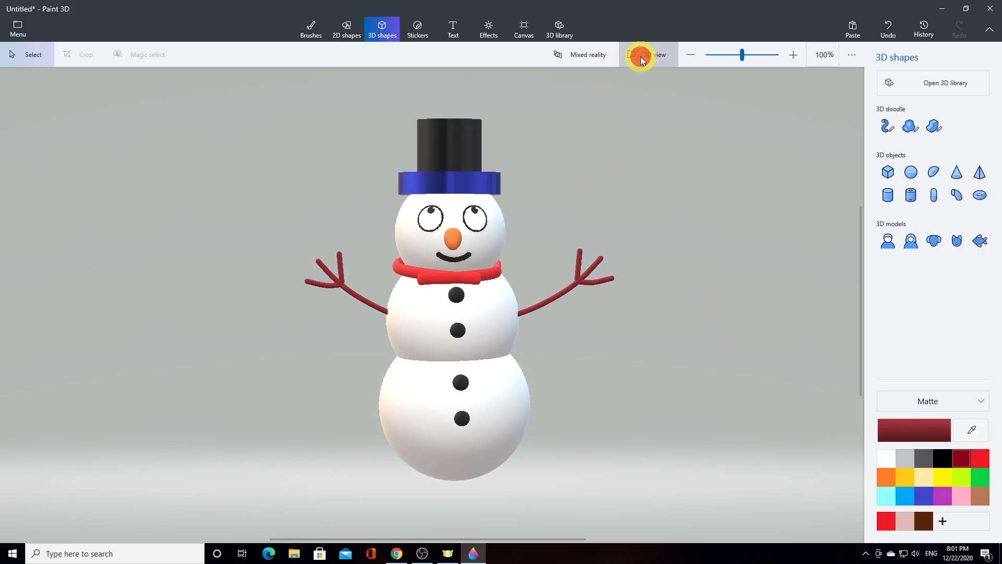
pyautogui.moveTo(685, 350); pyautogui.dragTo(317, 406)
pyautogui.moveTo(316, 406); pyautogui.dragTo(558, 333, button='right')
pyautogui.moveTo(559, 336); pyautogui.dragTo(666, 365)
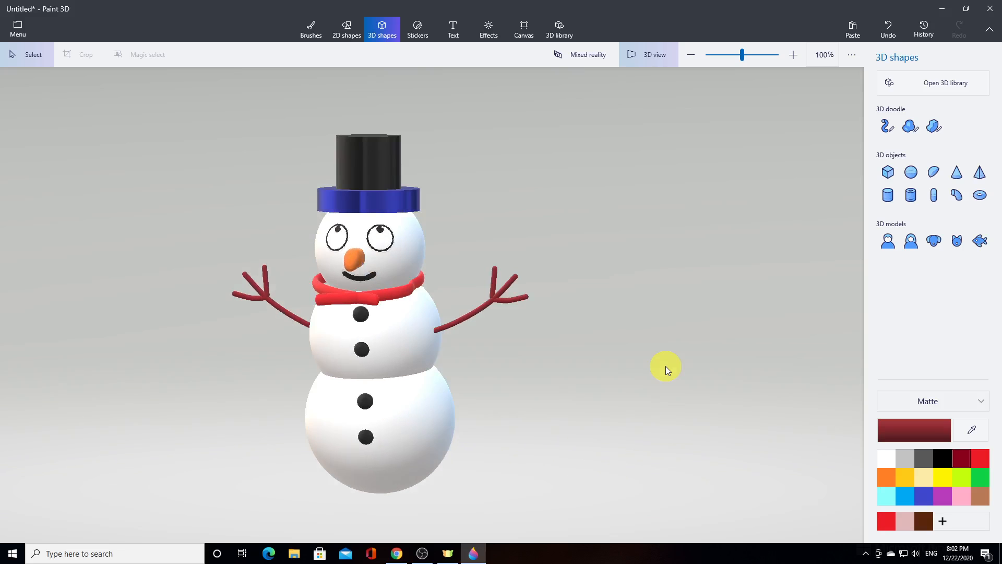
pyautogui.click(651, 56)
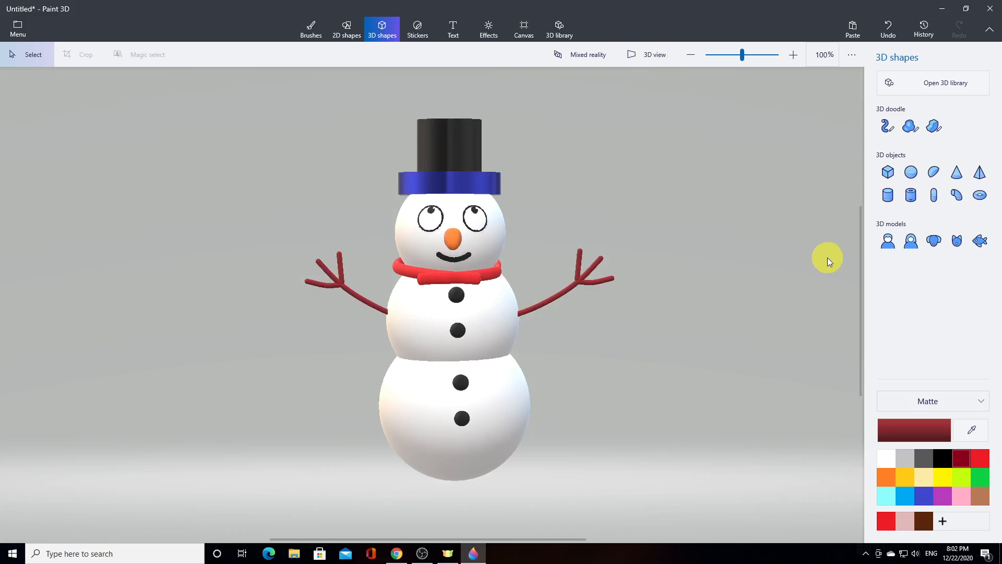
# Draw an irregular dark grey base as a Soft edge 3D doodle and tilt it nearly flat under the snowman's bottom ball
pyautogui.click(913, 126)
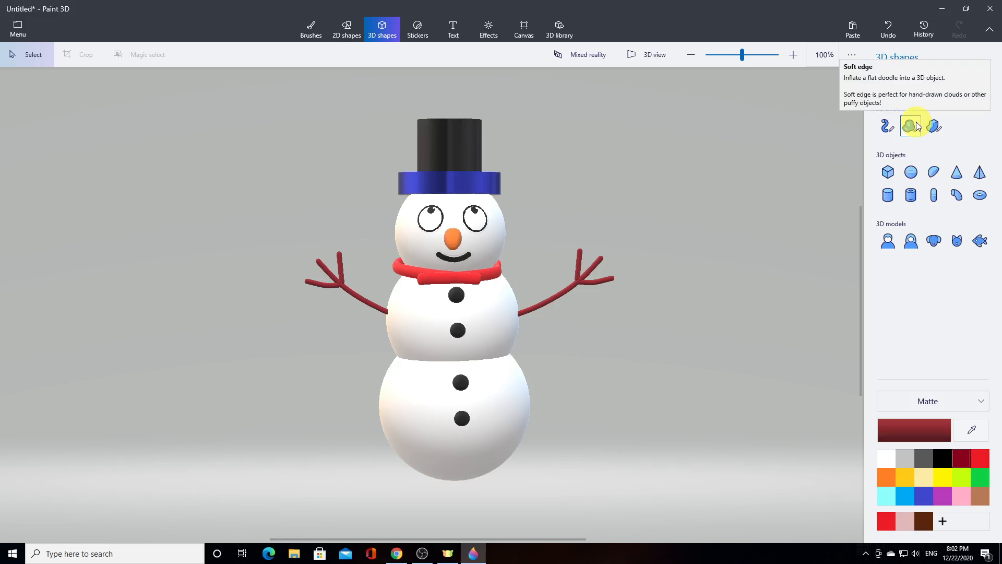
pyautogui.click(917, 125)
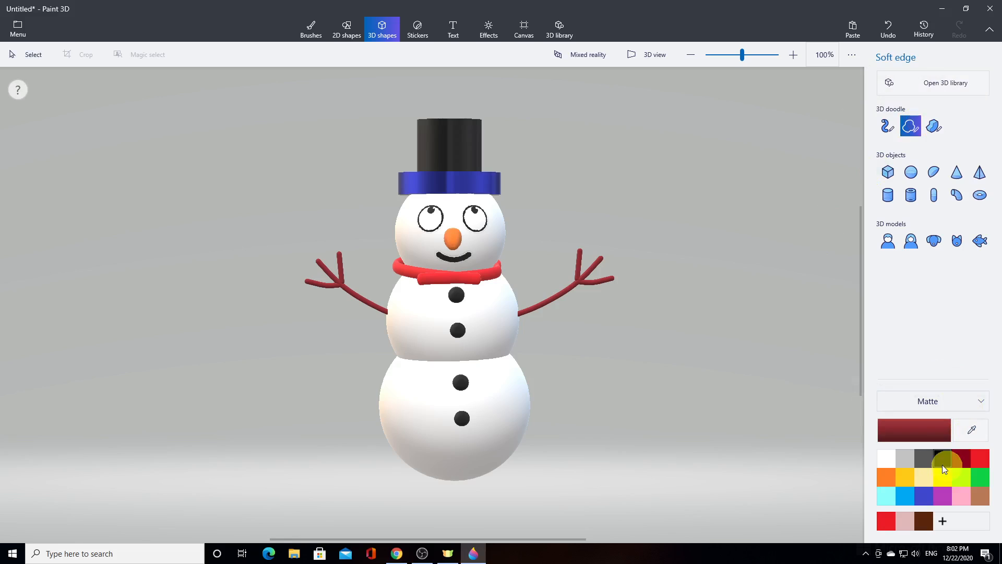
pyautogui.click(924, 459)
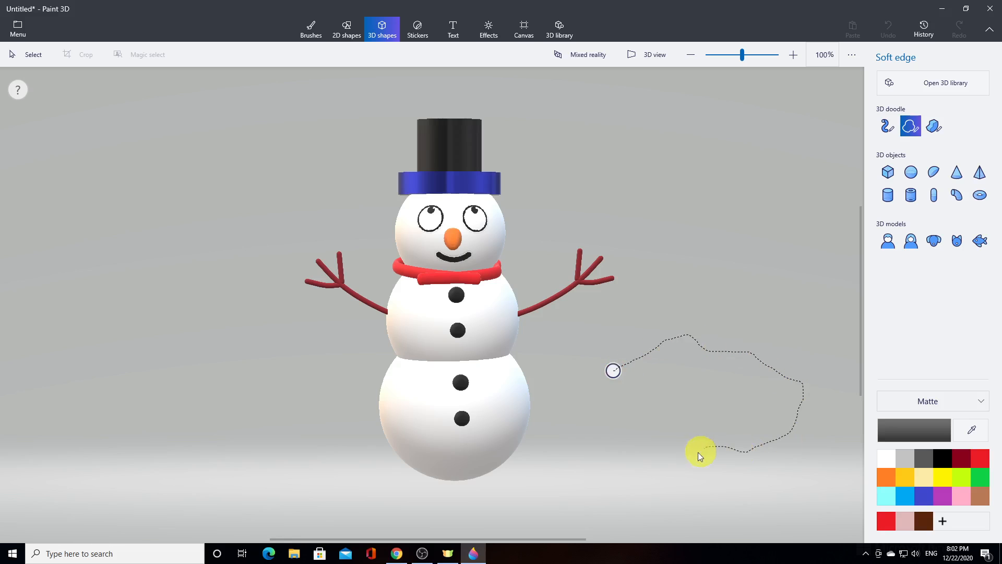
pyautogui.moveTo(612, 372); pyautogui.dragTo(612, 374)
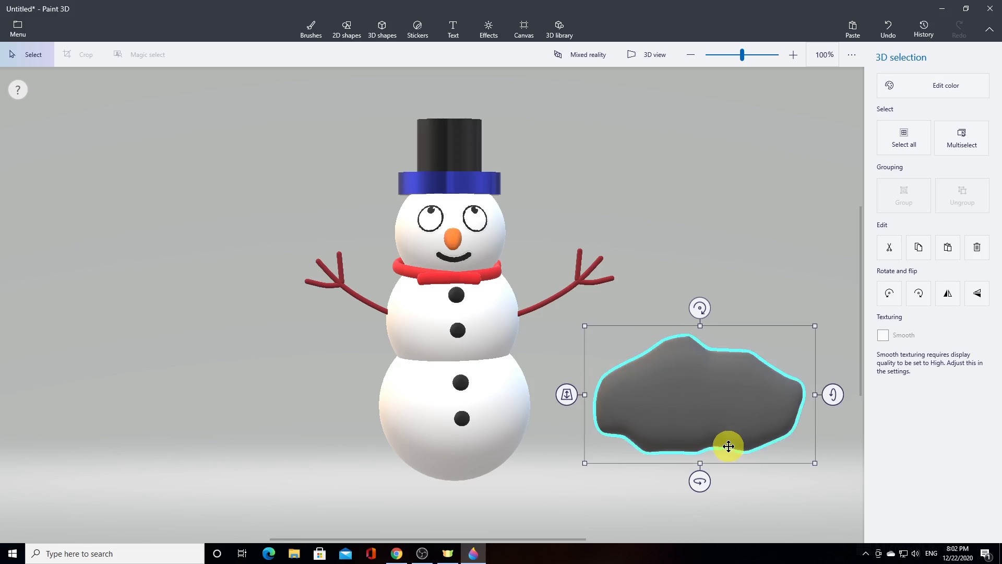
pyautogui.moveTo(833, 395)
pyautogui.mouseDown()
pyautogui.moveTo(832, 421)
pyautogui.moveTo(823, 338)
pyautogui.moveTo(821, 351)
pyautogui.mouseUp()
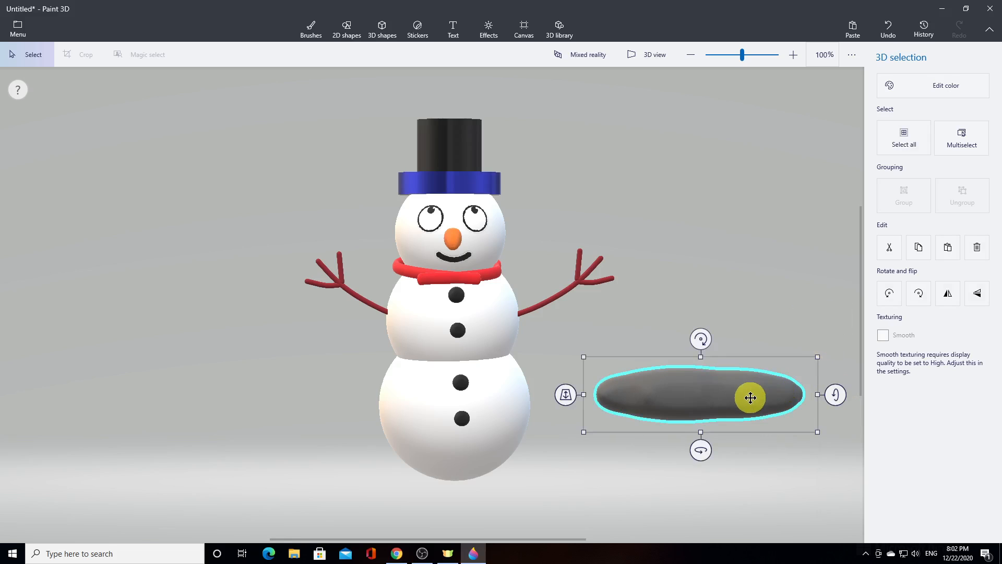
pyautogui.moveTo(749, 397)
pyautogui.mouseDown()
pyautogui.moveTo(514, 486)
pyautogui.moveTo(511, 473)
pyautogui.mouseUp()
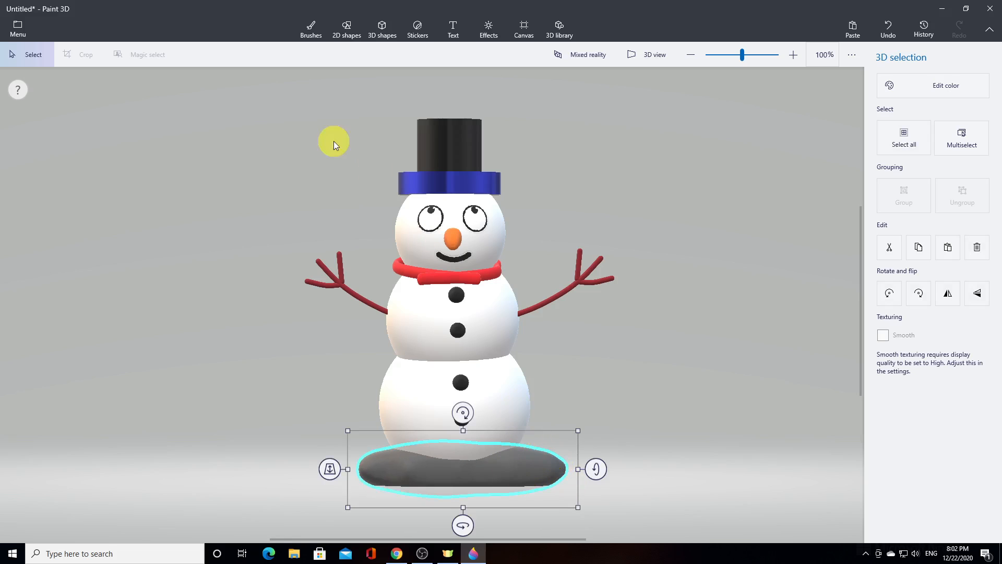
# Group the snowman with the grey base and move the whole group slightly up on the canvas
pyautogui.moveTo(226, 98); pyautogui.dragTo(644, 507)
pyautogui.click(911, 203)
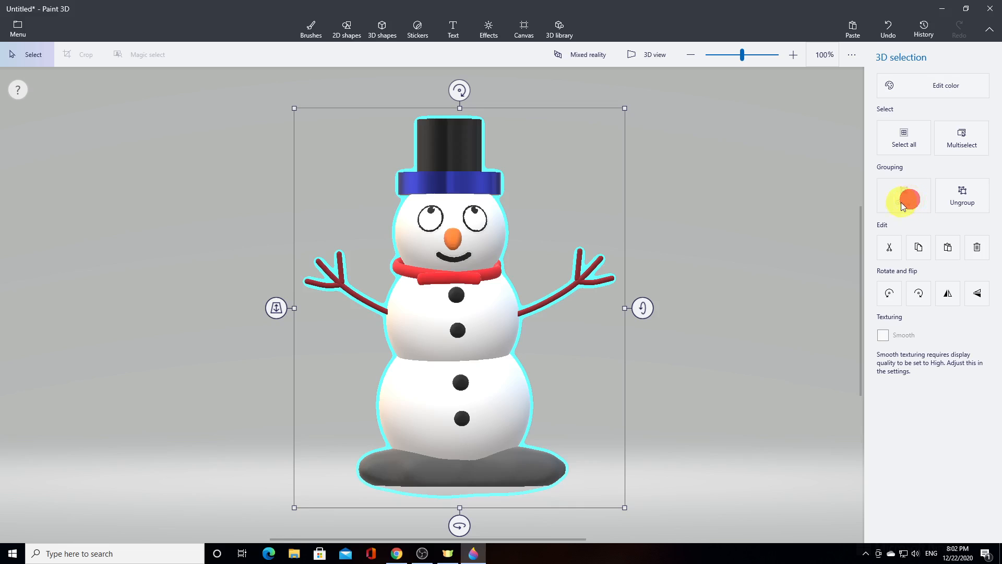
pyautogui.click(558, 363)
pyautogui.moveTo(558, 362); pyautogui.dragTo(559, 350)
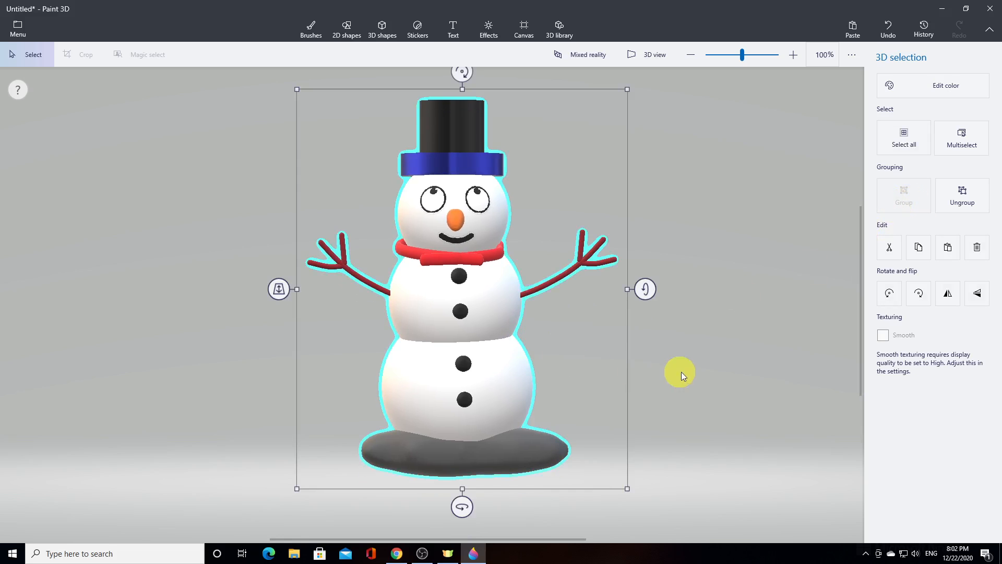
# Examine in 3D view how the grey base sits under the snowman, with everything deselected
pyautogui.click(659, 62)
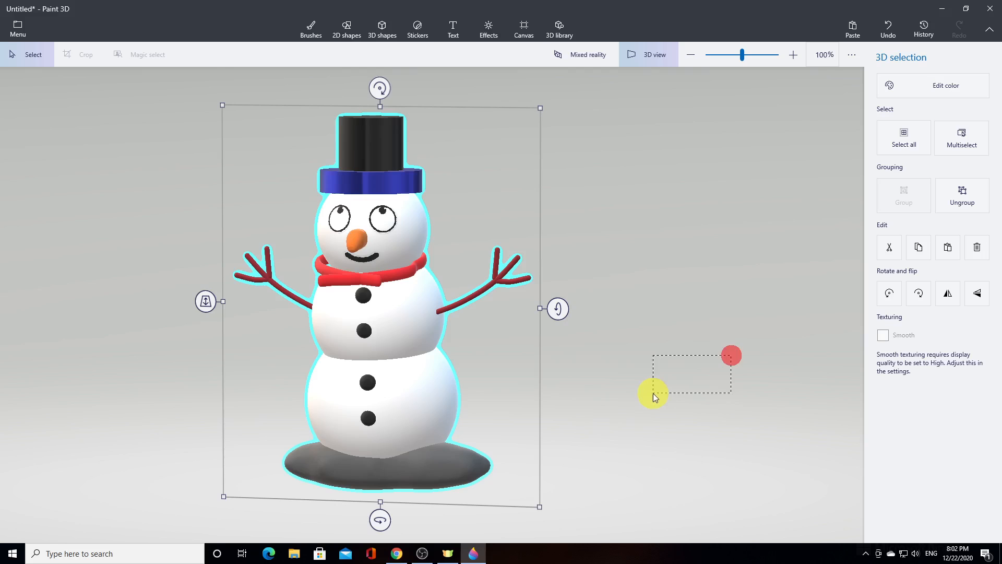
pyautogui.moveTo(653, 393); pyautogui.dragTo(657, 389)
pyautogui.rightClick(659, 389)
pyautogui.click(634, 360)
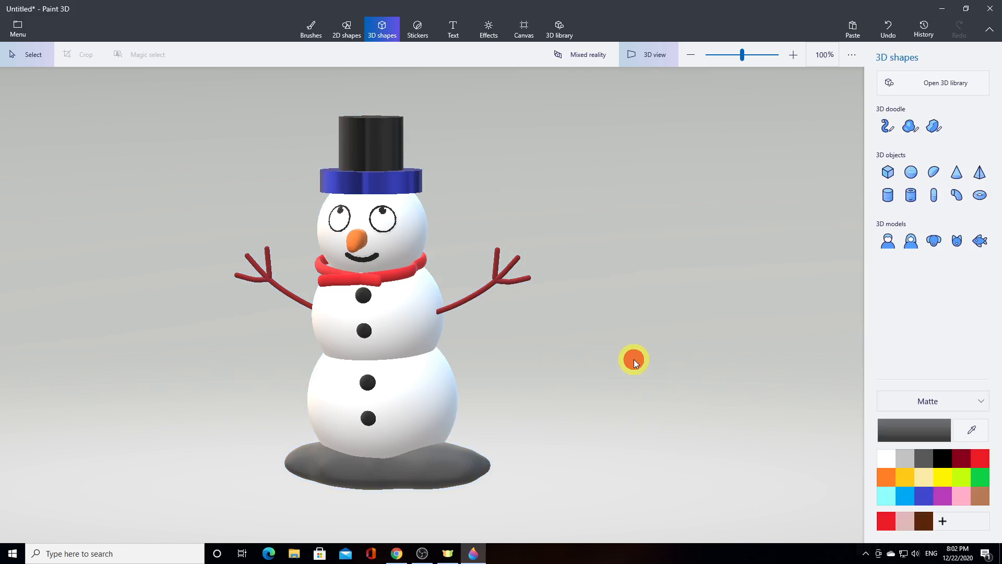
pyautogui.moveTo(670, 355)
pyautogui.mouseDown(button='right')
pyautogui.moveTo(608, 385)
pyautogui.moveTo(389, 381)
pyautogui.moveTo(358, 376)
pyautogui.moveTo(286, 308)
pyautogui.moveTo(318, 324)
pyautogui.moveTo(395, 209)
pyautogui.moveTo(428, 200)
pyautogui.moveTo(615, 391)
pyautogui.moveTo(662, 384)
pyautogui.moveTo(685, 311)
pyautogui.moveTo(683, 346)
pyautogui.mouseUp(button='right')
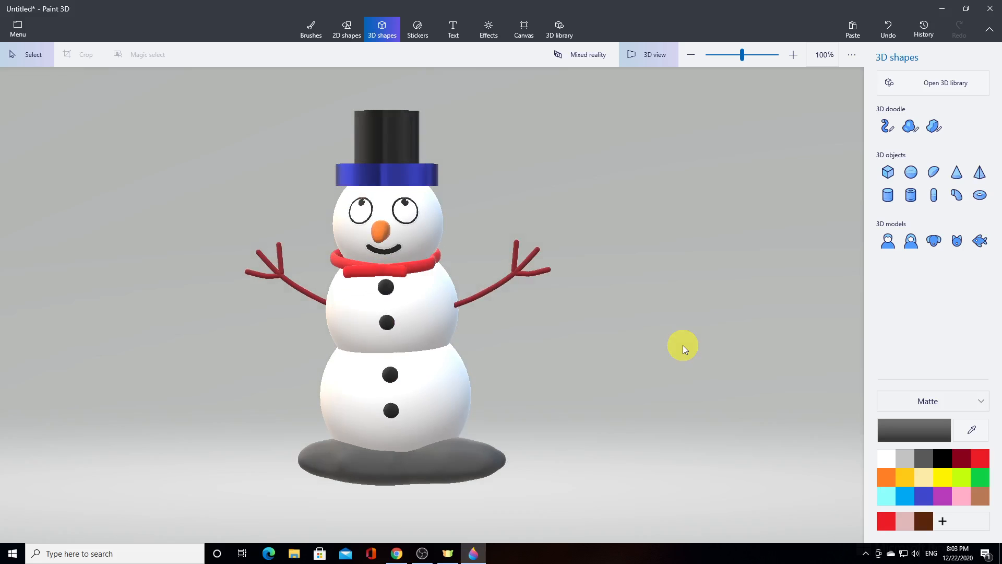
pyautogui.click(663, 55)
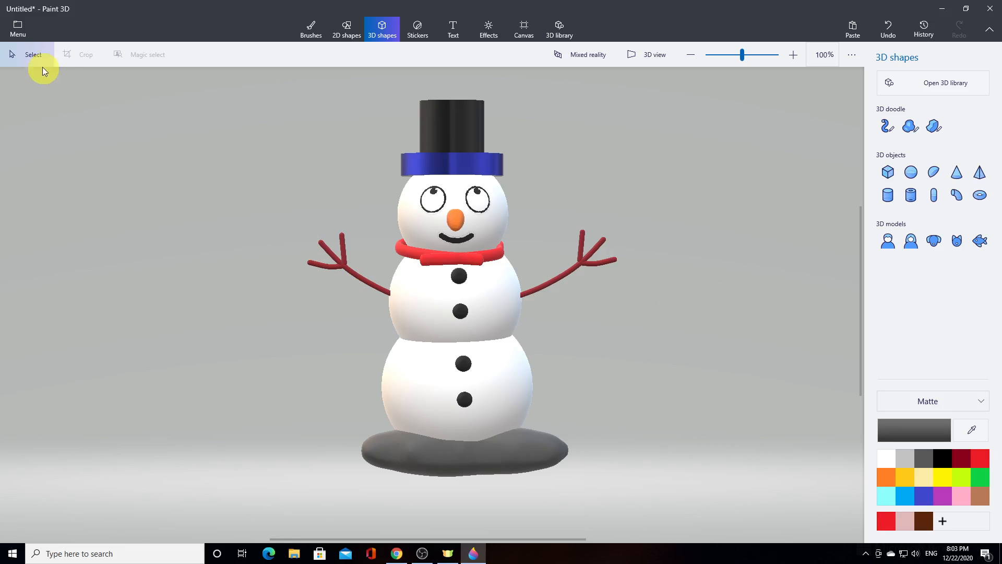
# Start saving the scene as a video copy and set its framing to 1:1
pyautogui.click(20, 35)
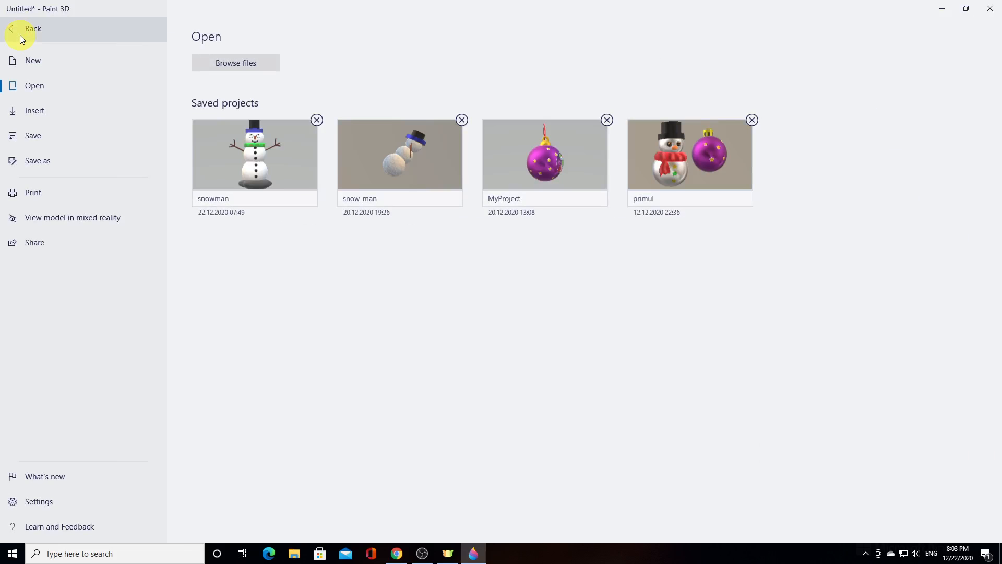
pyautogui.click(39, 137)
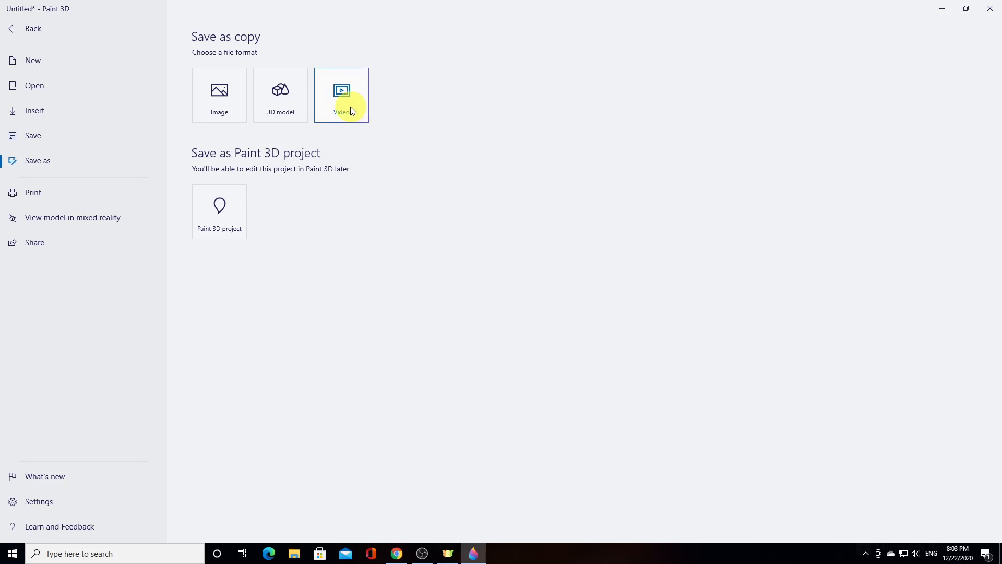
pyautogui.click(351, 108)
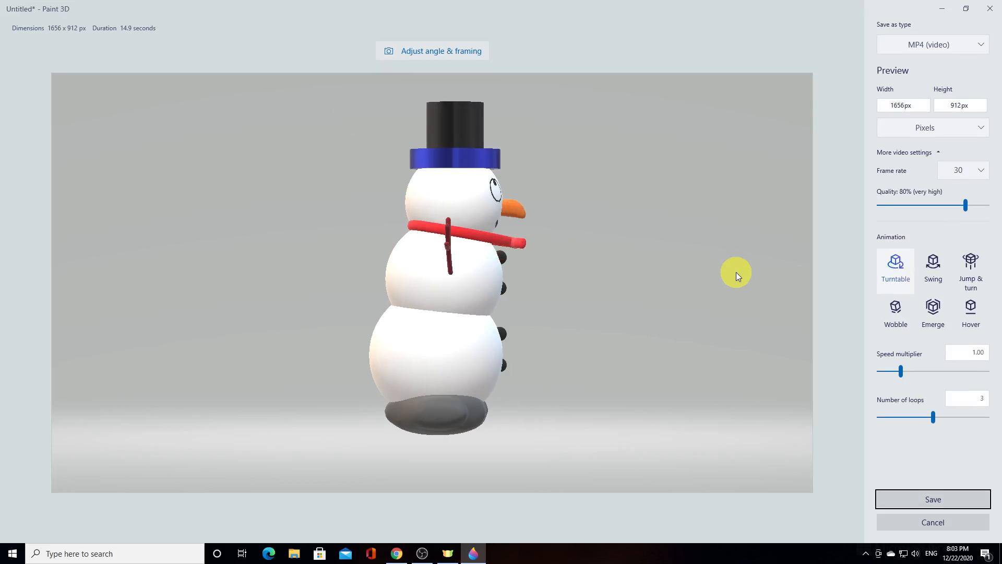
pyautogui.click(445, 58)
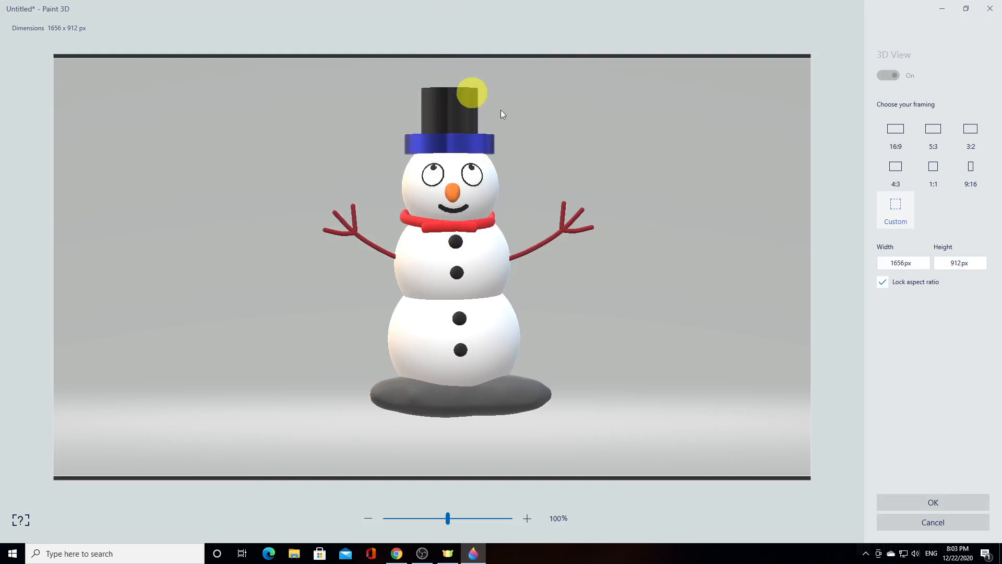
pyautogui.click(940, 172)
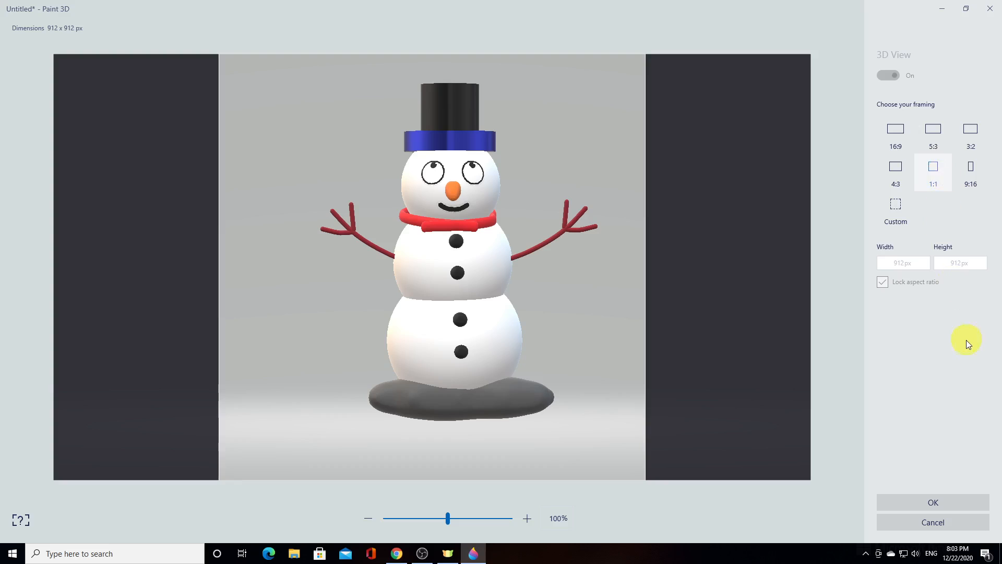
pyautogui.click(939, 503)
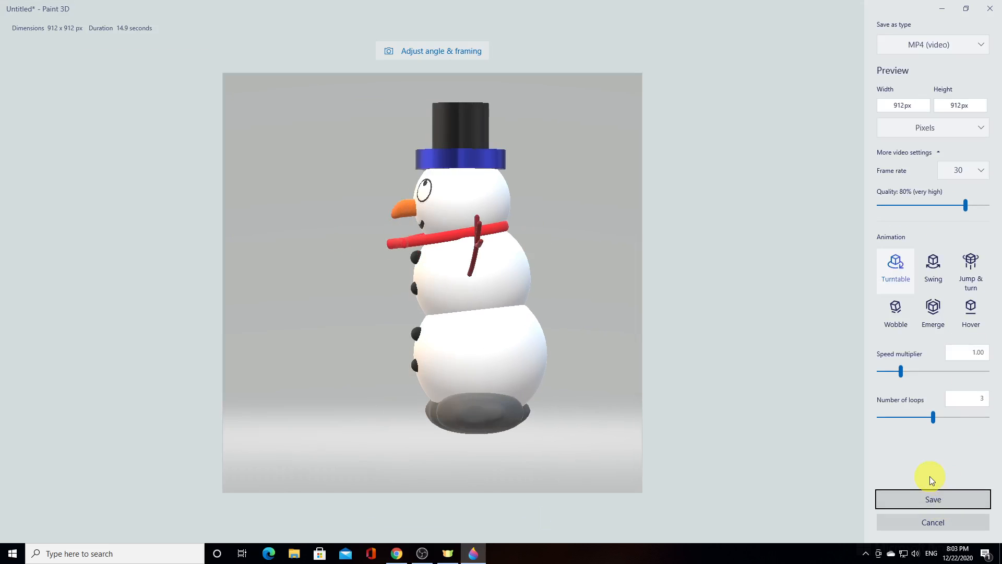
# Preview the Swing, Wobble, Emerge and Hover animations and choose Jump & turn for the video
pyautogui.click(934, 263)
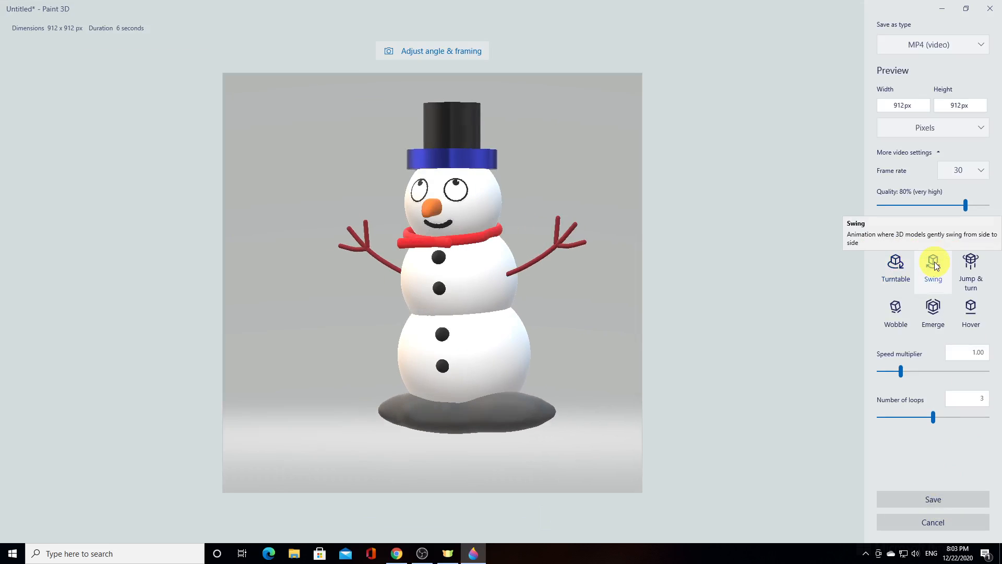
pyautogui.click(970, 267)
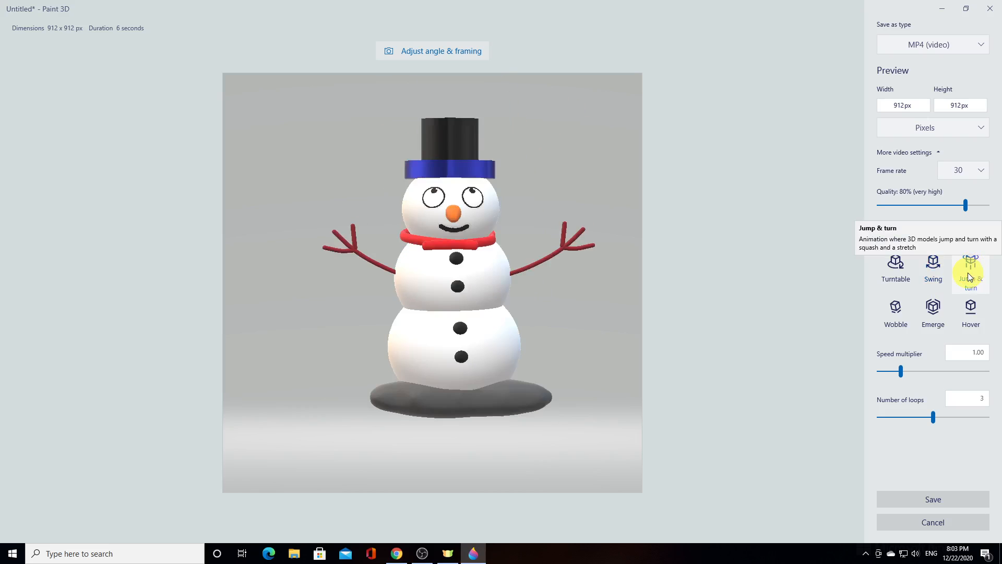
pyautogui.click(886, 326)
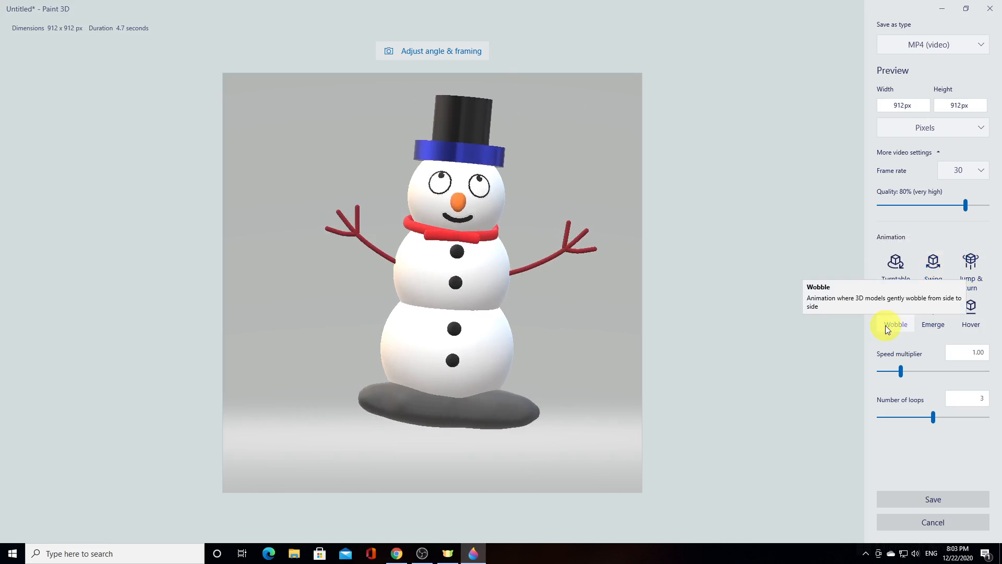
pyautogui.click(925, 331)
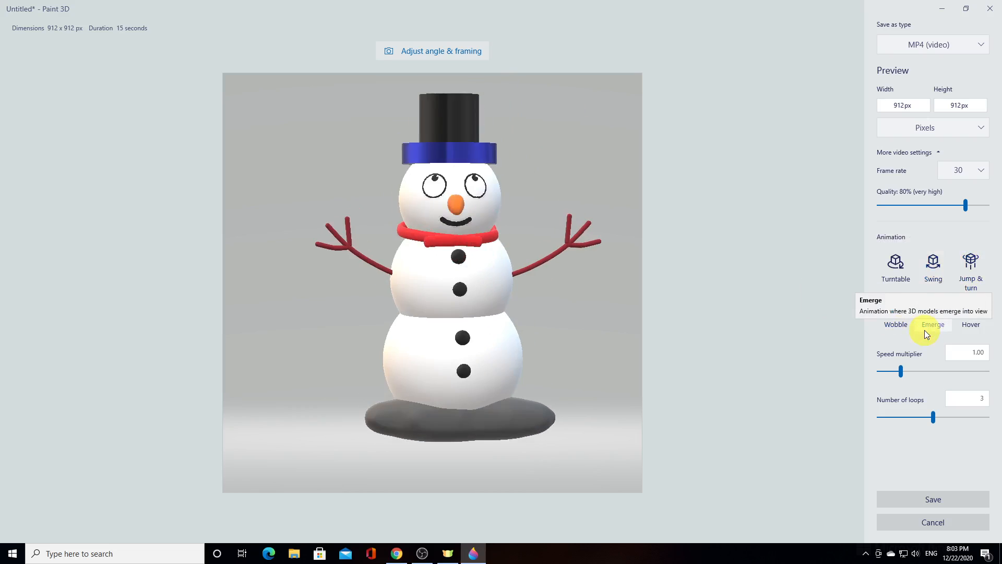
pyautogui.click(978, 320)
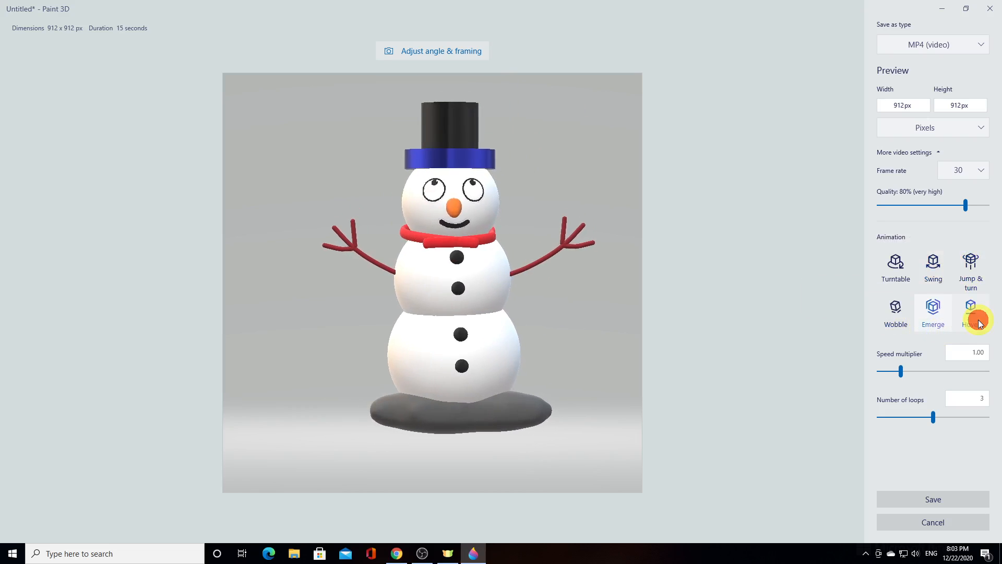
pyautogui.click(973, 274)
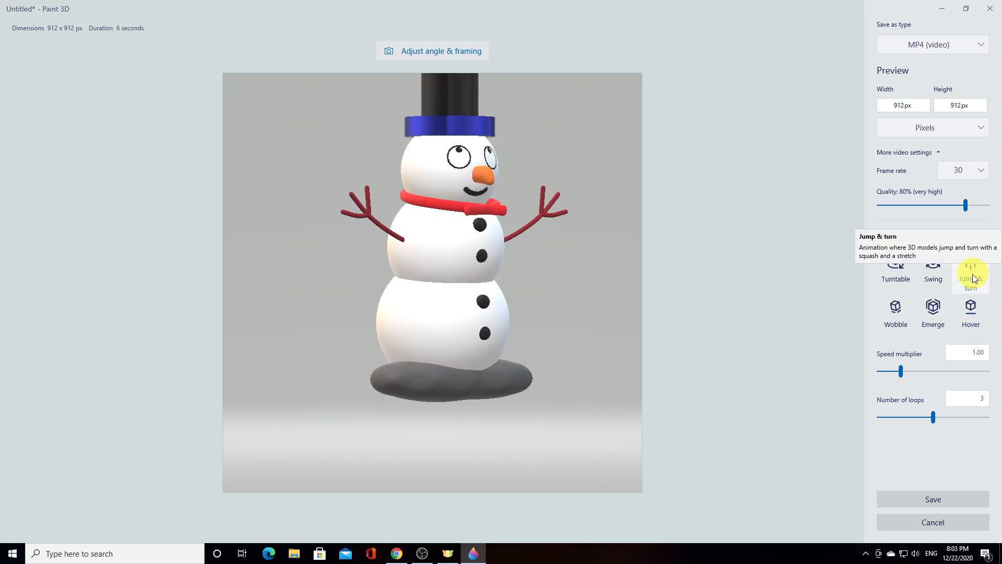
# Reframe the video so the snowman stands lower in the square frame, and keep MP4 (video) as the file type
pyautogui.click(443, 54)
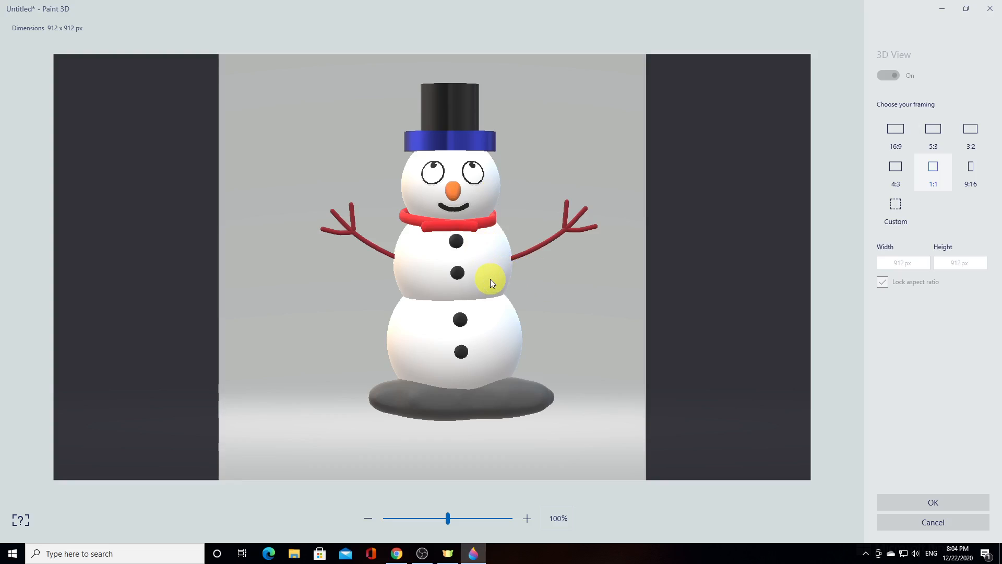
pyautogui.click(21, 521)
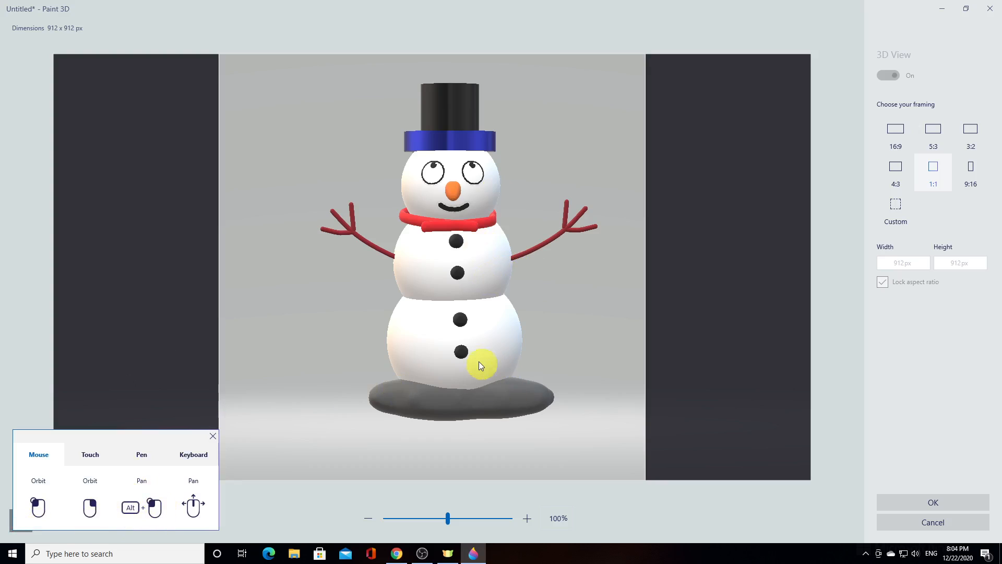
pyautogui.keyDown('alt'); pyautogui.moveTo(477, 358); pyautogui.dragTo(463, 400); pyautogui.keyUp('alt')
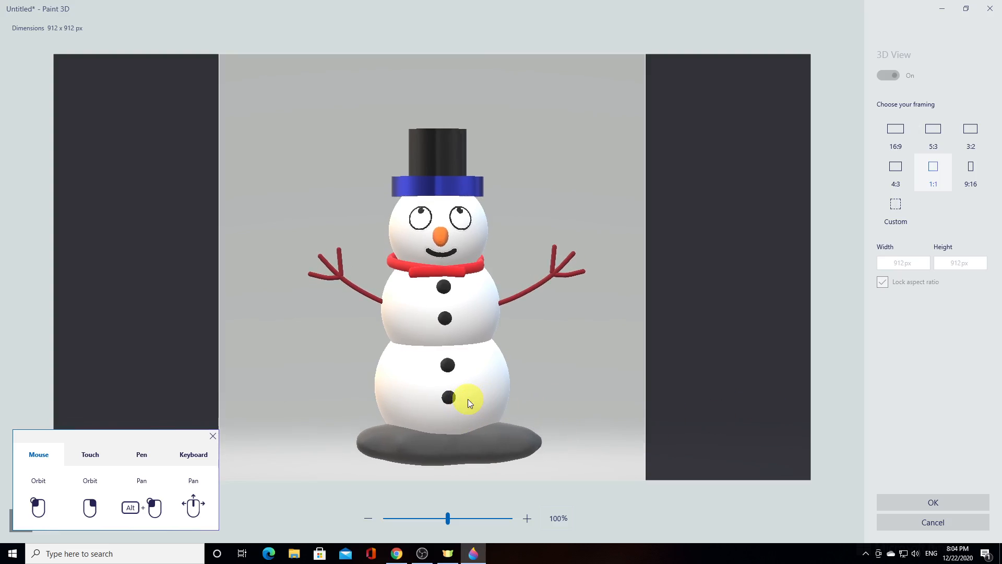
pyautogui.keyDown('alt'); pyautogui.moveTo(468, 399); pyautogui.dragTo(464, 399); pyautogui.keyUp('alt')
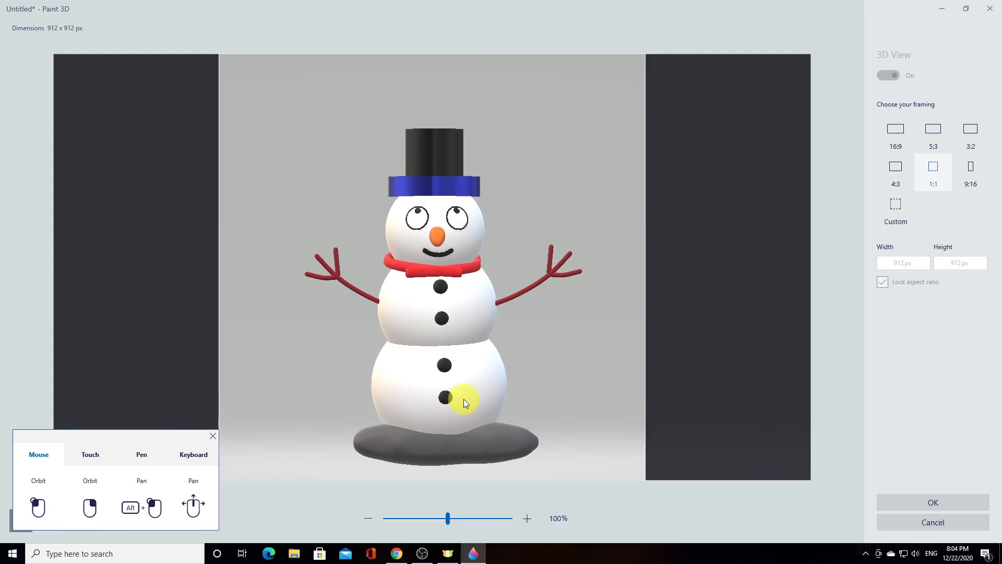
pyautogui.click(913, 503)
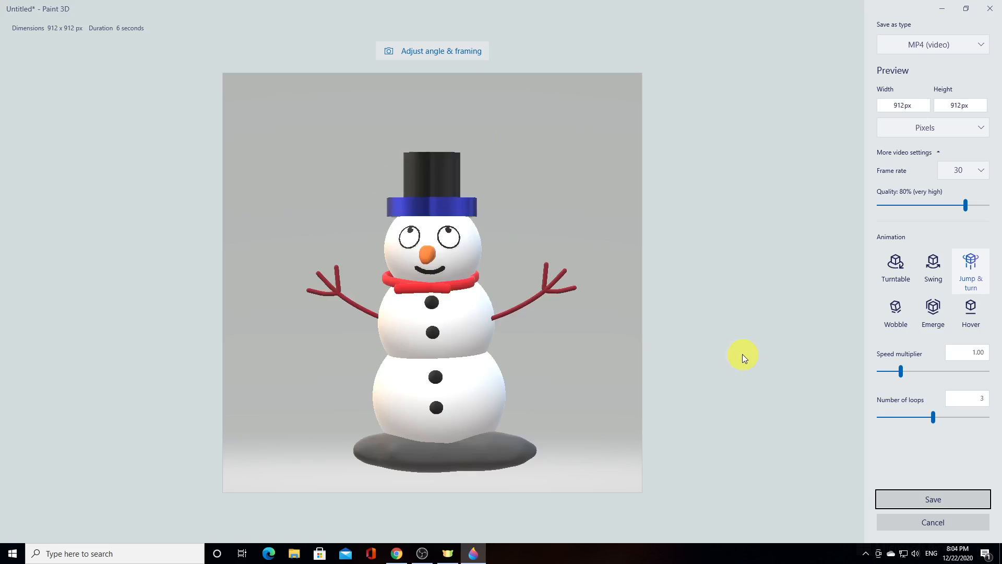
pyautogui.click(975, 46)
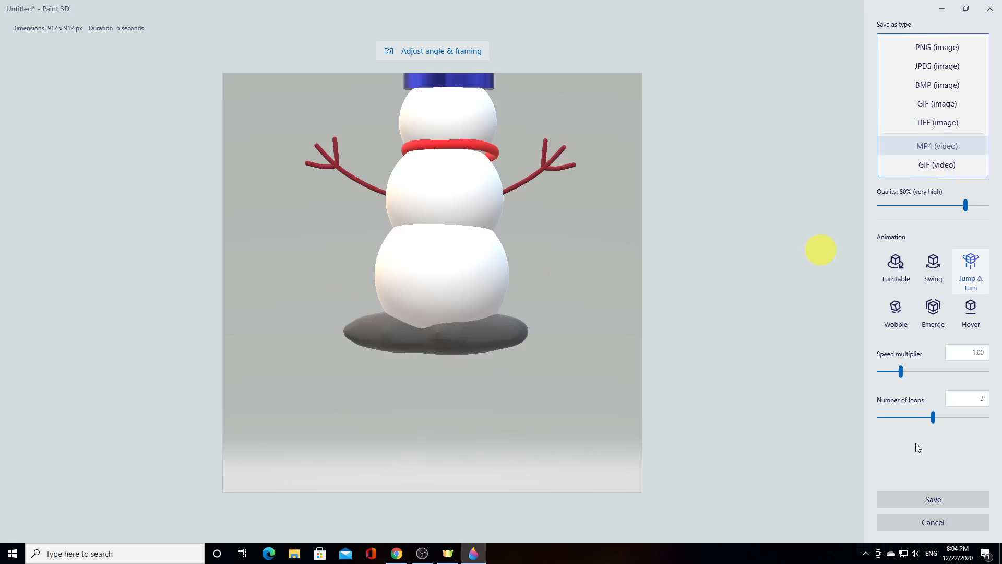
pyautogui.click(903, 468)
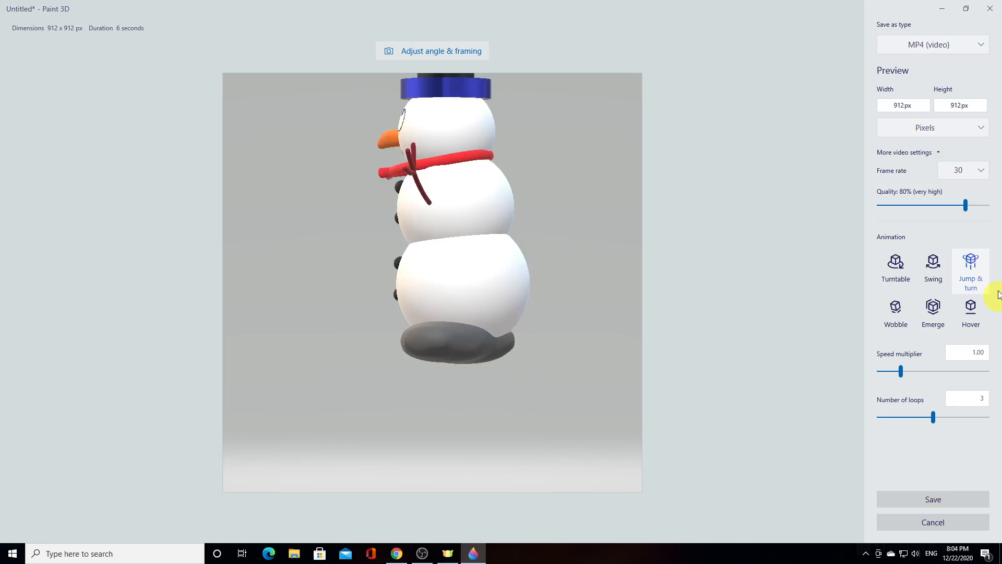
# Try to save the video as snowman.mp4 in the Paint3D folder, declining to replace the existing file
pyautogui.click(942, 497)
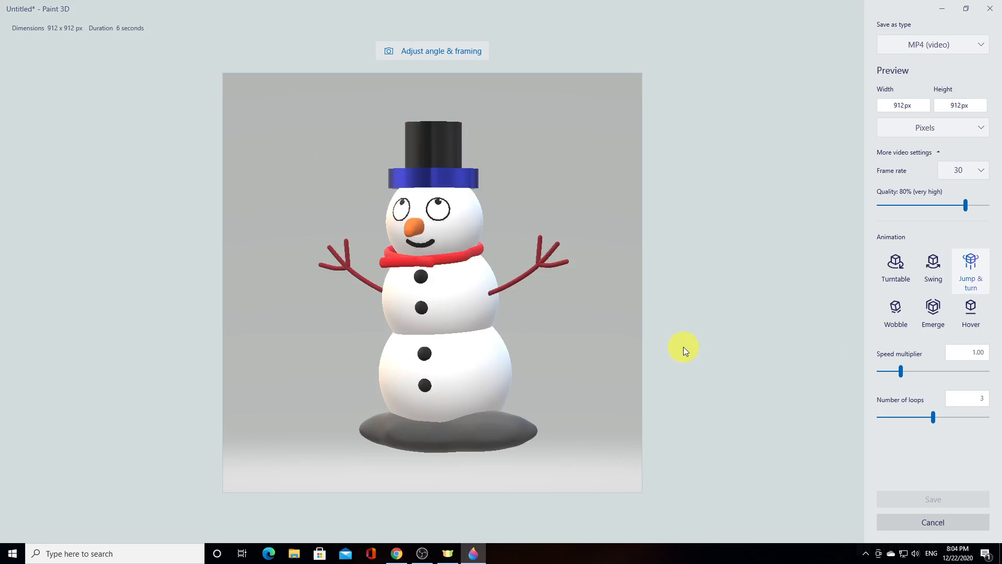
pyautogui.click(947, 499)
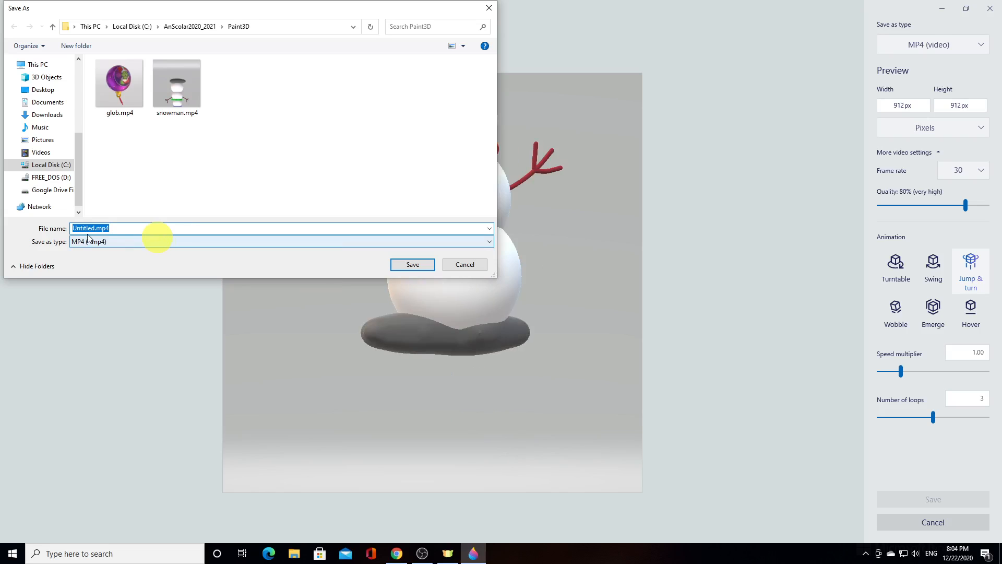
pyautogui.moveTo(95, 228); pyautogui.dragTo(79, 229)
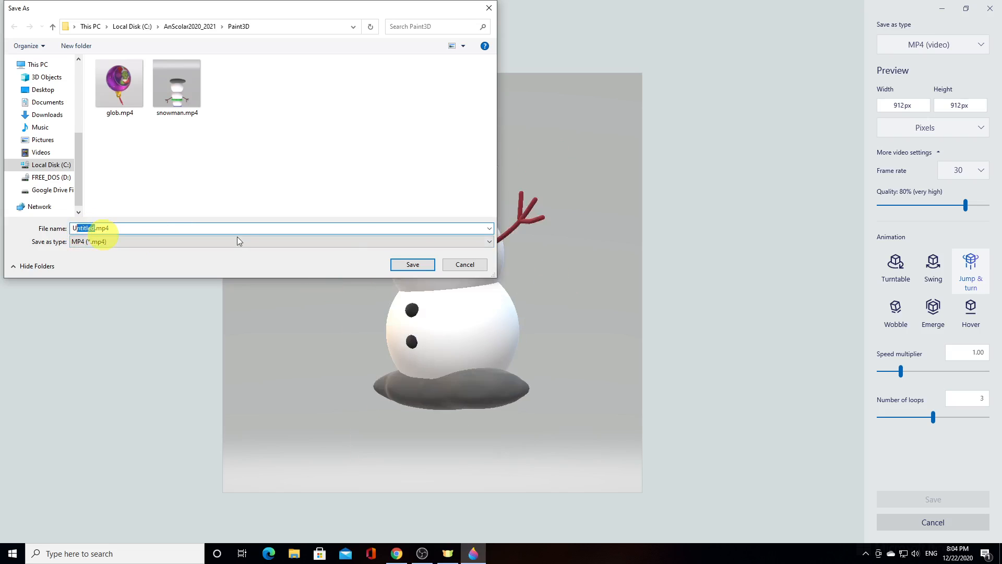
pyautogui.press('BackSpace')
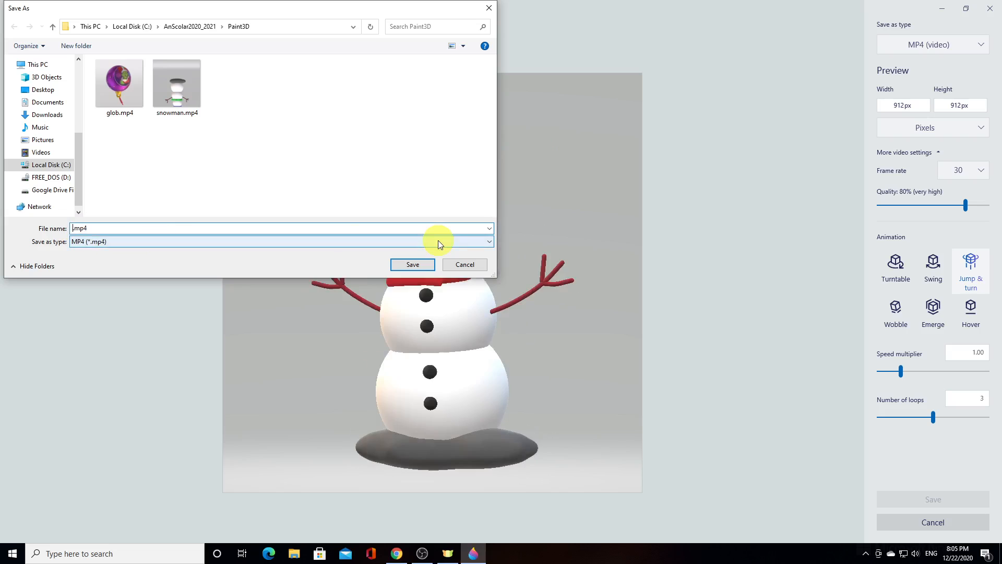
pyautogui.press('BackSpace')
pyautogui.write('snowman')
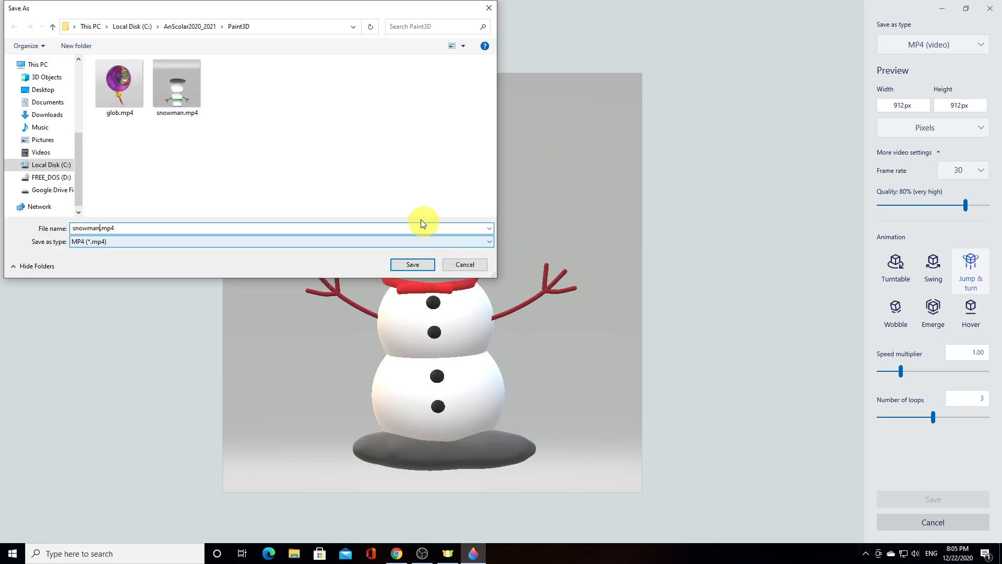
pyautogui.click(418, 264)
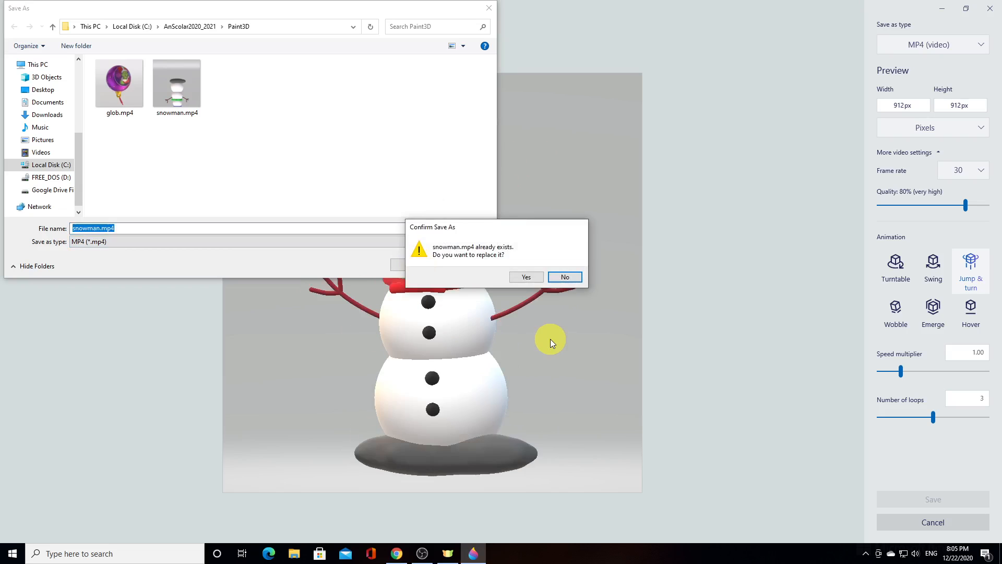
pyautogui.click(566, 277)
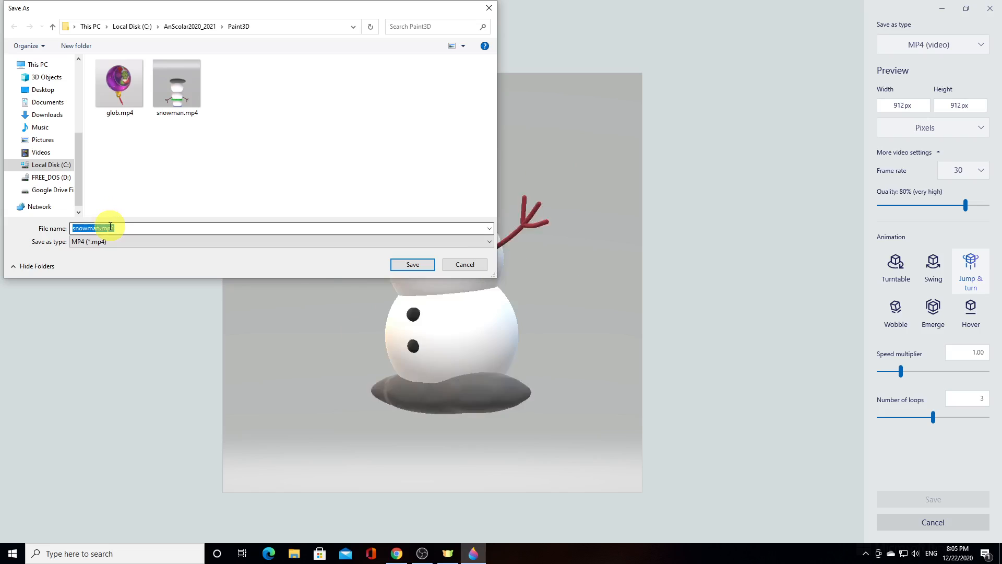
# Change the video's file name to snowman1.mp4 and save it in the Paint3D folder
pyautogui.click(100, 226)
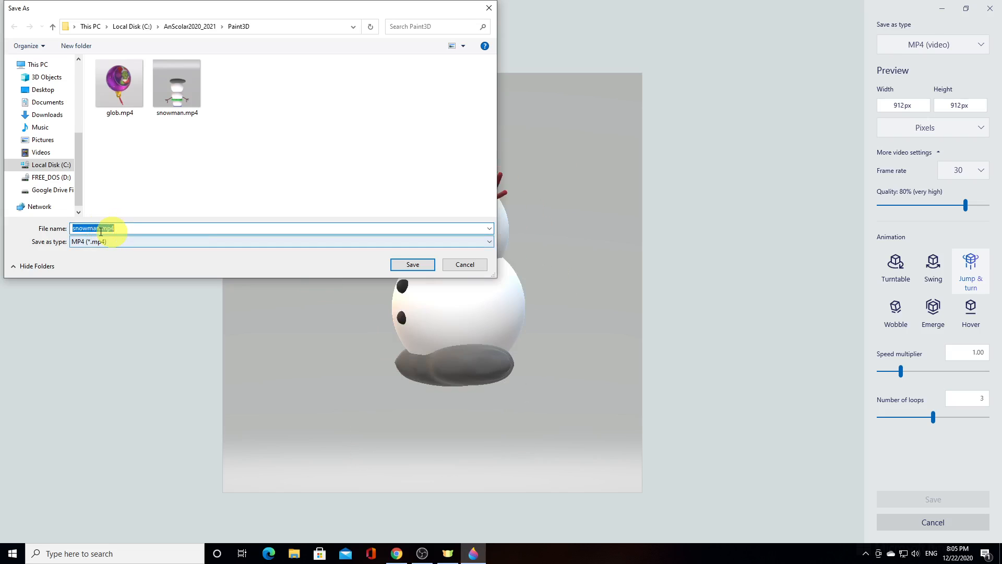
pyautogui.click(101, 227)
pyautogui.write('1')
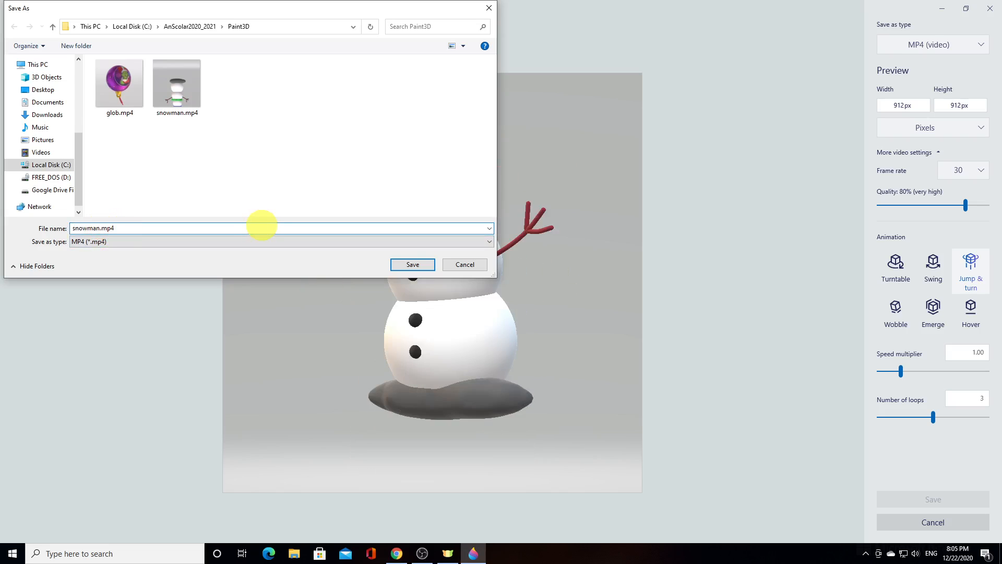
pyautogui.click(408, 266)
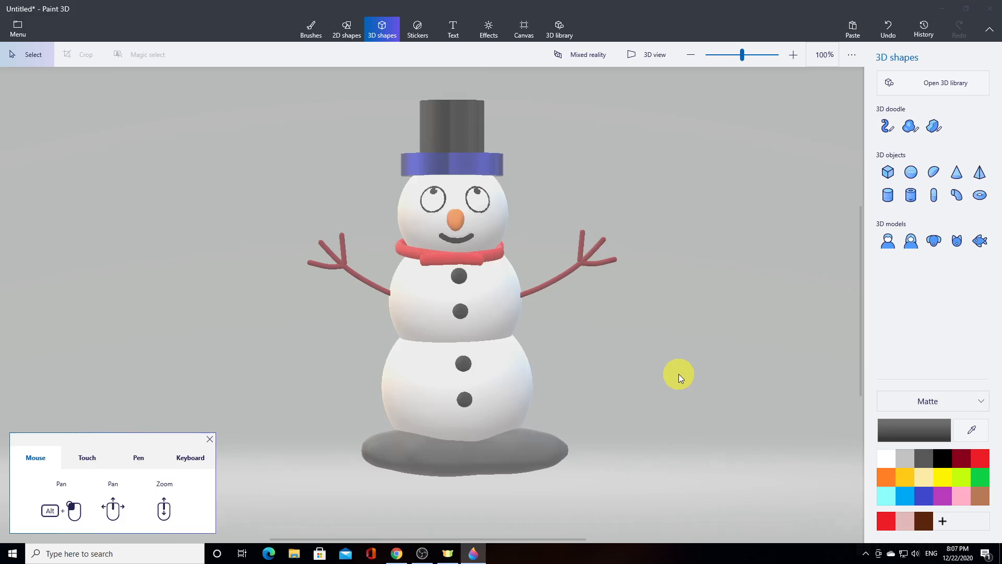
# Start another video copy of the snowman scene and set its framing to 1:1
pyautogui.click(24, 31)
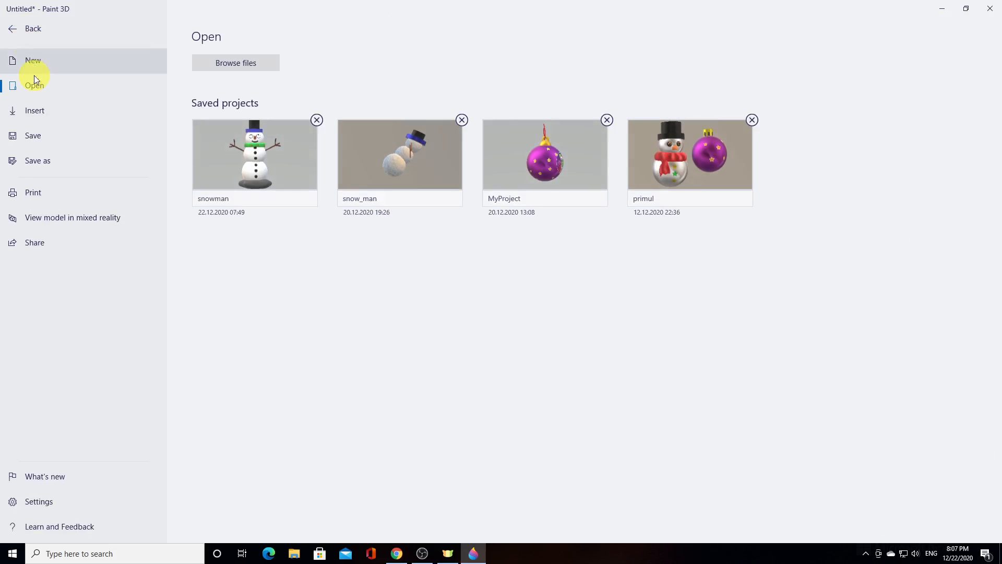
pyautogui.click(32, 137)
pyautogui.click(333, 109)
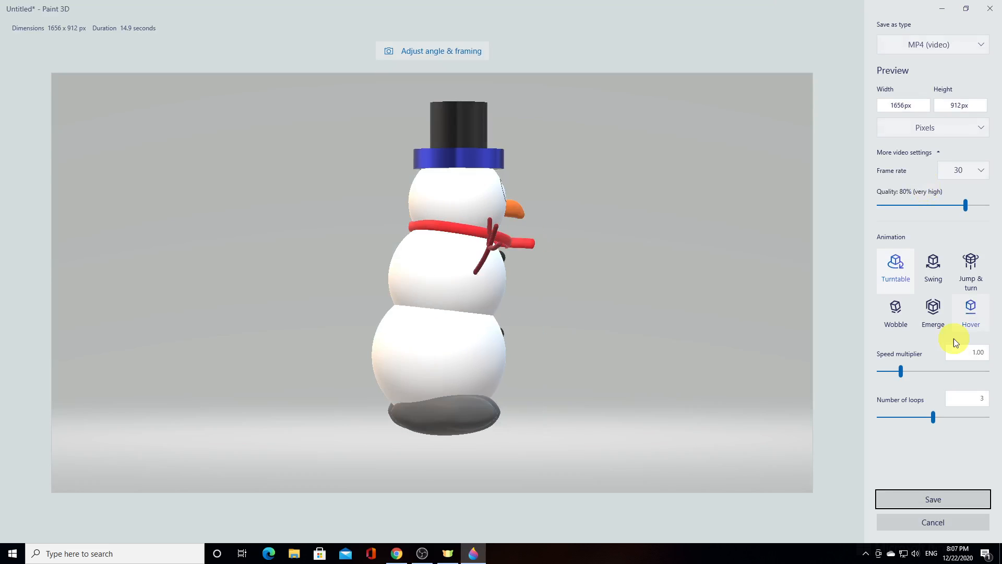
pyautogui.click(446, 50)
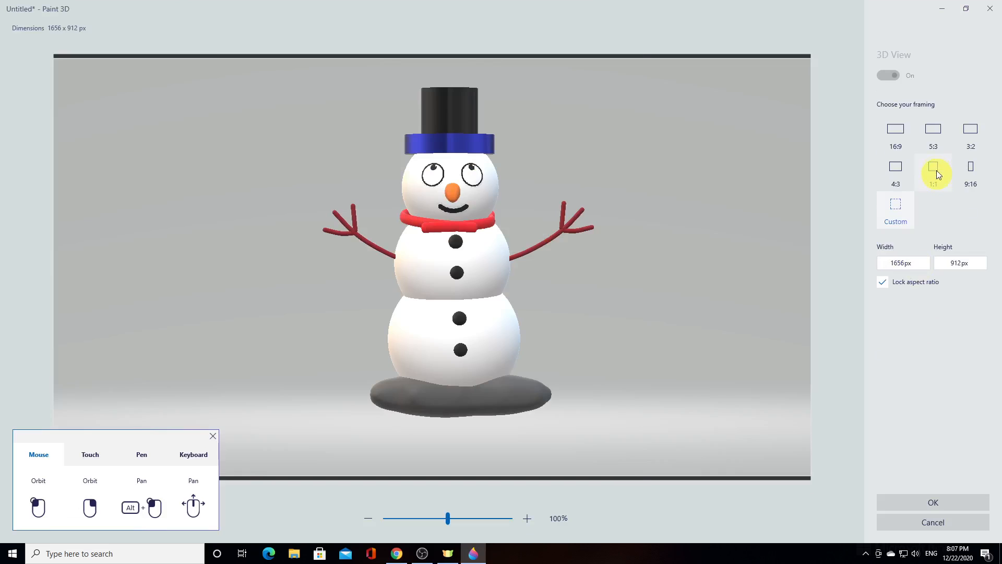
pyautogui.click(937, 171)
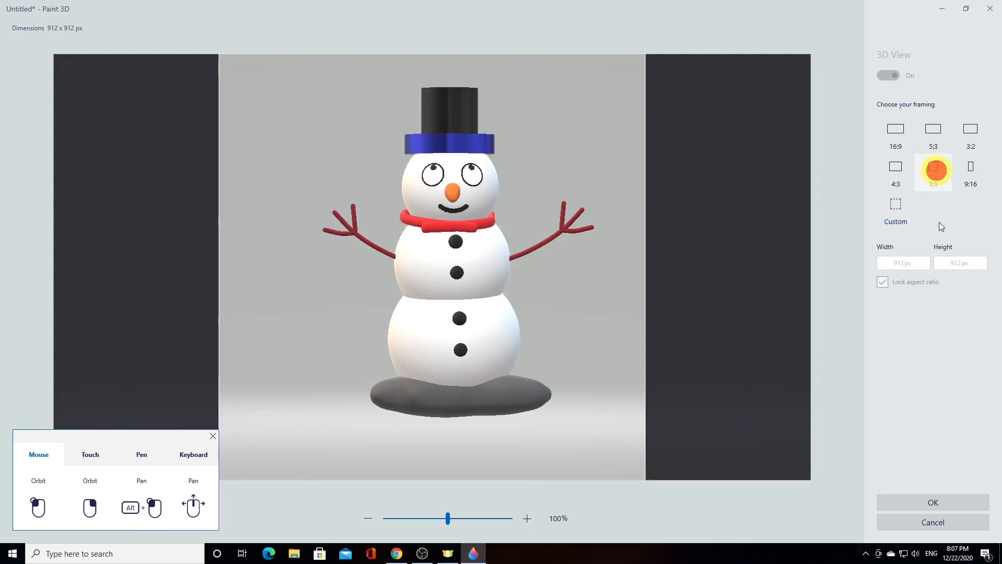
pyautogui.click(938, 501)
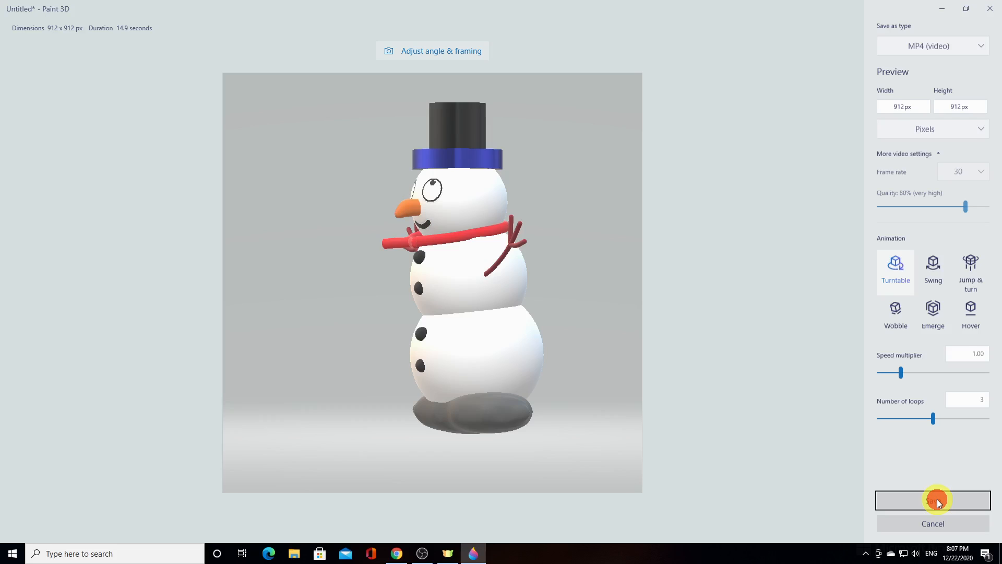
# Set the copy's file type to GIF (video) and choose the Swing animation
pyautogui.click(940, 46)
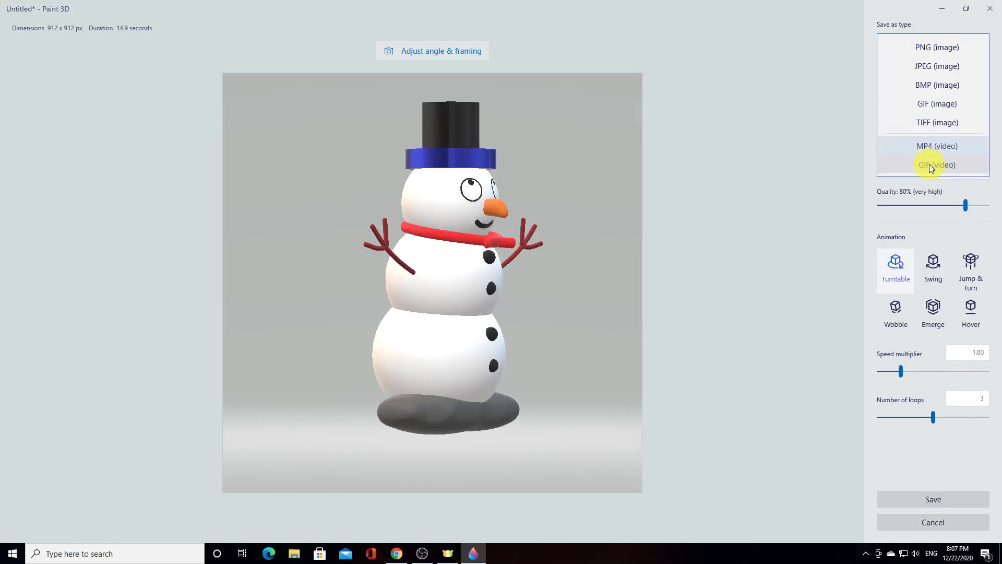
pyautogui.click(930, 165)
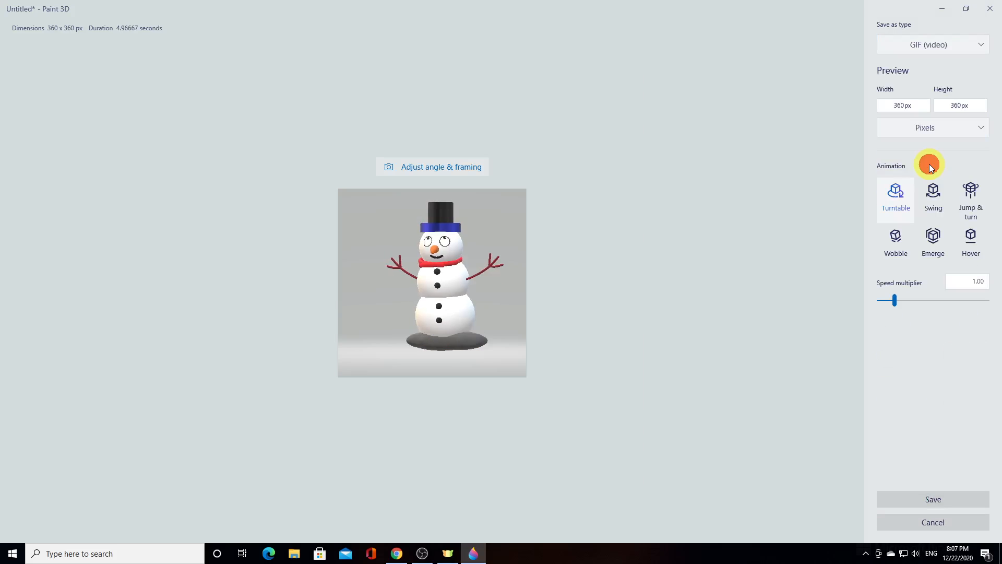
pyautogui.click(946, 201)
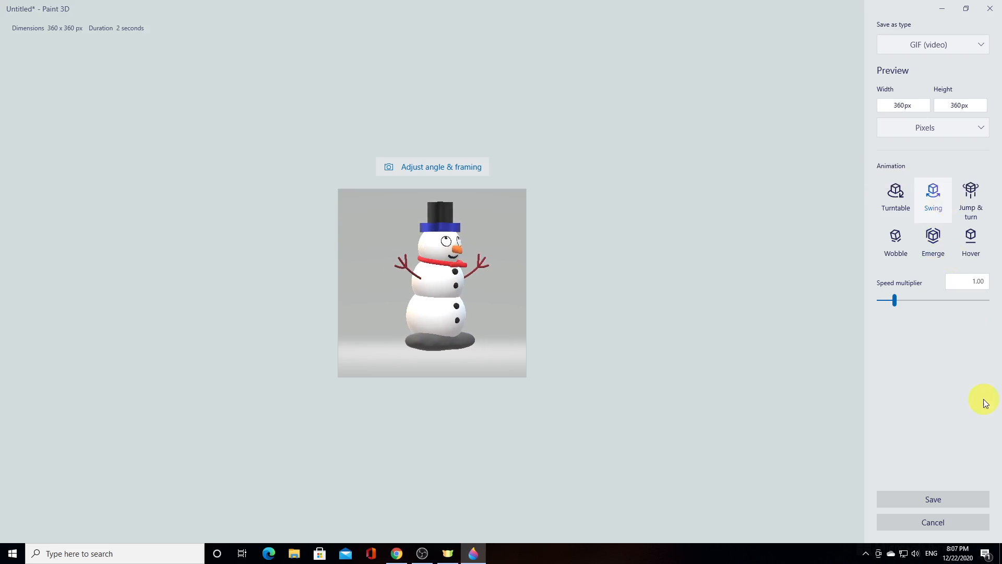
# Save the animated GIF under the name snowman in the Paint3D folder
pyautogui.click(936, 503)
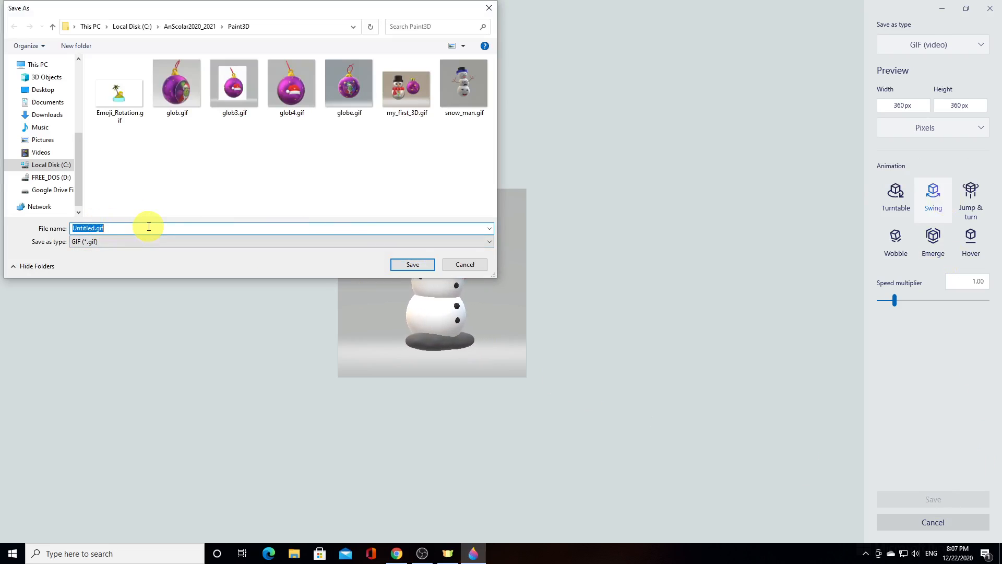
pyautogui.write('sno')
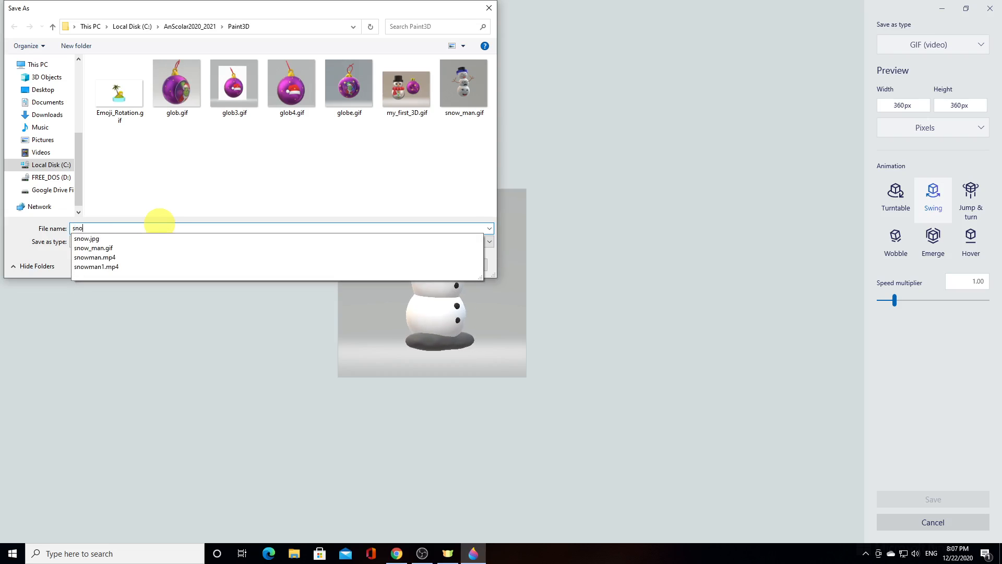
pyautogui.write('wman')
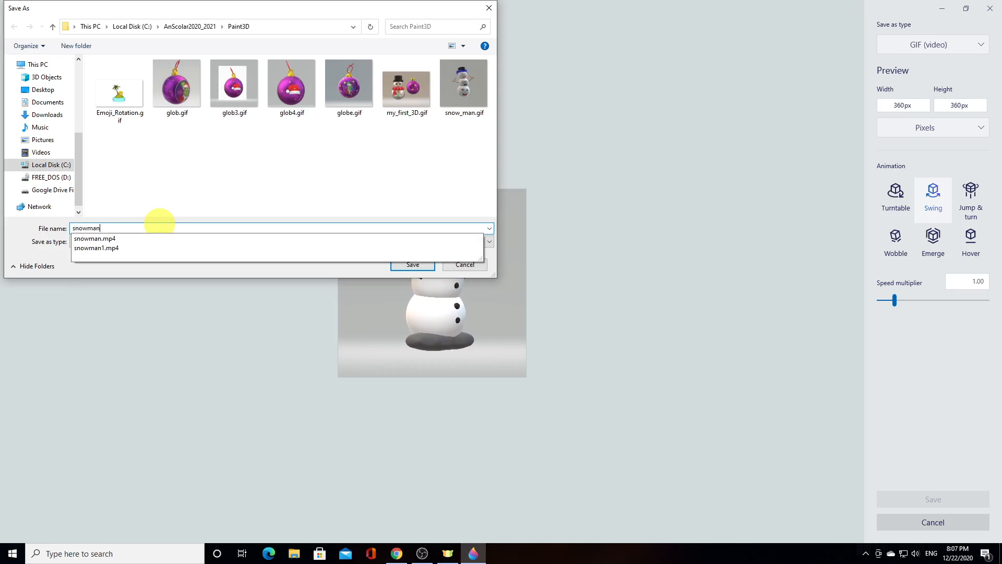
pyautogui.click(58, 257)
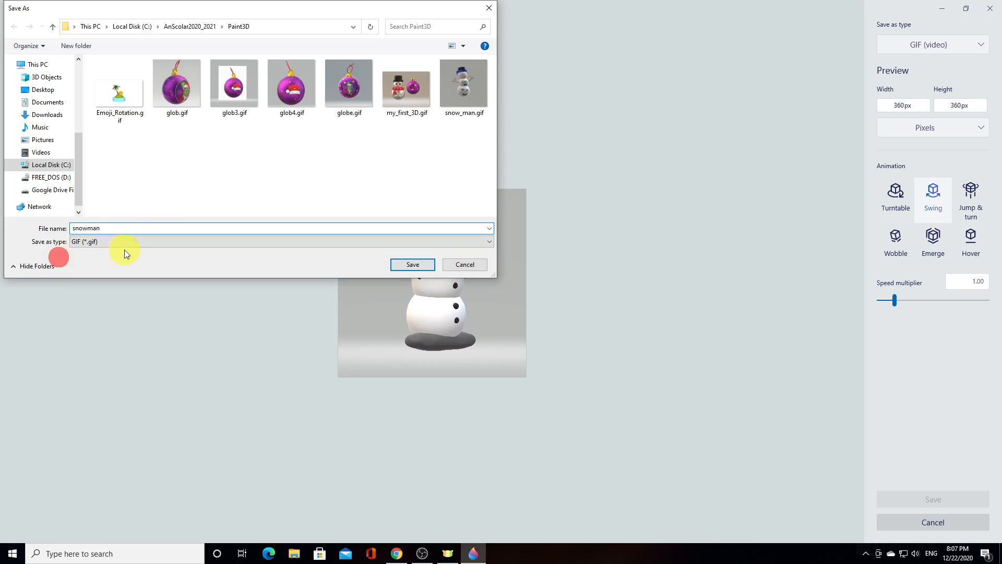
pyautogui.click(407, 264)
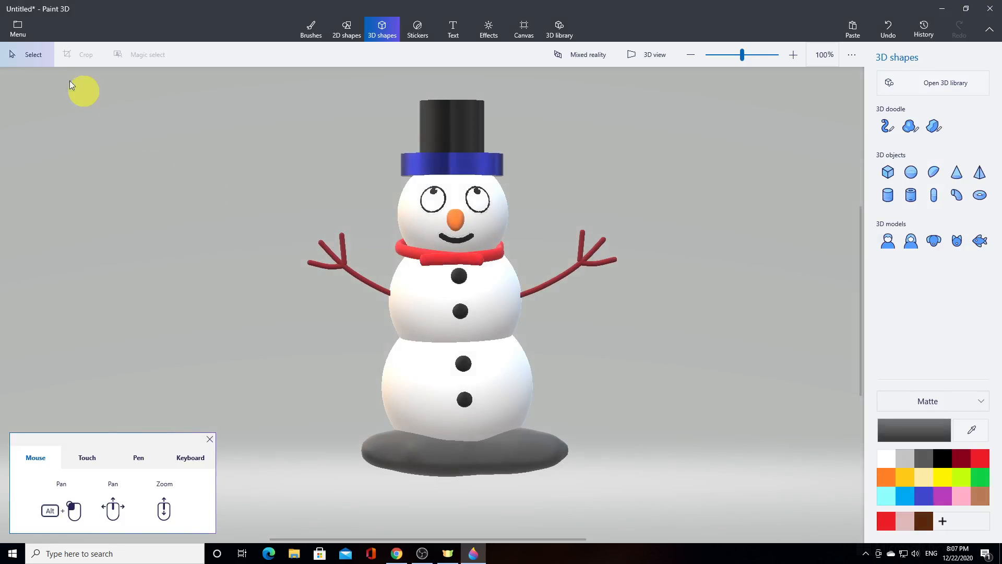
# Save the scene as a Paint 3D project named mysnowman and close the program, discarding the 3D information on the clipboard
pyautogui.click(25, 29)
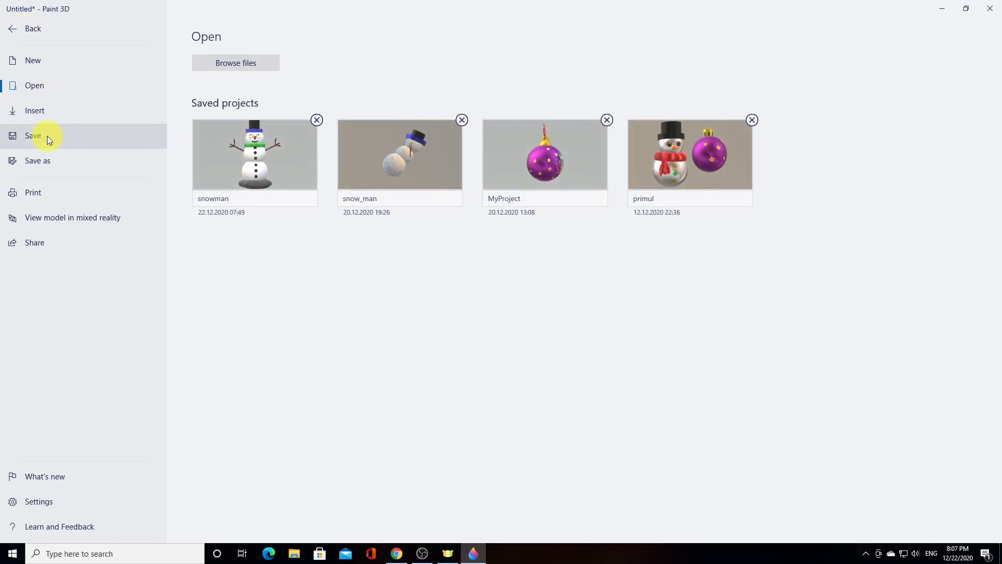
pyautogui.click(47, 136)
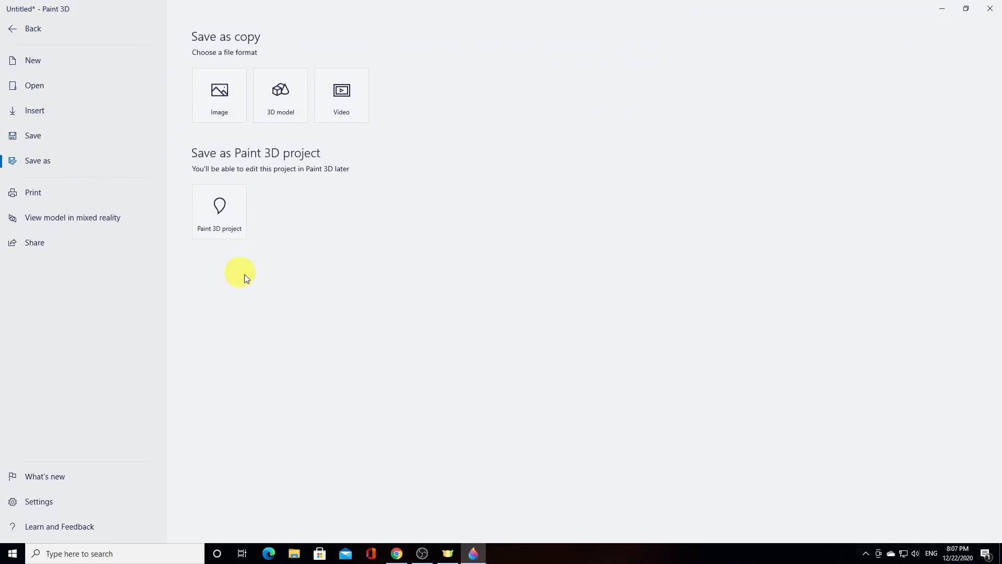
pyautogui.click(226, 226)
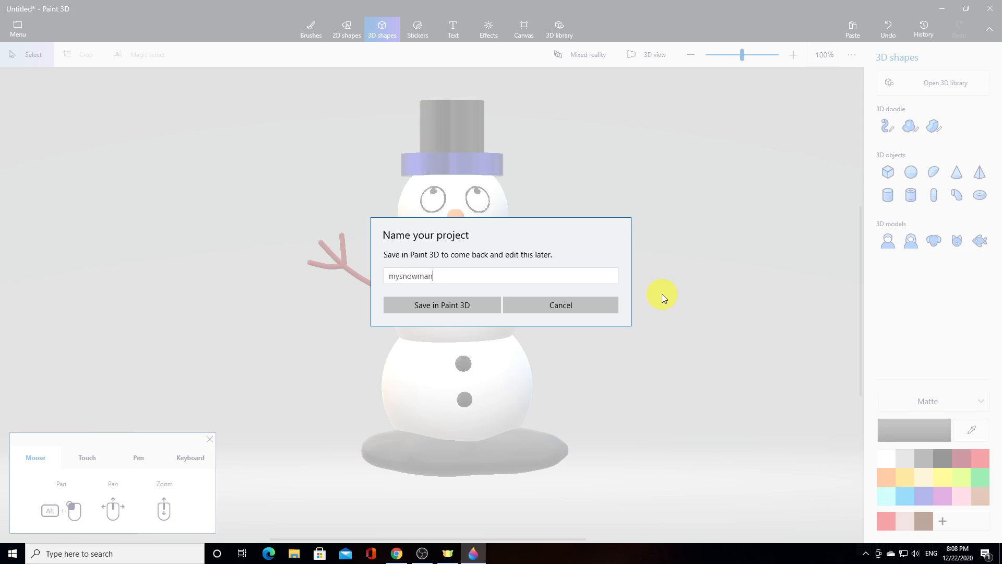
pyautogui.click(450, 298)
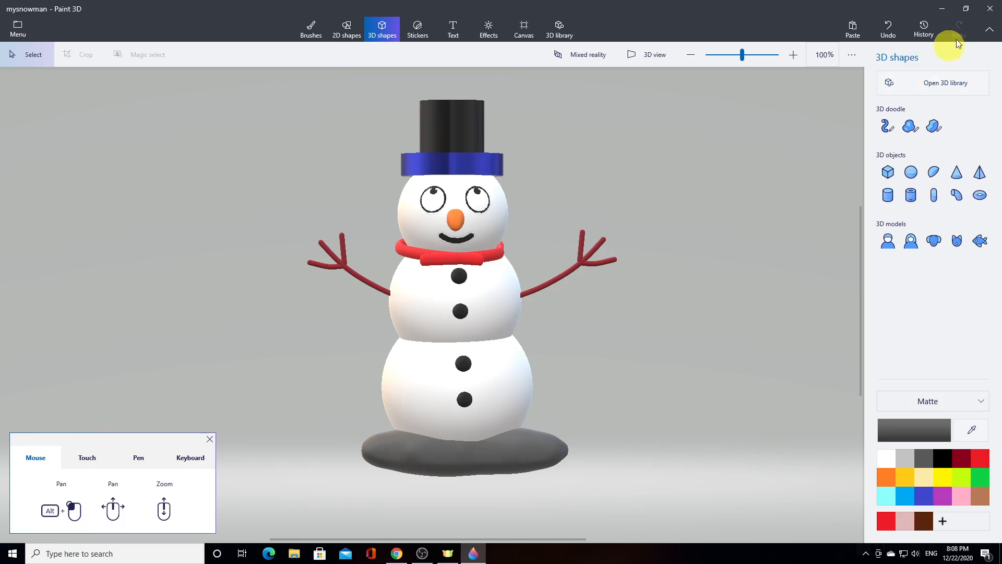
pyautogui.click(992, 11)
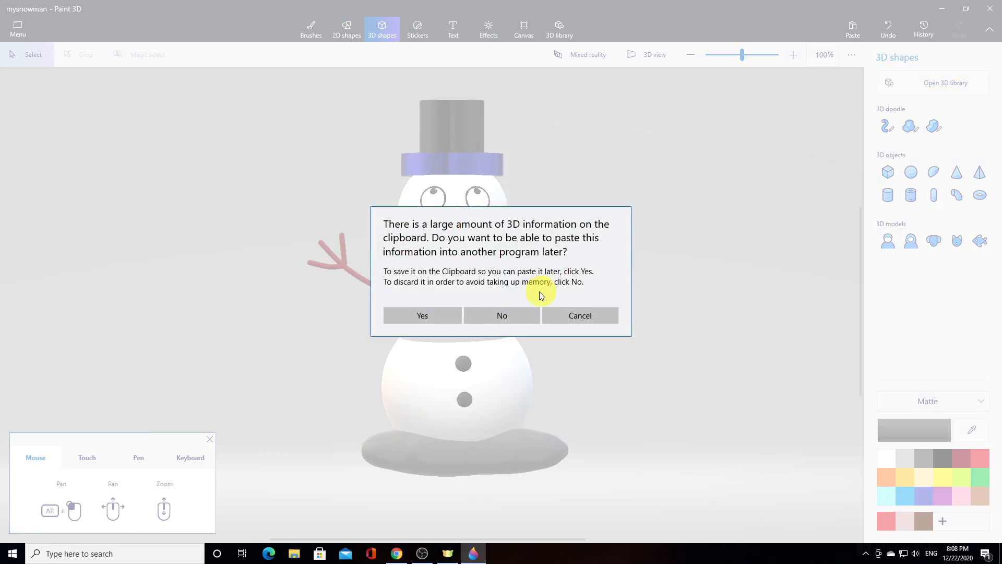
pyautogui.click(501, 312)
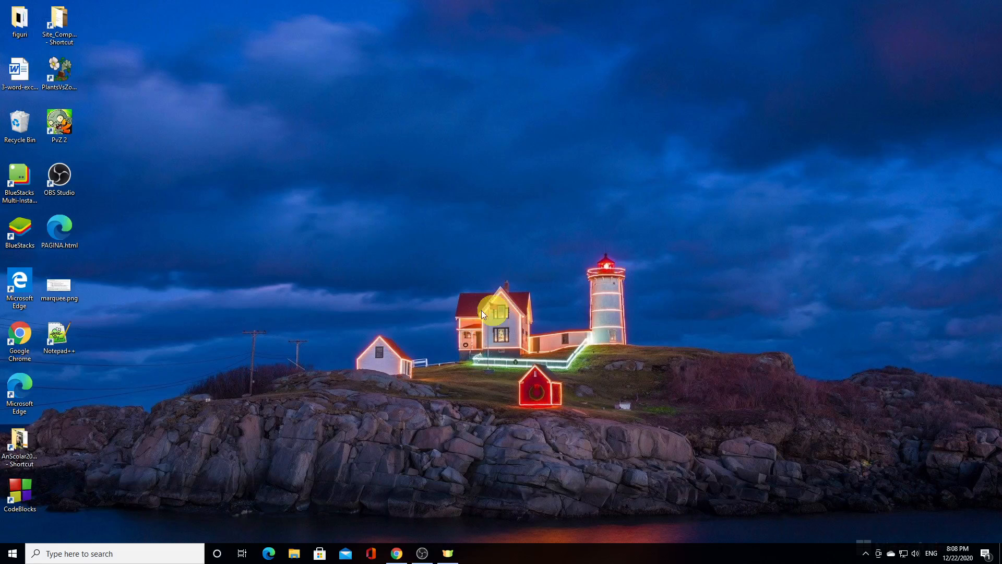
# Open the Paint3D folder inside AnScolar2020_2021 from the desktop in a smaller window and select snowman.gif
pyautogui.doubleClick(15, 452)
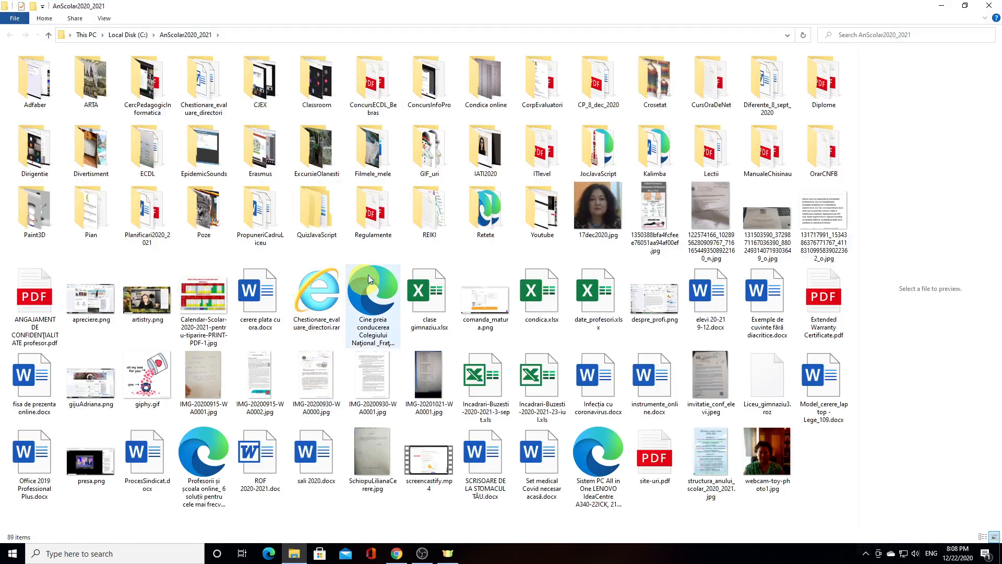
pyautogui.click(965, 5)
pyautogui.scroll(-6, 734, 291)
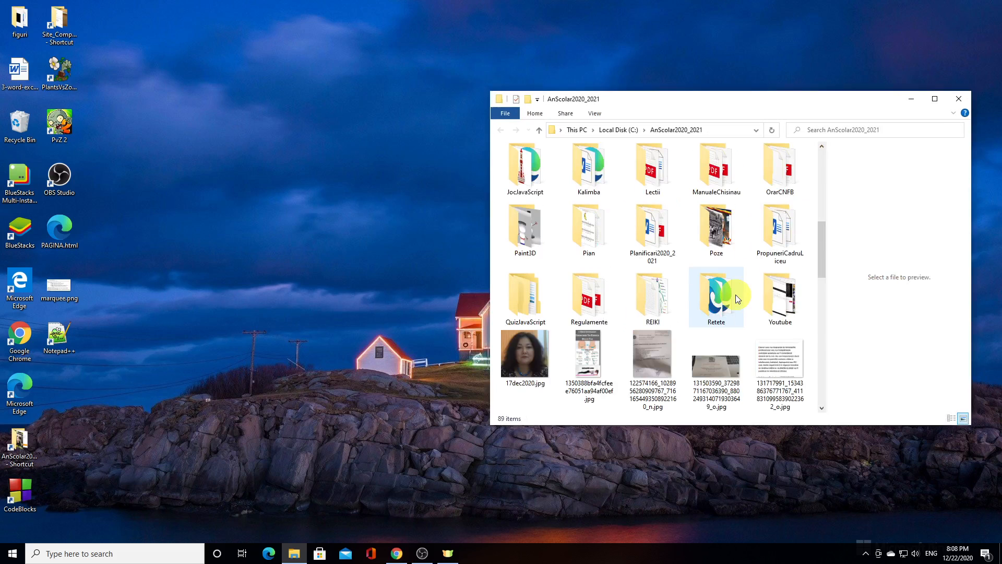
pyautogui.scroll(3, 700, 292)
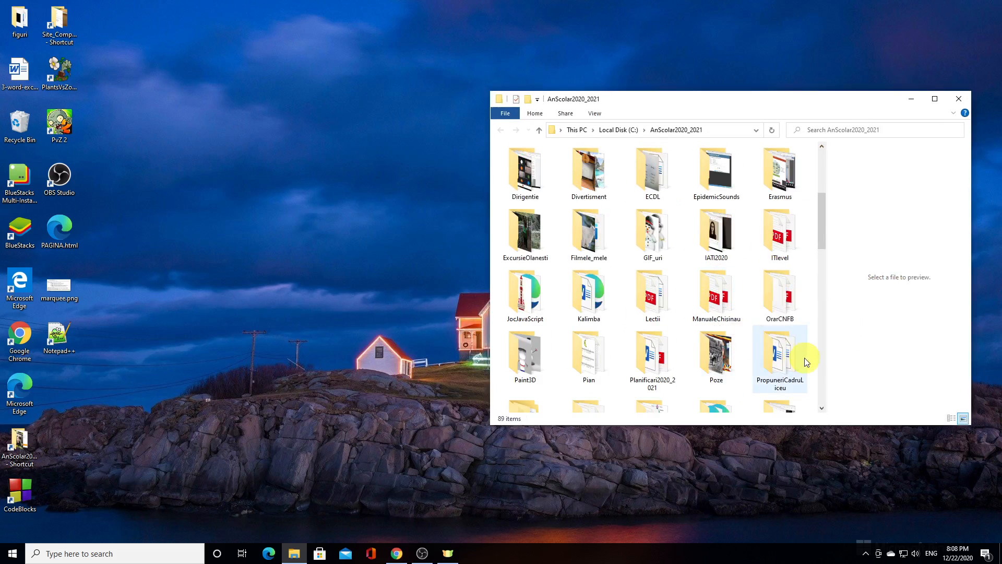
pyautogui.doubleClick(530, 360)
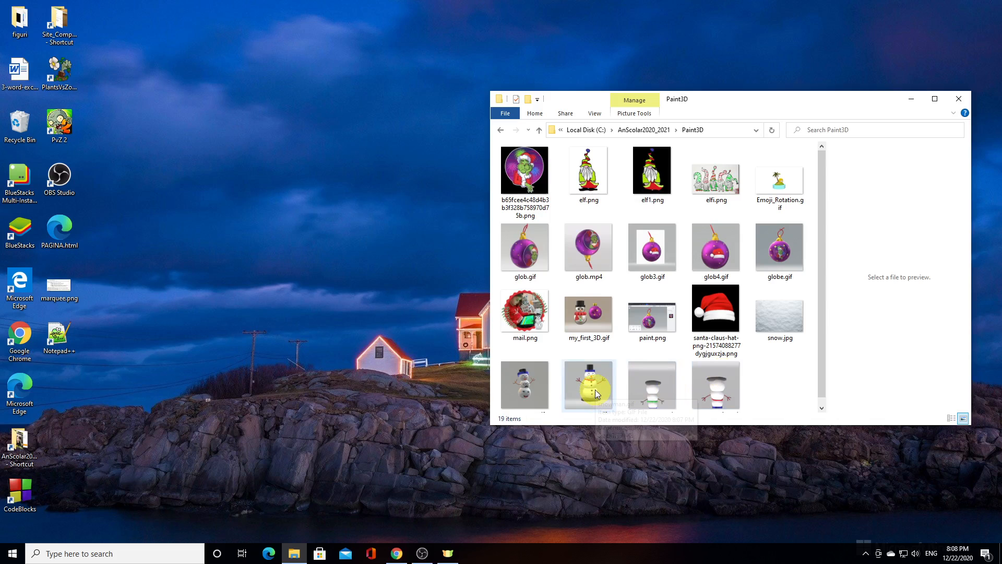
pyautogui.scroll(-1, 595, 389)
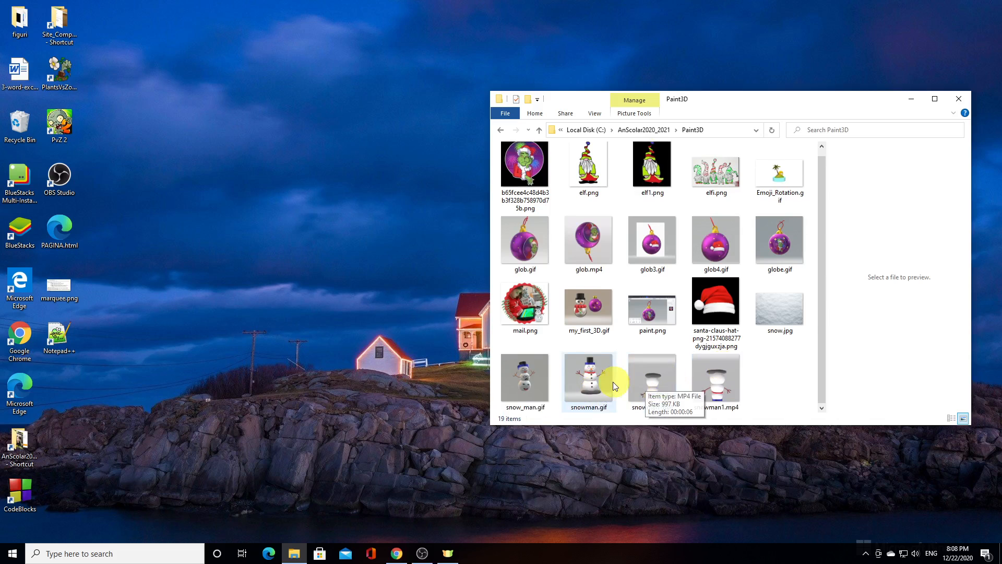
pyautogui.click(604, 381)
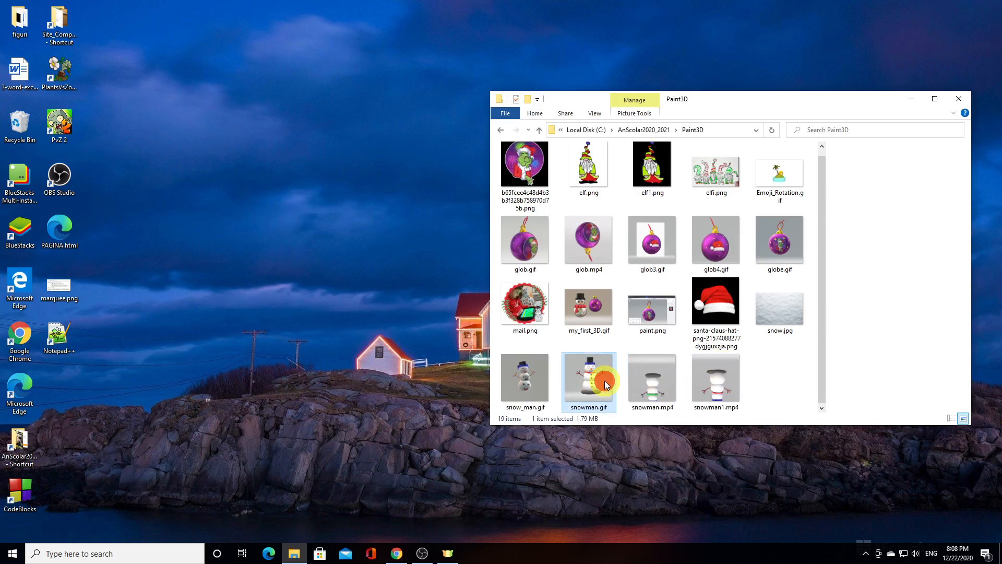
# View snowman.gif enlarged in Google Chrome, and minimize the browser after checking the animation
pyautogui.rightClick(605, 381)
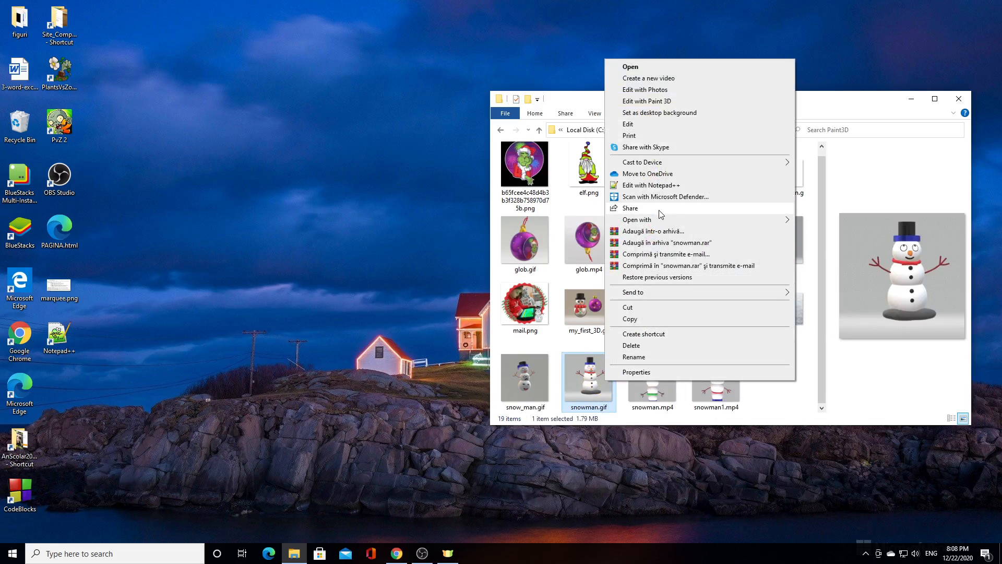
pyautogui.moveTo(660, 222)
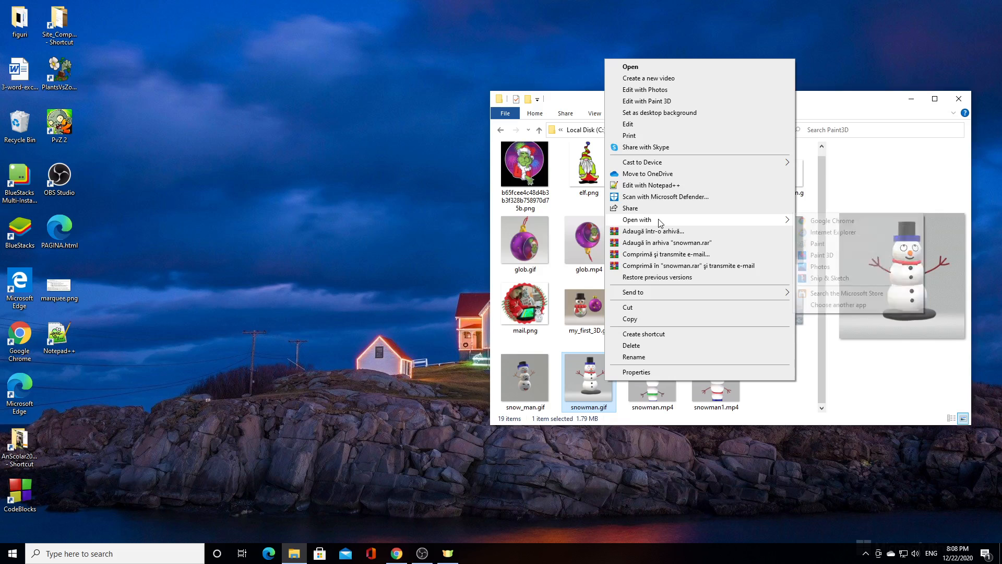
pyautogui.click(848, 221)
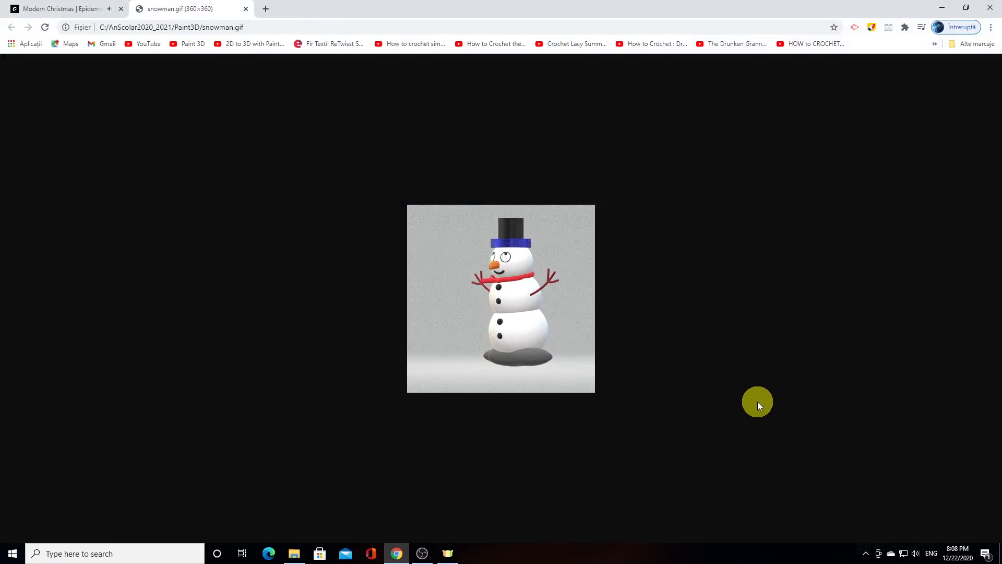
pyautogui.click(991, 27)
pyautogui.click(963, 126)
pyautogui.click(964, 125)
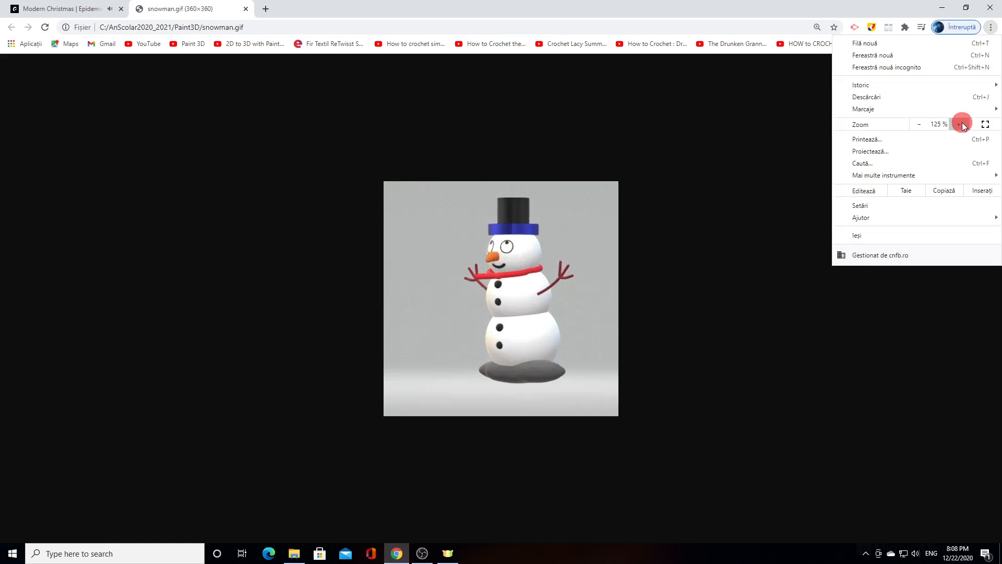
pyautogui.click(963, 125)
pyautogui.click(964, 125)
pyautogui.click(964, 125)
pyautogui.click(781, 358)
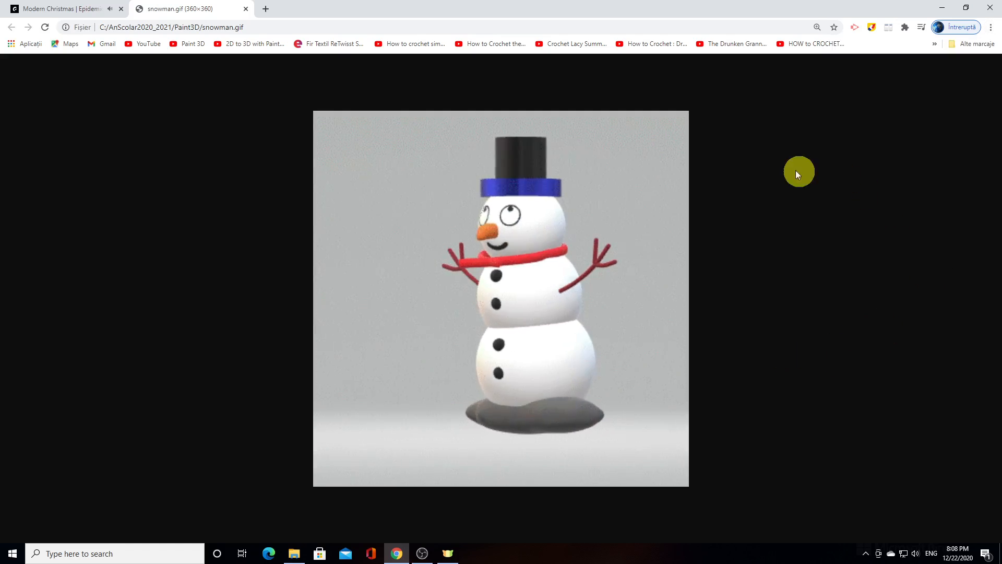
pyautogui.click(941, 7)
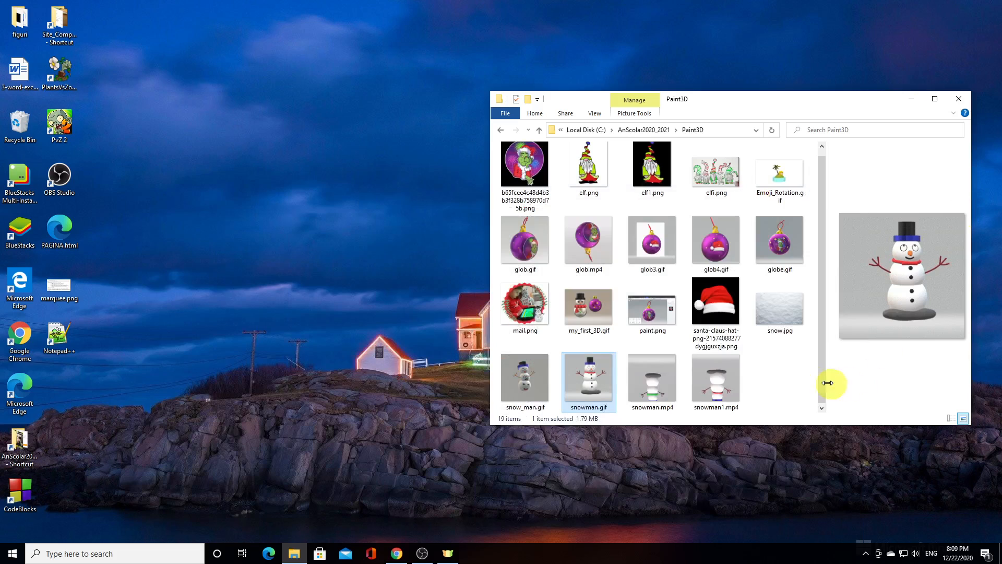
# Play snowman1.mp4 on repeat in Windows Media Player, accepting the recommended initial settings, and close the player
pyautogui.click(717, 383)
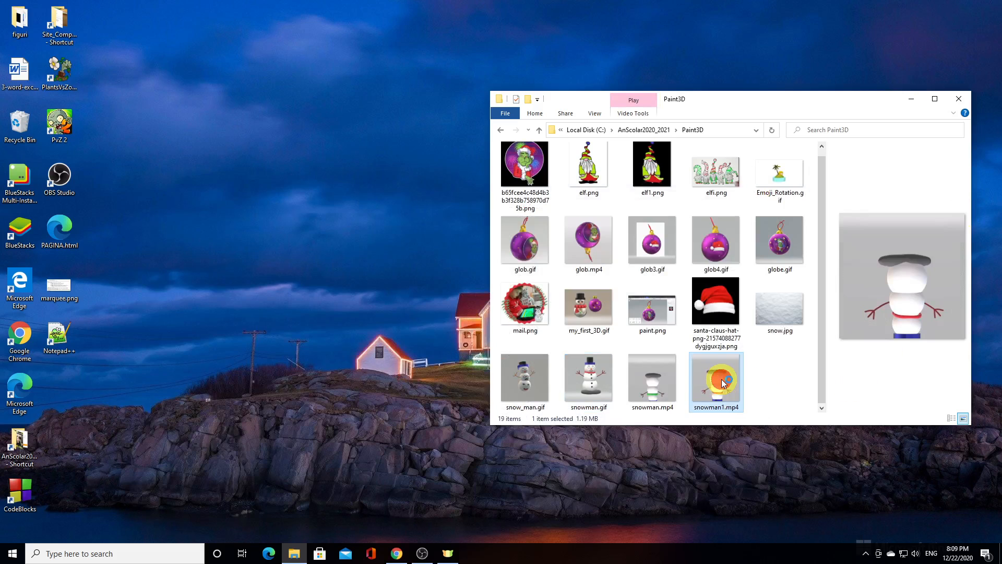
pyautogui.doubleClick(722, 379)
pyautogui.rightClick(722, 381)
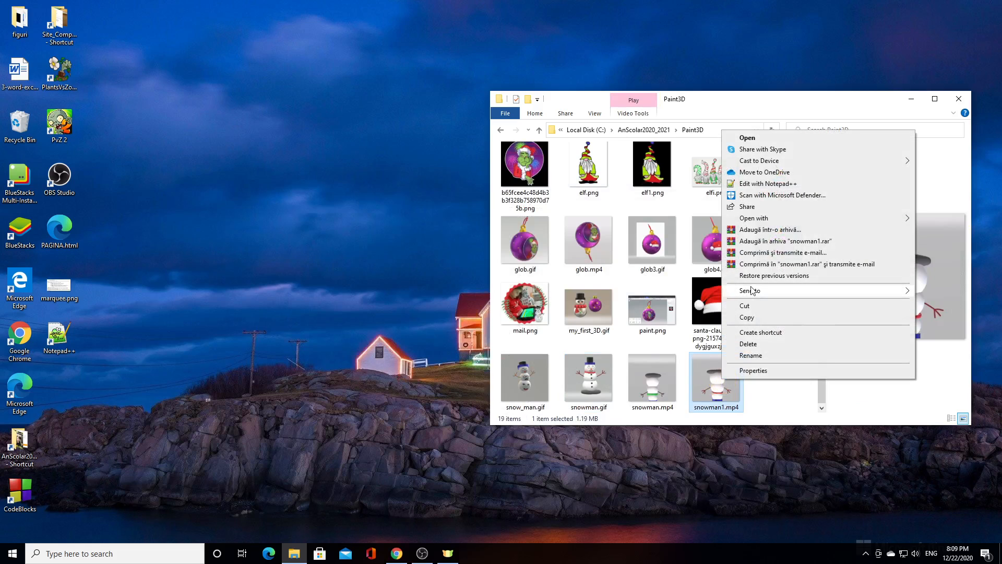
pyautogui.moveTo(763, 218)
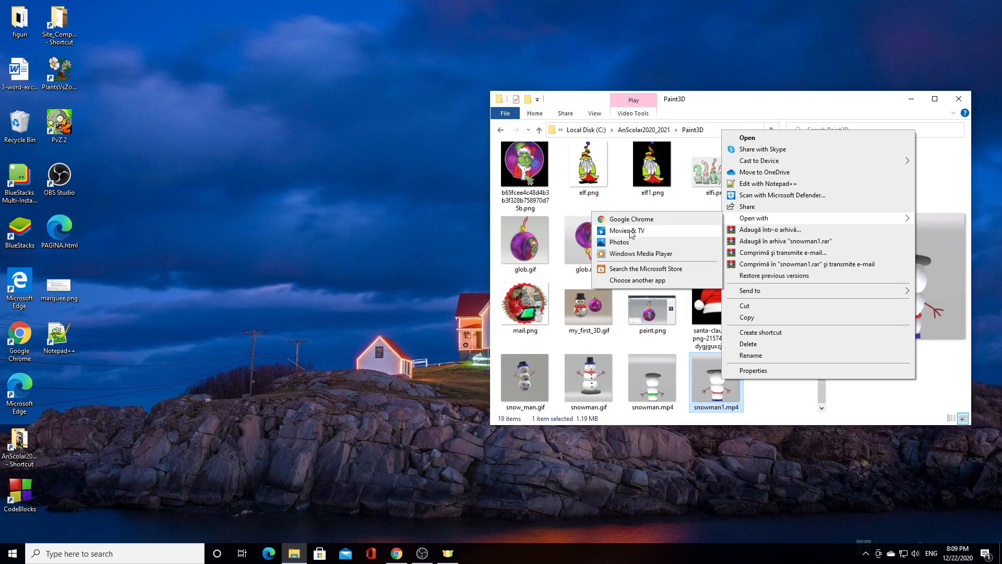
pyautogui.click(634, 254)
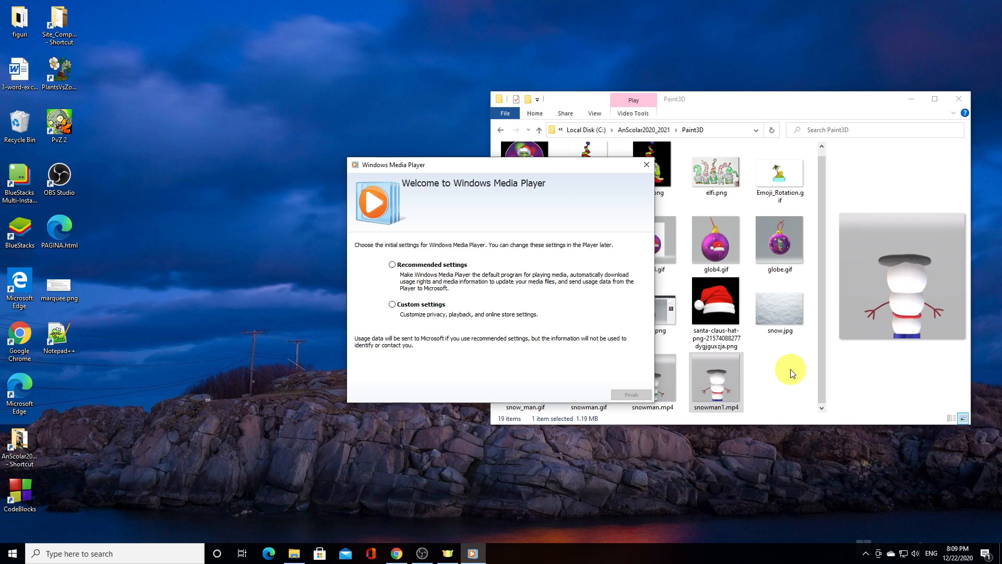
pyautogui.click(429, 267)
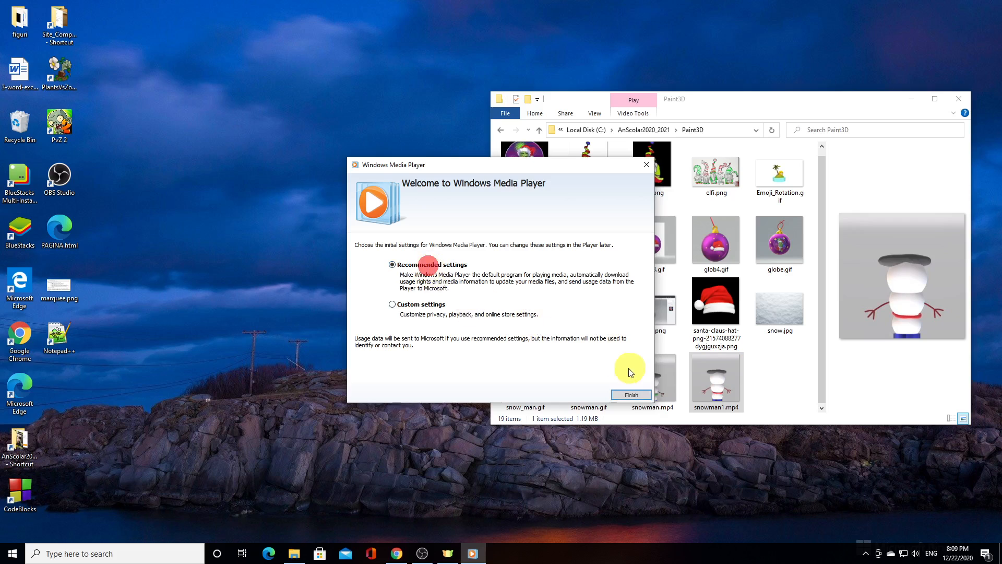
pyautogui.click(628, 395)
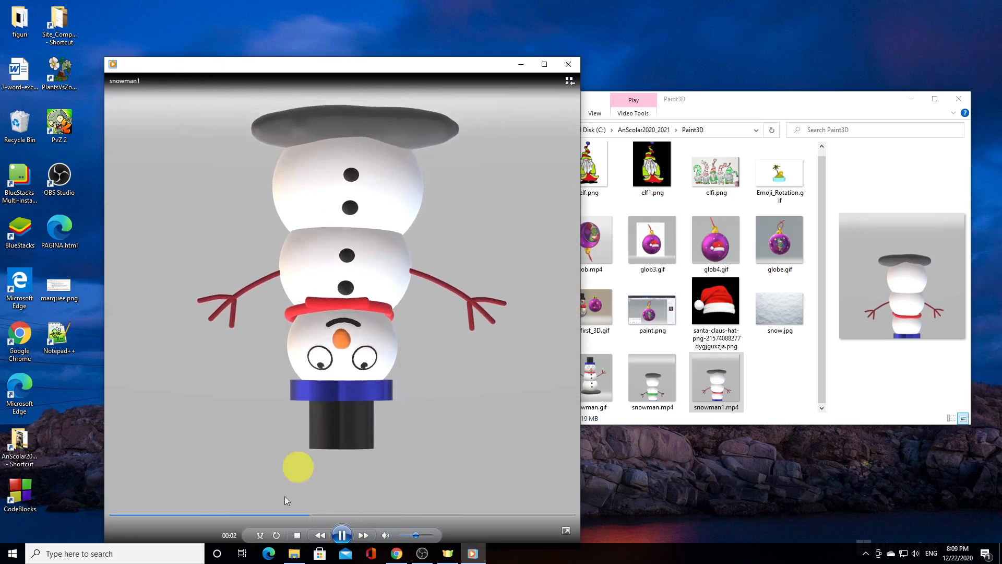
pyautogui.click(278, 534)
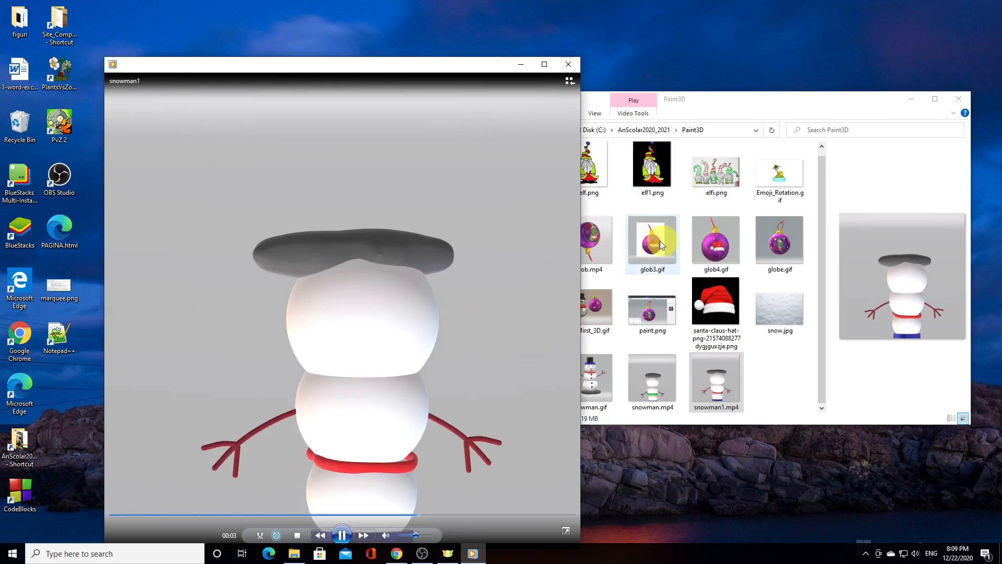
pyautogui.click(569, 64)
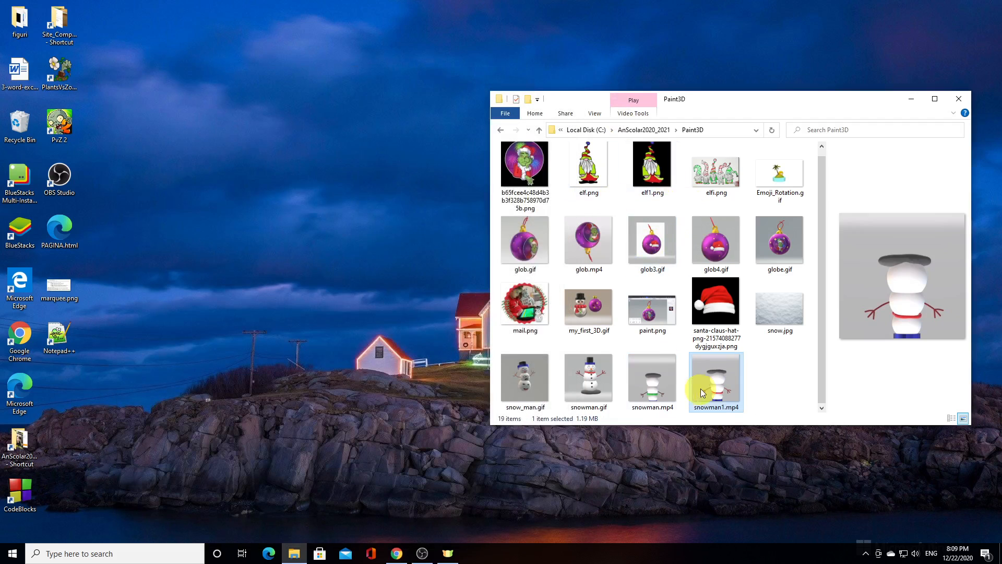
# Play snowman1.mp4 in Google Chrome, replay it once from the start, and minimize the browser
pyautogui.rightClick(720, 381)
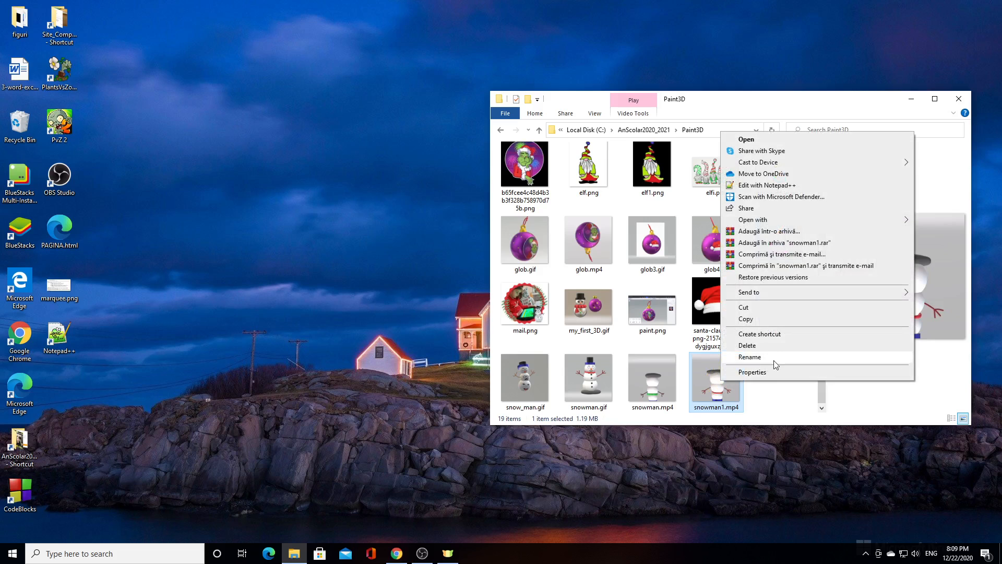
pyautogui.moveTo(783, 222)
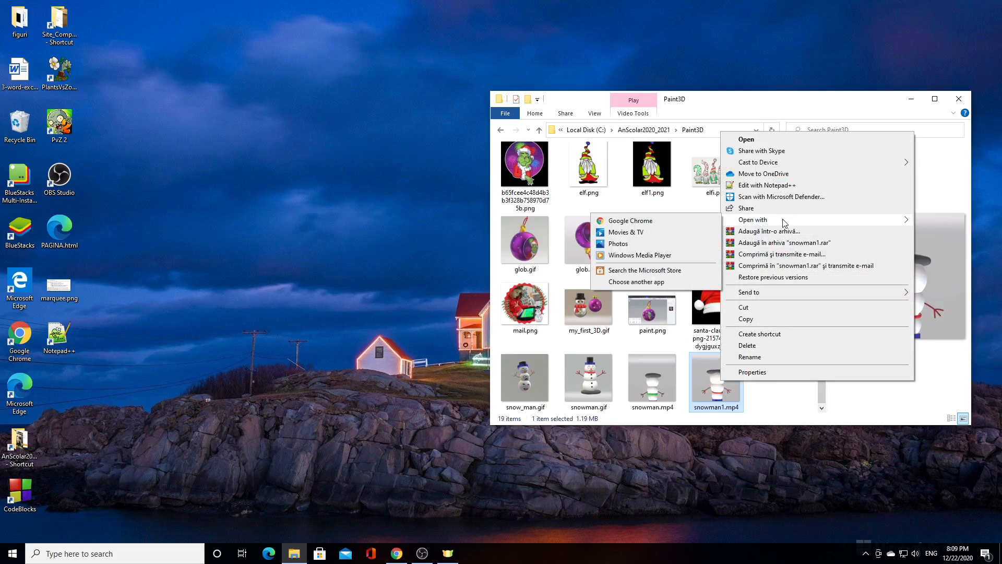
pyautogui.click(652, 231)
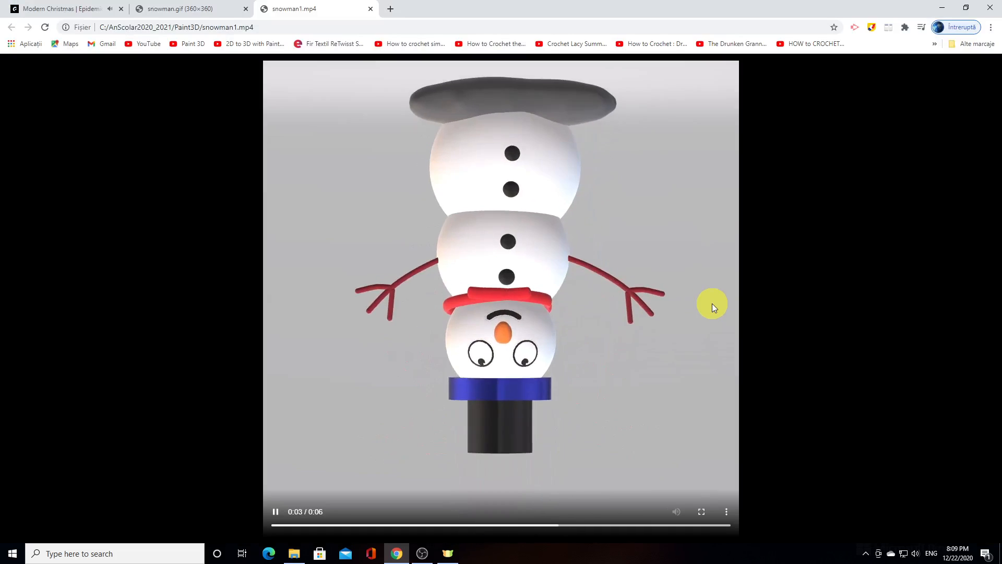
pyautogui.click(729, 512)
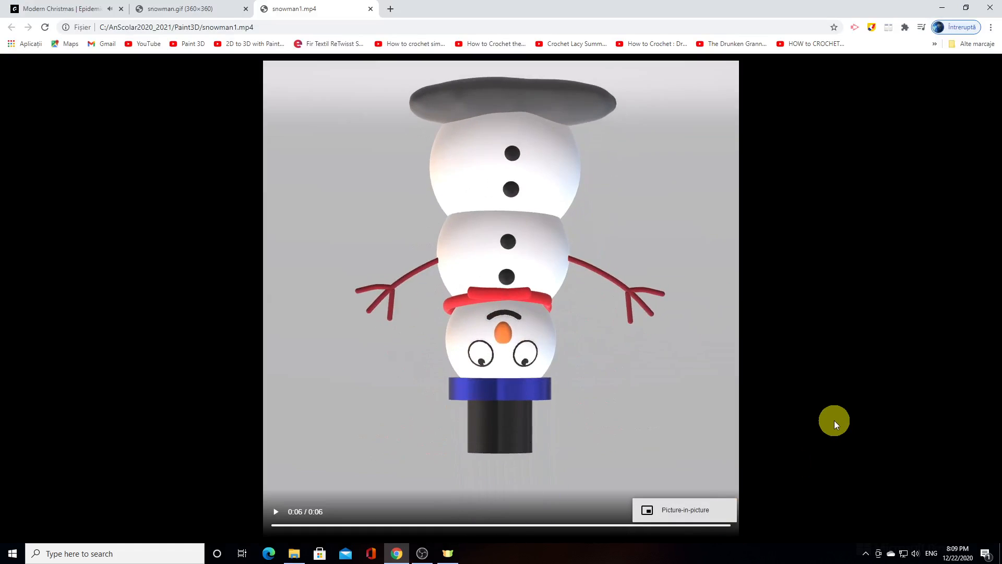
pyautogui.click(834, 421)
pyautogui.click(277, 513)
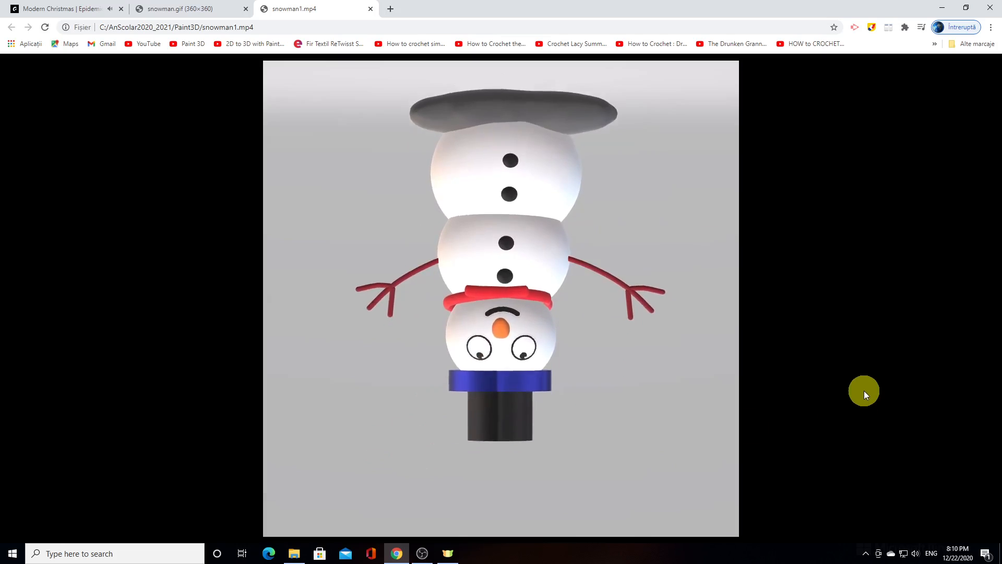
pyautogui.click(944, 8)
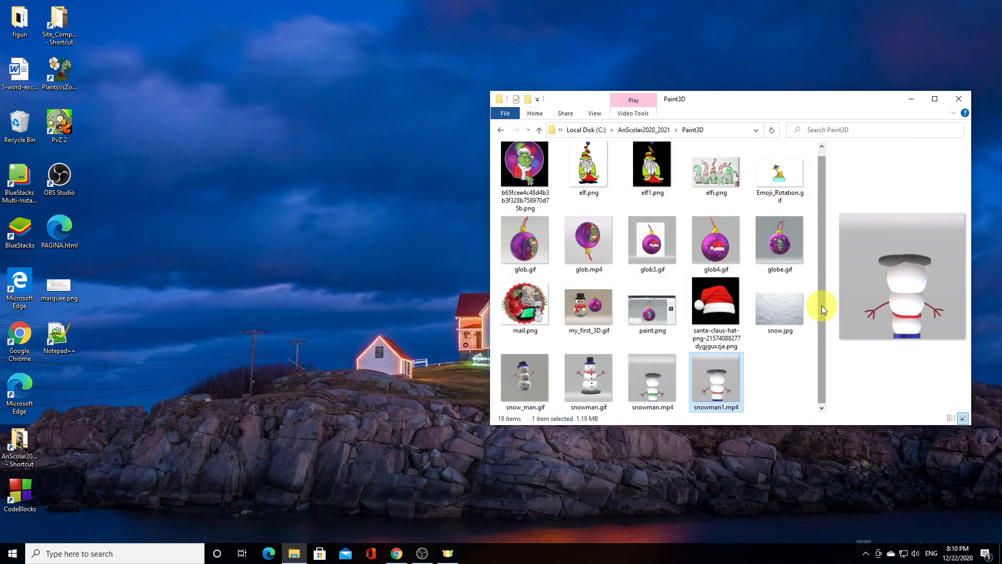
# View snowman.gif in Photos from the maximized Paint3D folder, and close both the viewer and the folder
pyautogui.click(934, 99)
pyautogui.doubleClick(103, 164)
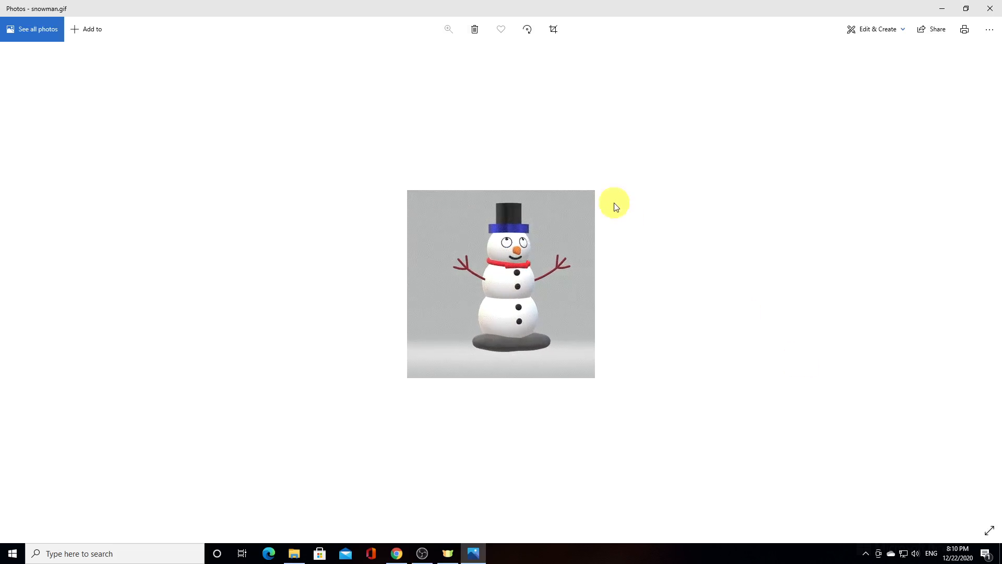
pyautogui.click(991, 30)
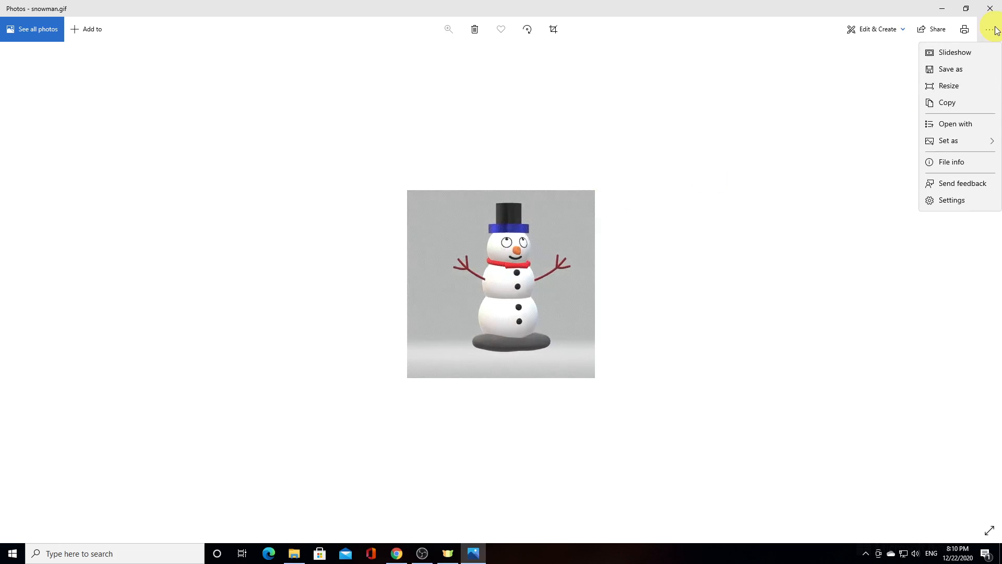
pyautogui.click(783, 158)
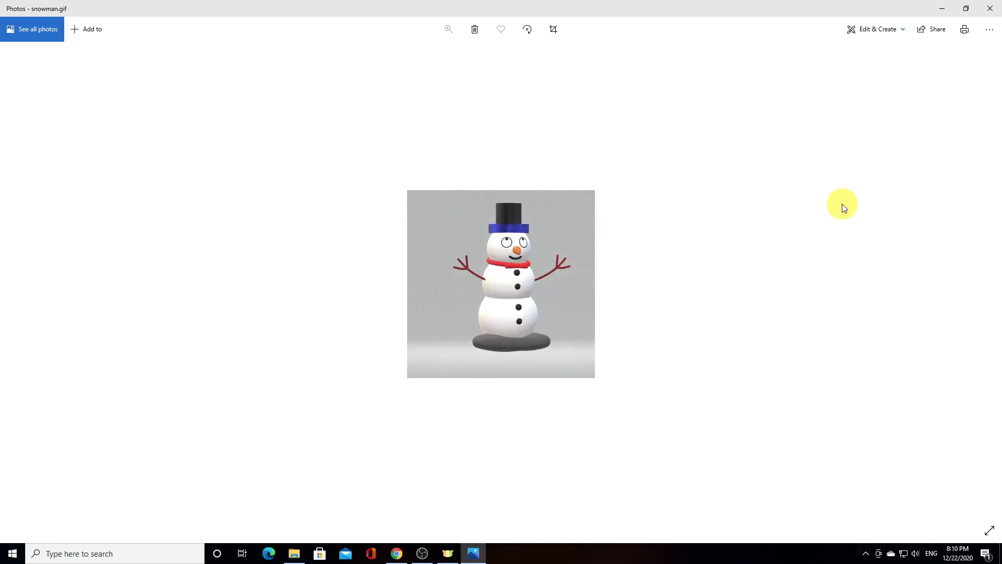
pyautogui.click(989, 5)
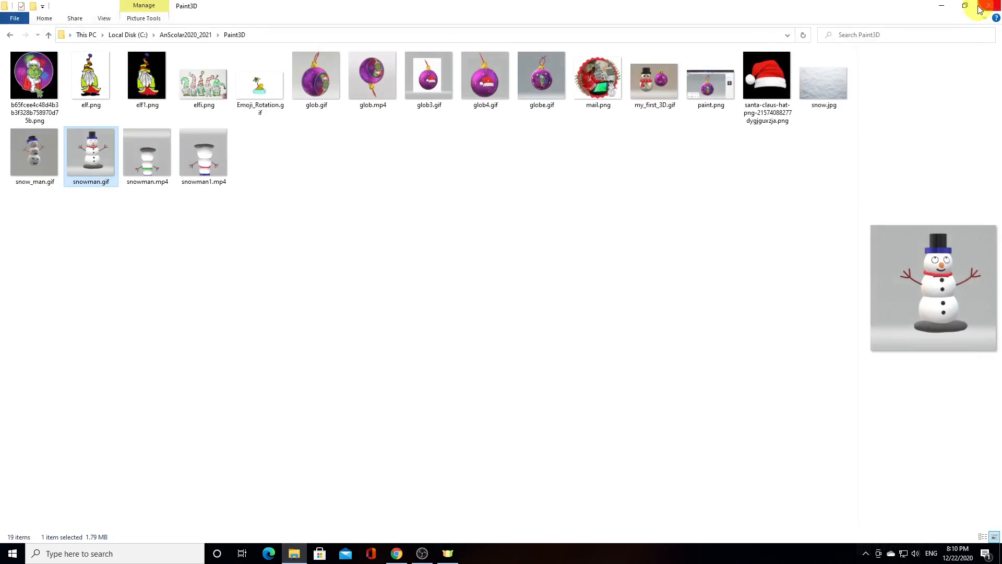
pyautogui.click(988, 6)
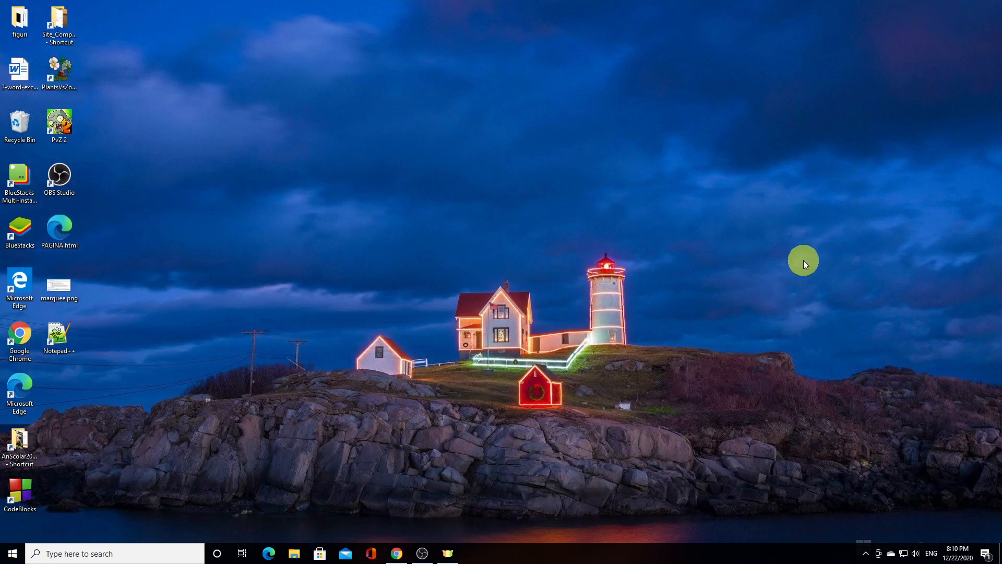